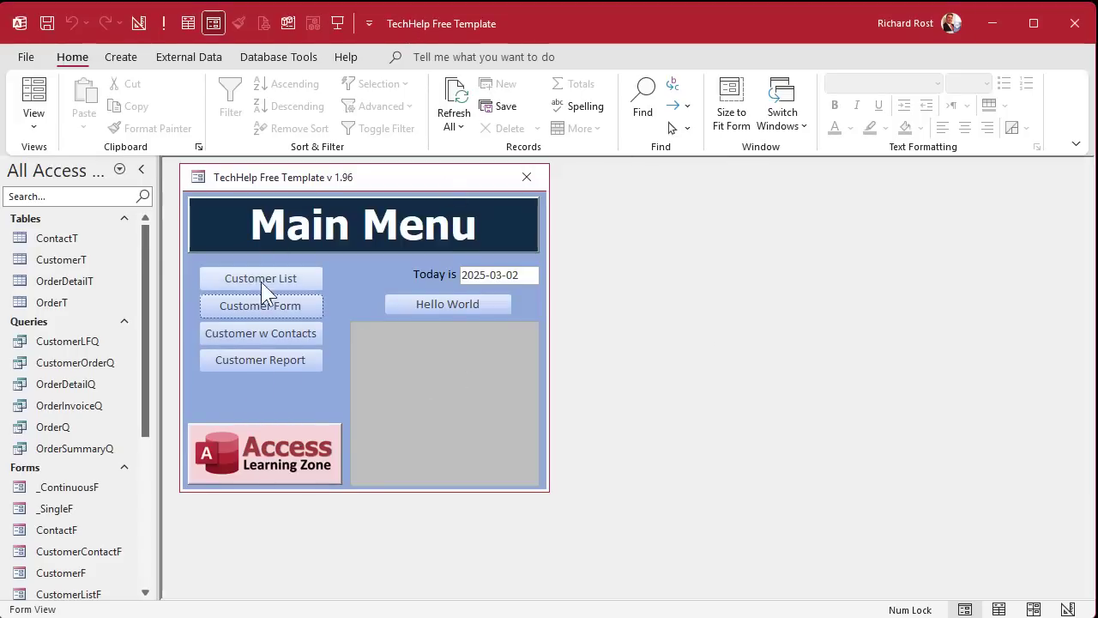
# Preview the customer form and customer report from the existing main menu, then close the menu form.
pyautogui.click(294, 304)
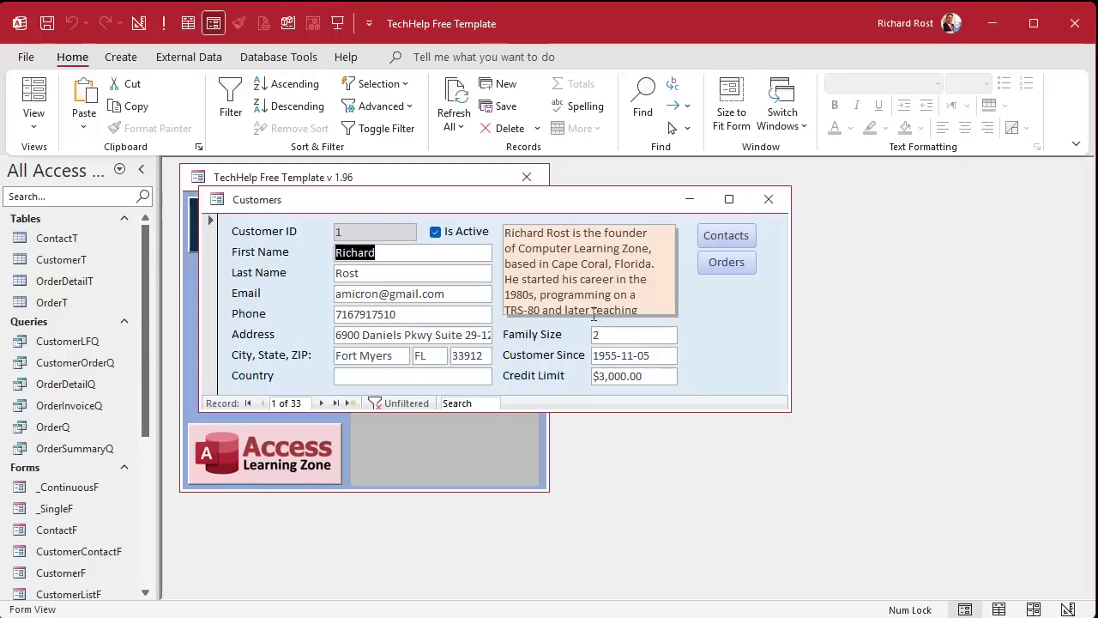
pyautogui.click(769, 199)
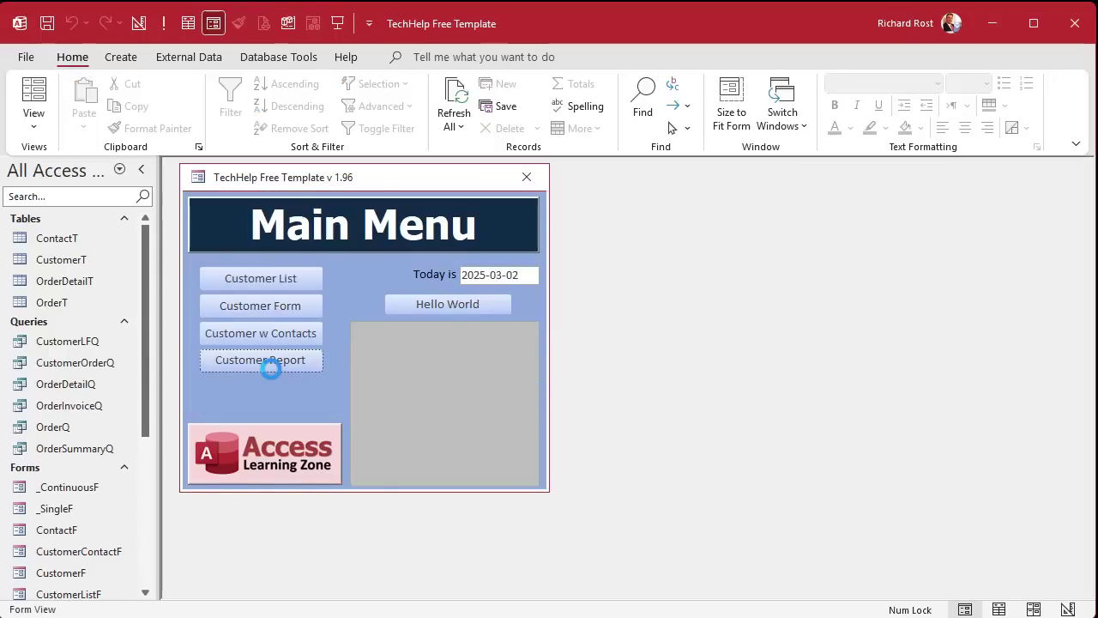
pyautogui.click(272, 362)
pyautogui.click(466, 174)
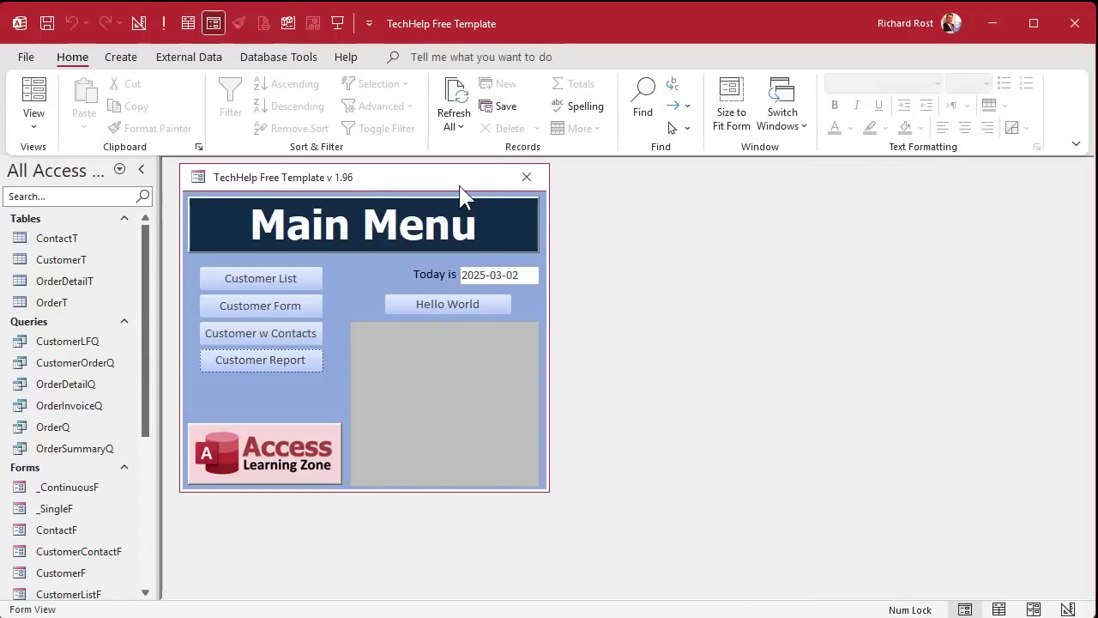
pyautogui.click(521, 177)
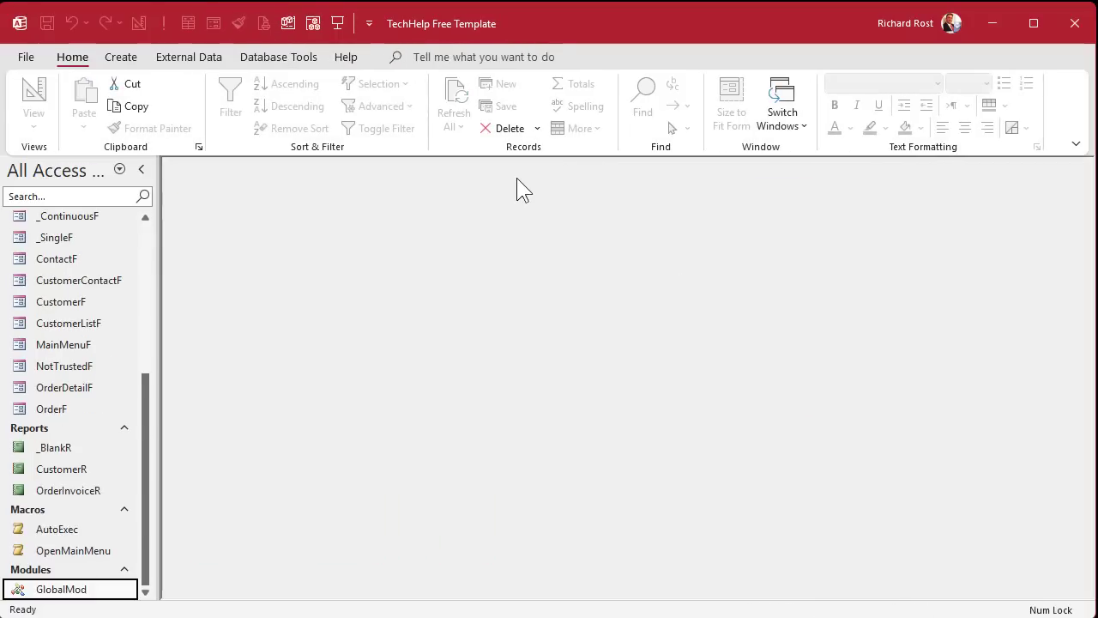
# Create a new blank form in Design View and fill its Detail section with a medium-dark green theme colour.
pyautogui.click(124, 59)
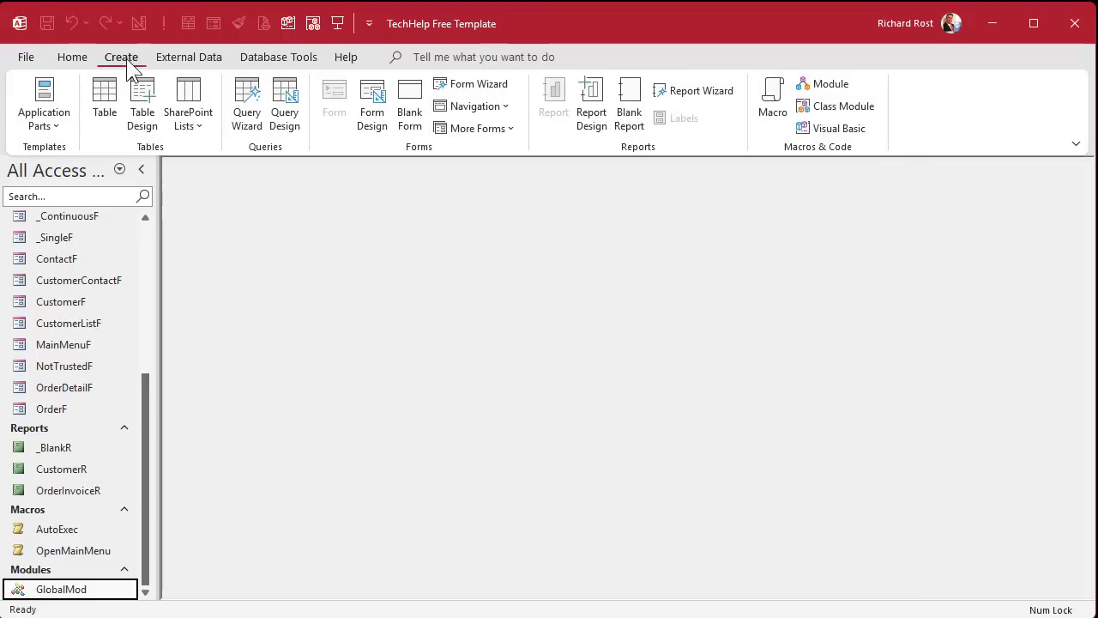
pyautogui.click(378, 109)
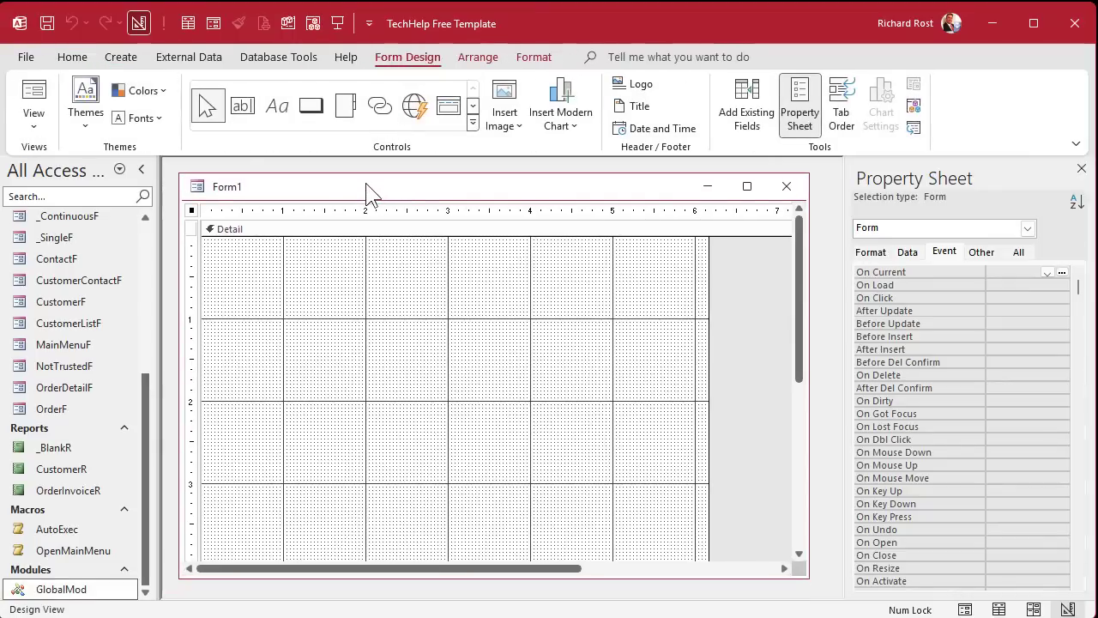
pyautogui.click(358, 297)
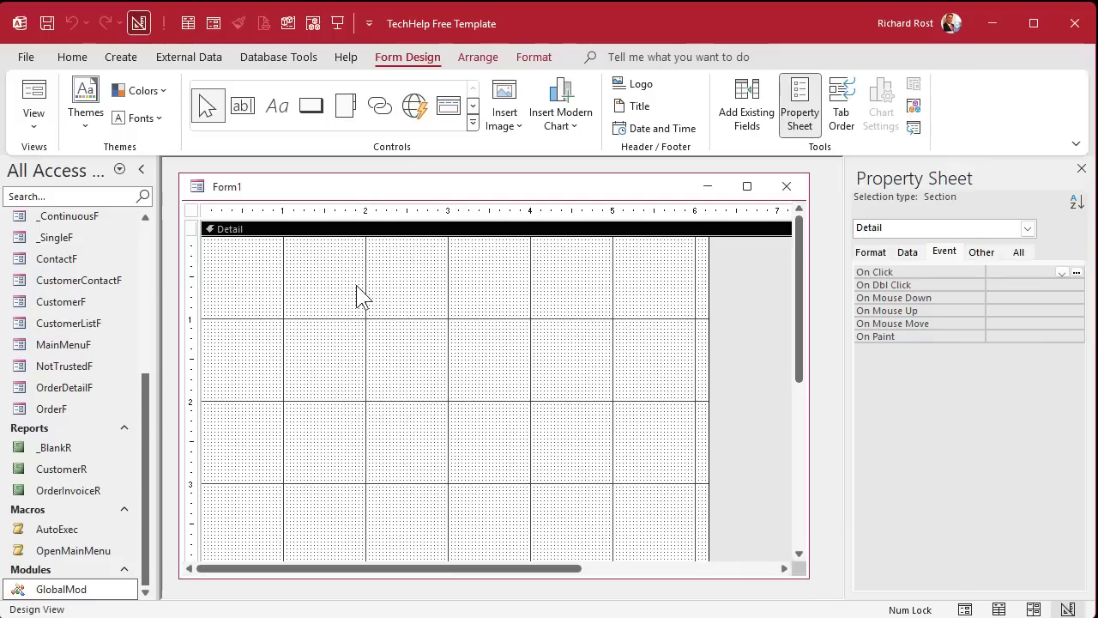
pyautogui.click(533, 58)
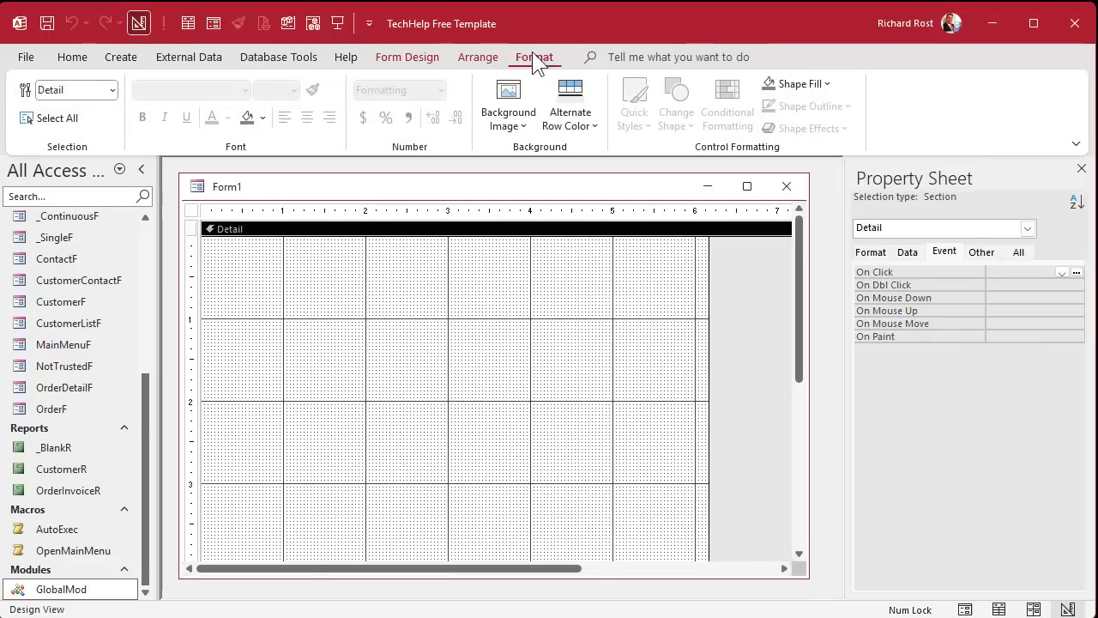
pyautogui.click(264, 114)
pyautogui.click(376, 233)
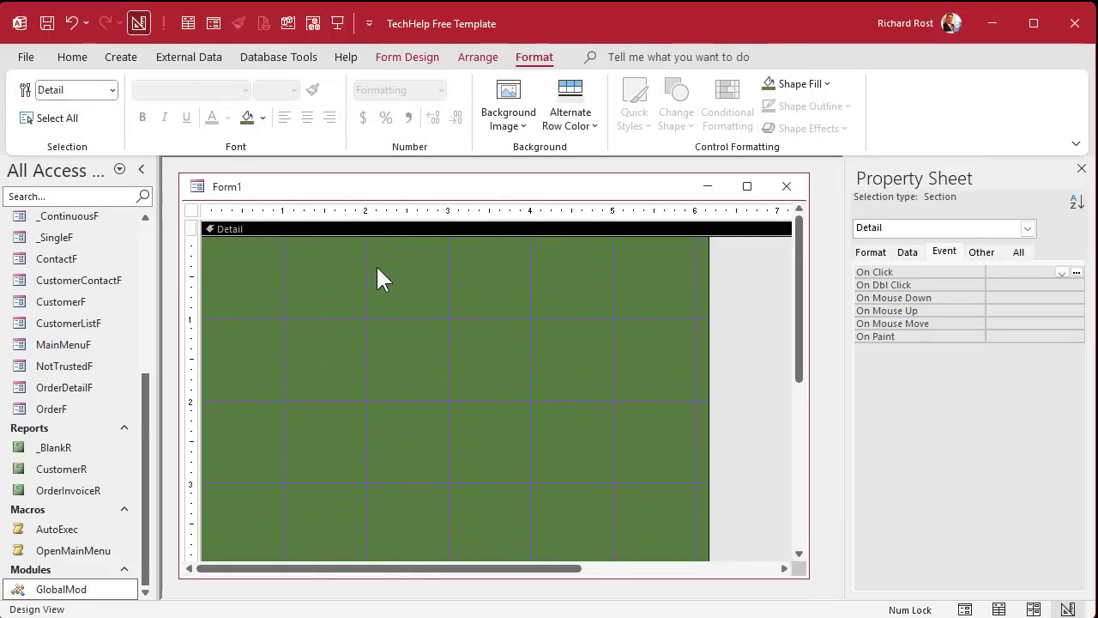
# Add a label reading "Main Menu", about 3.75 by 0.85 inches, near the upper-left corner of the Detail section.
pyautogui.click(415, 55)
pyautogui.click(277, 110)
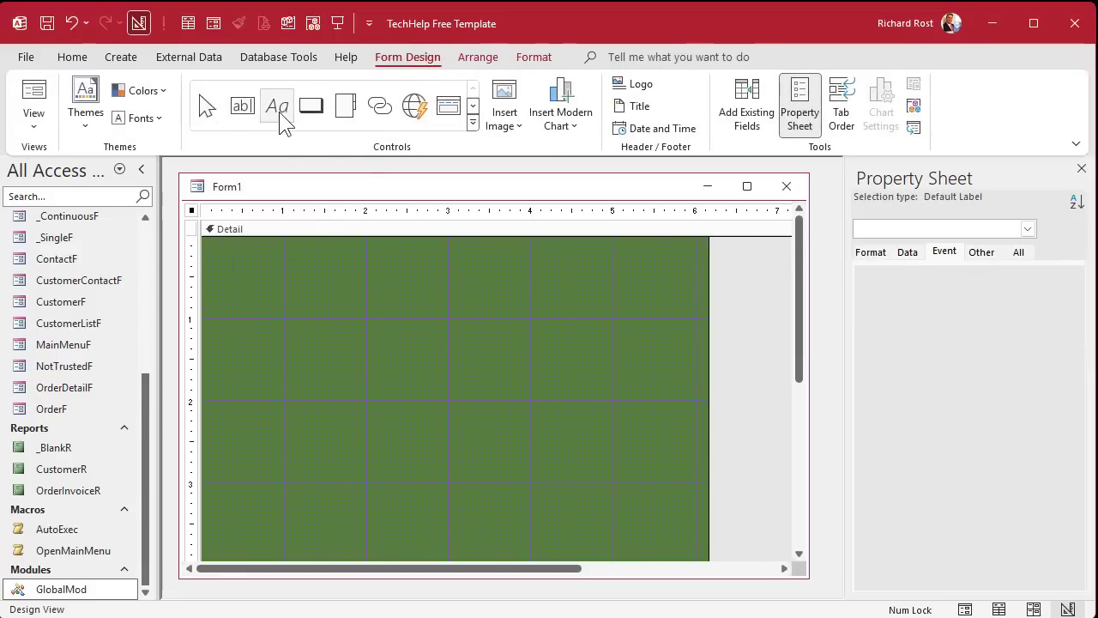
pyautogui.moveTo(233, 251); pyautogui.dragTo(541, 321)
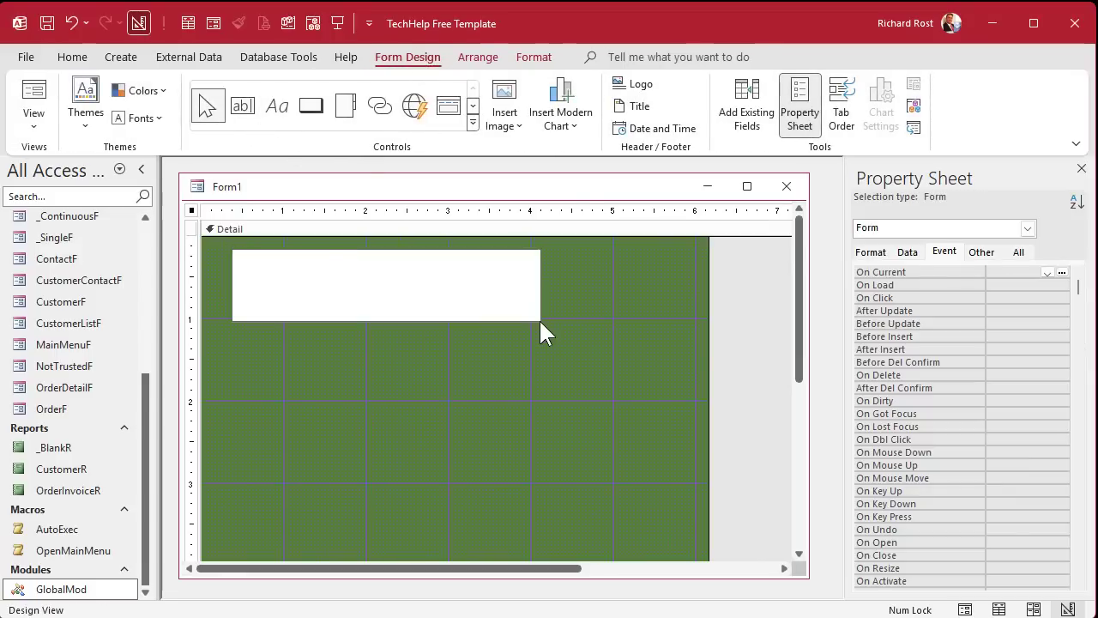
pyautogui.write('Main Menu')
pyautogui.press('Return')
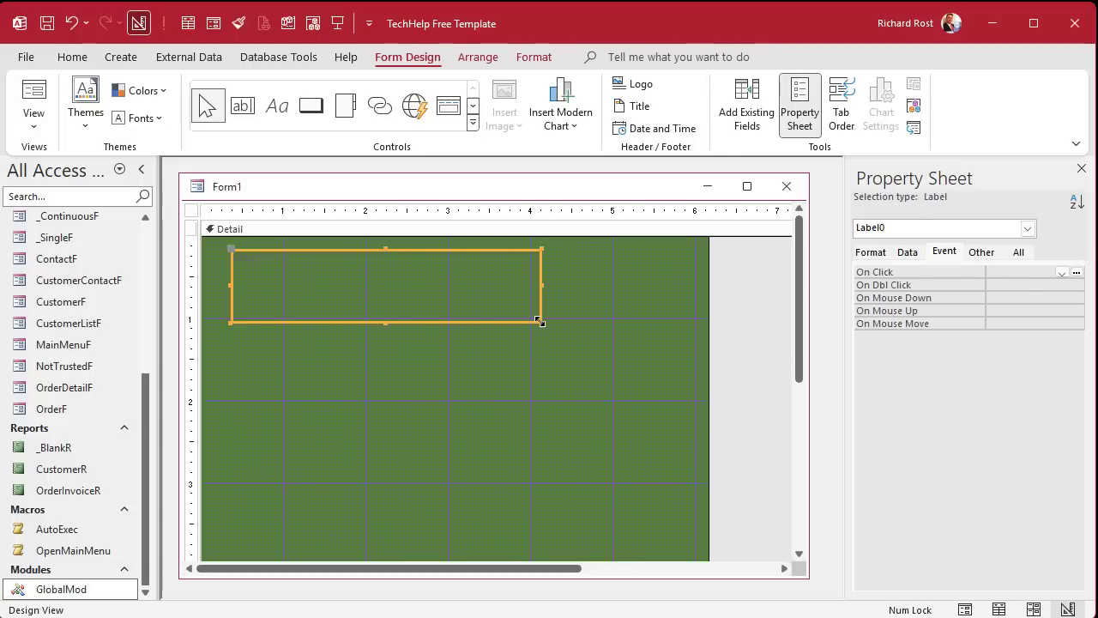
# Give the Main Menu label the darkest green theme fill and white text.
pyautogui.click(533, 57)
pyautogui.click(263, 119)
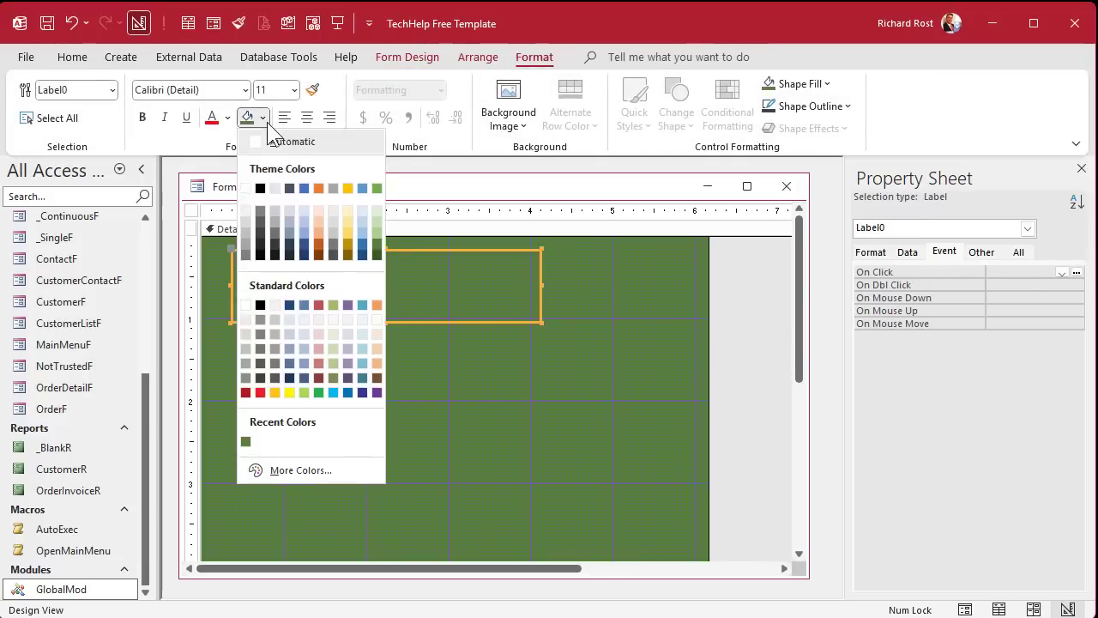
pyautogui.click(377, 255)
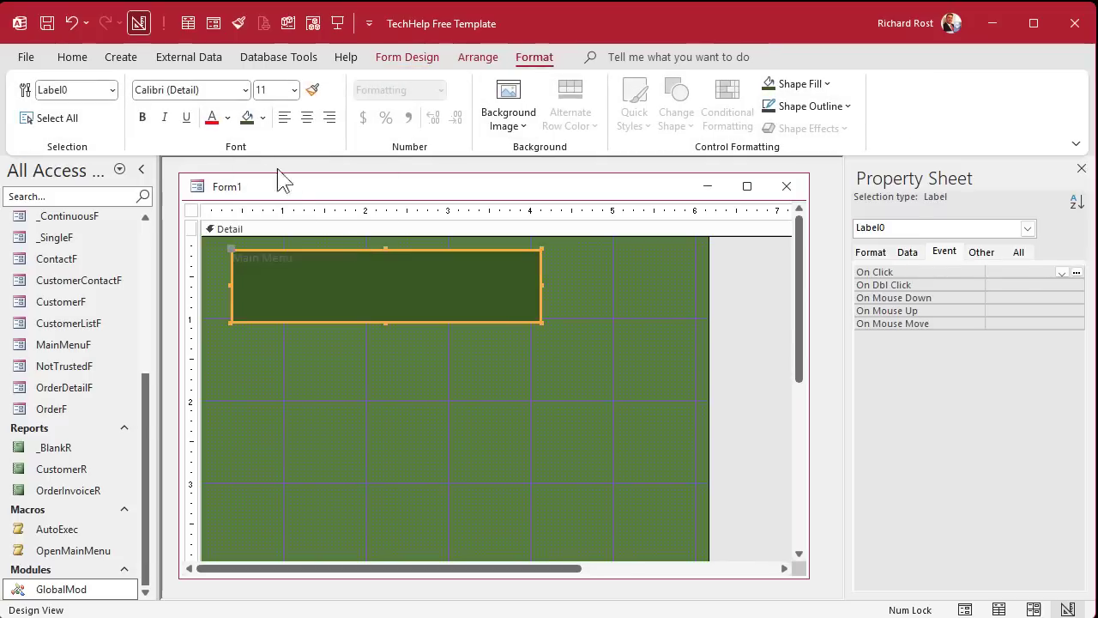
pyautogui.click(225, 116)
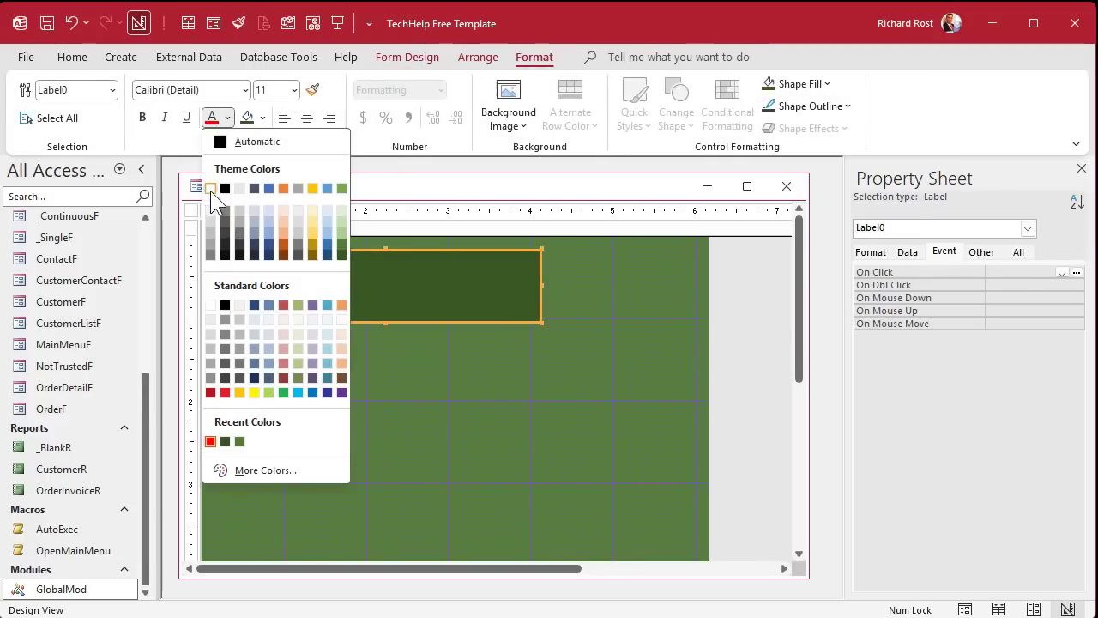
pyautogui.click(210, 188)
# Set the Main Menu label's font size to 20 and shrink its box to about 1.45 by 0.4 inches around the text.
pyautogui.click(296, 90)
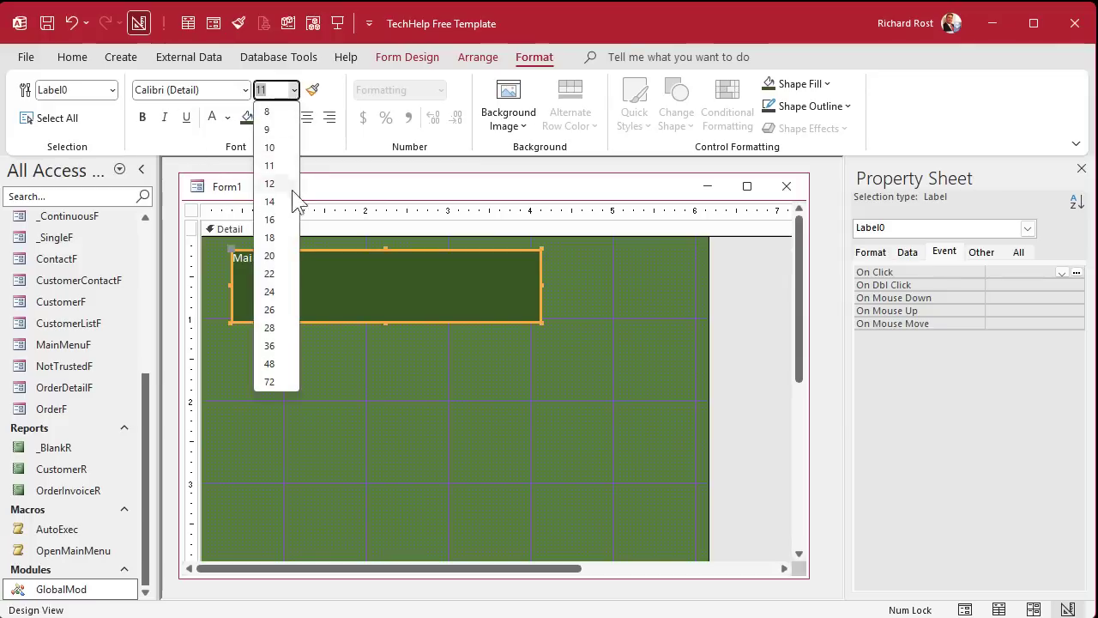
pyautogui.click(277, 257)
pyautogui.click(310, 370)
pyautogui.click(340, 297)
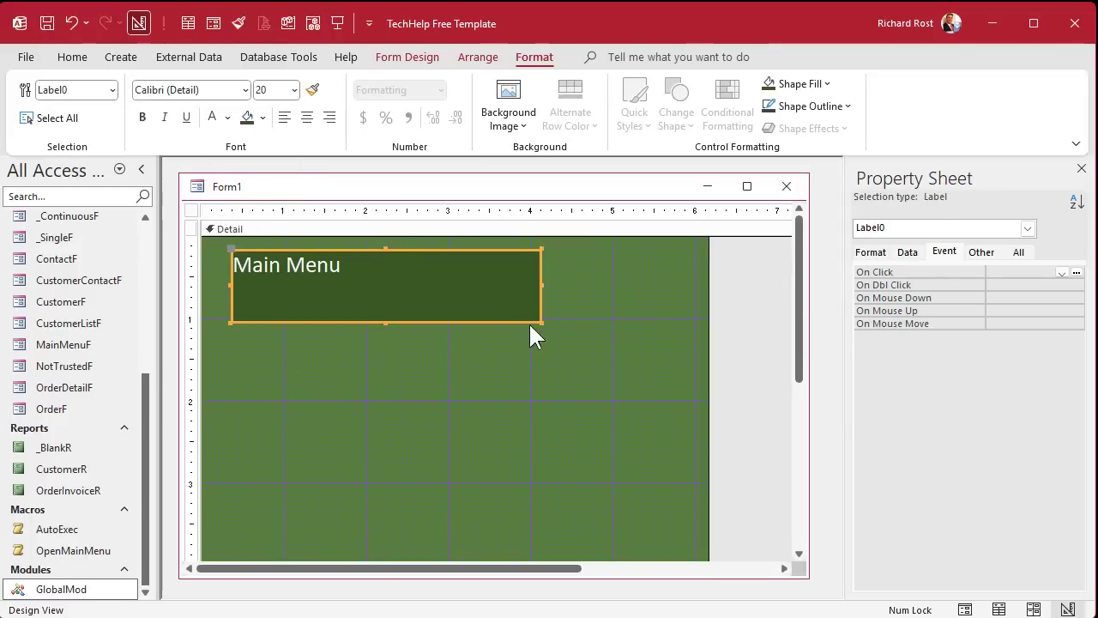
pyautogui.moveTo(541, 320); pyautogui.dragTo(352, 283)
pyautogui.click(381, 375)
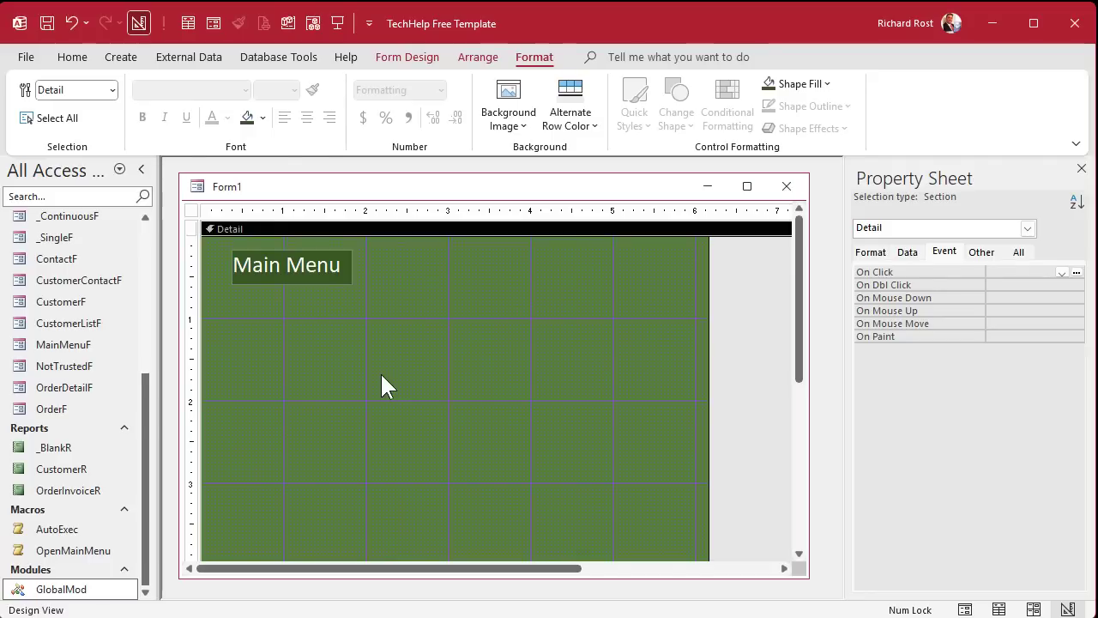
# Add a command button below the Main Menu label that opens the form CustomerF and shows all the records.
pyautogui.click(407, 54)
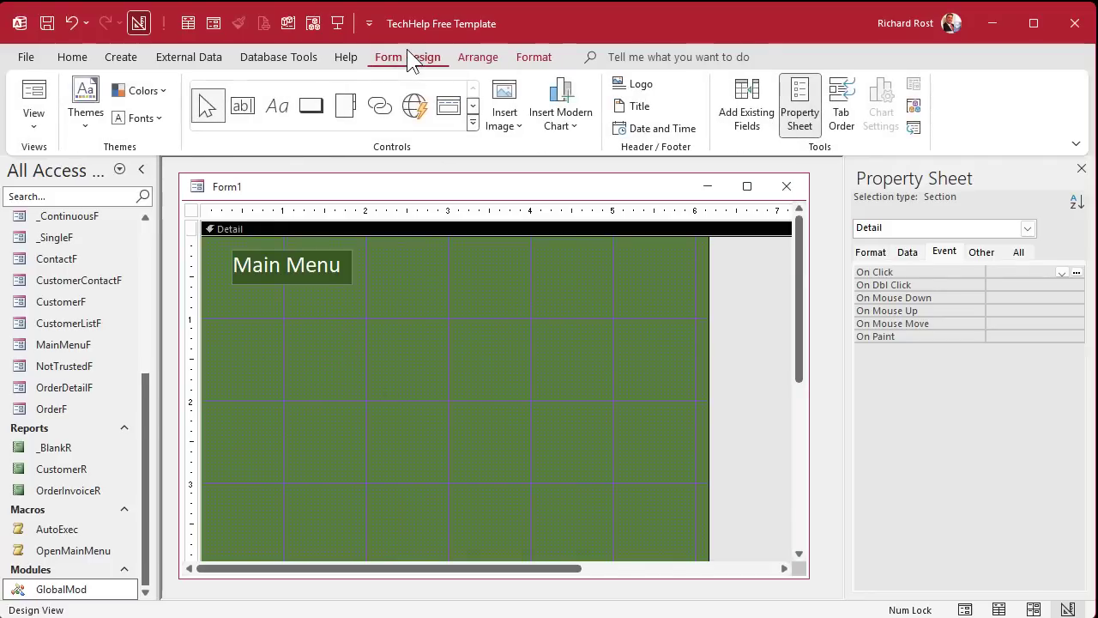
pyautogui.click(311, 104)
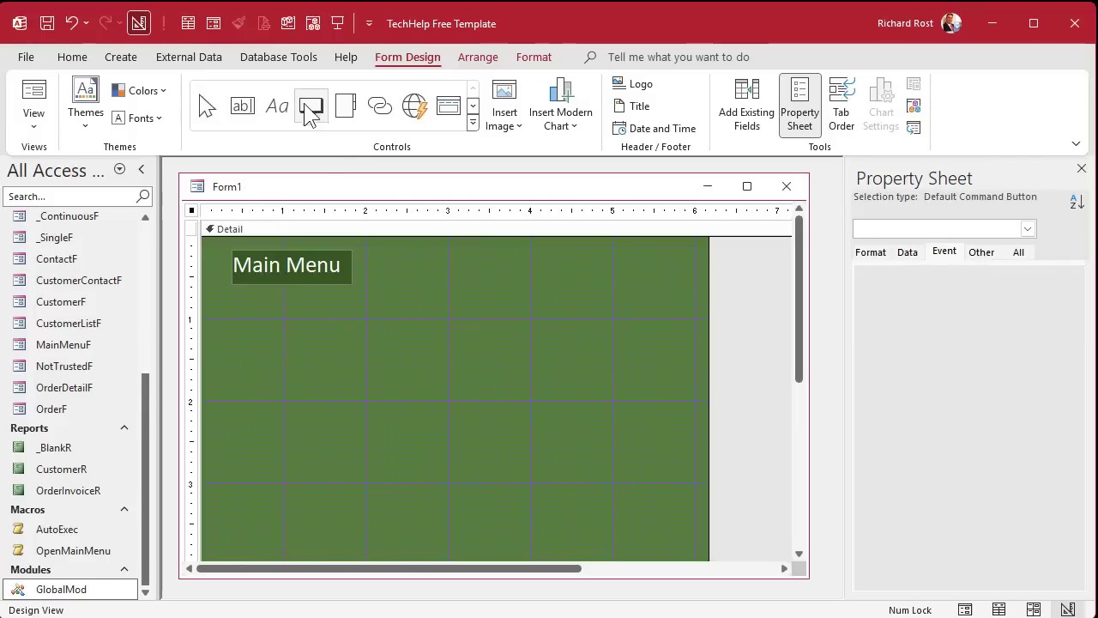
pyautogui.click(236, 302)
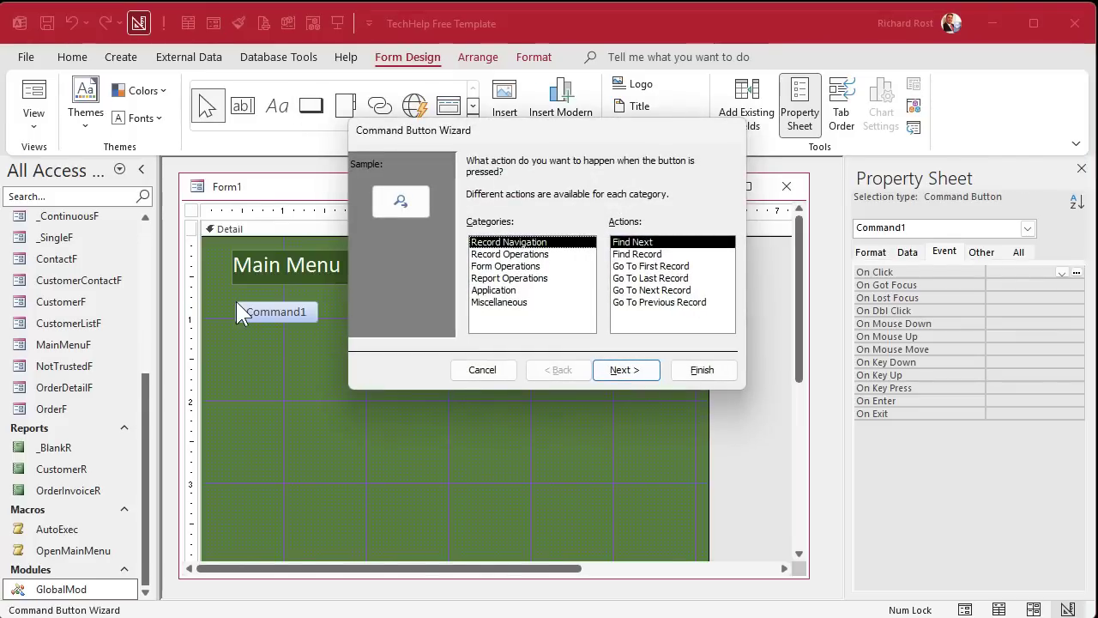
pyautogui.click(525, 266)
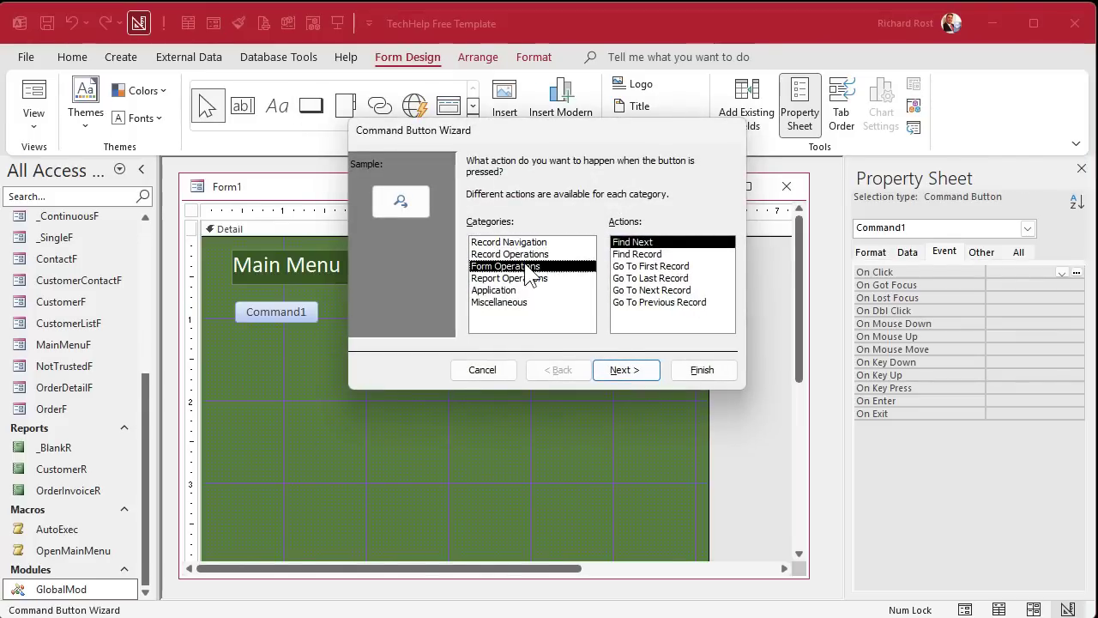
pyautogui.click(627, 266)
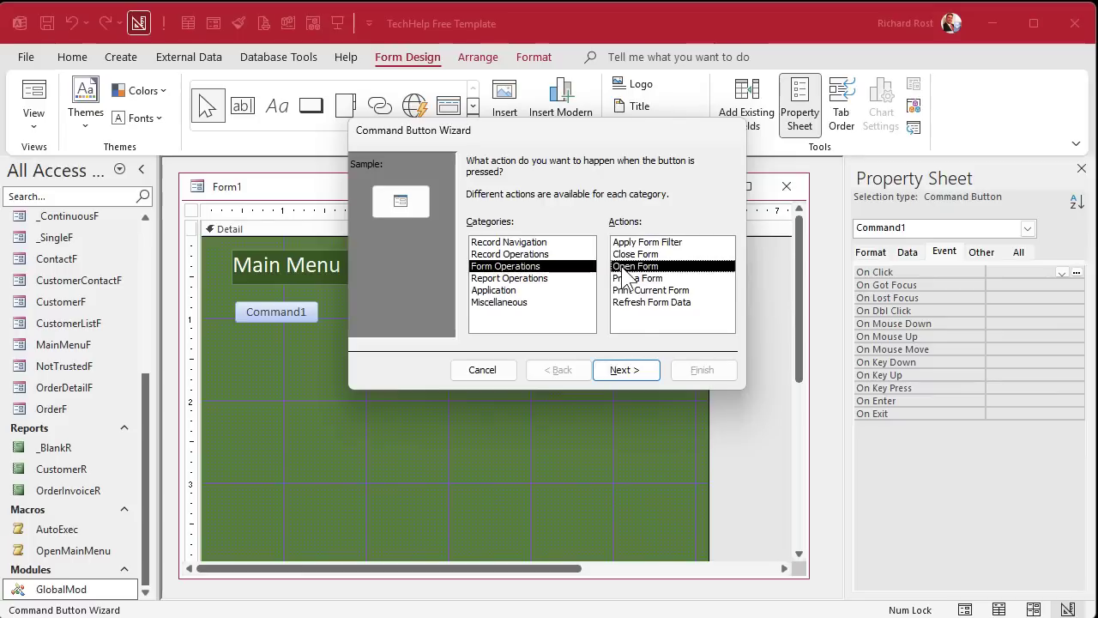
pyautogui.click(636, 374)
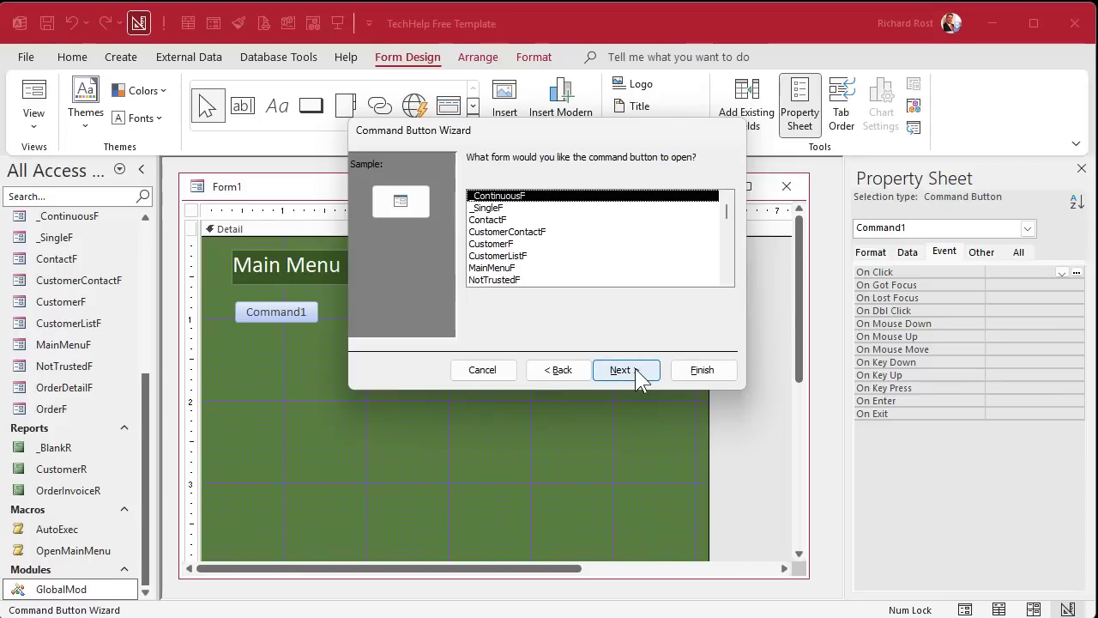
pyautogui.click(491, 244)
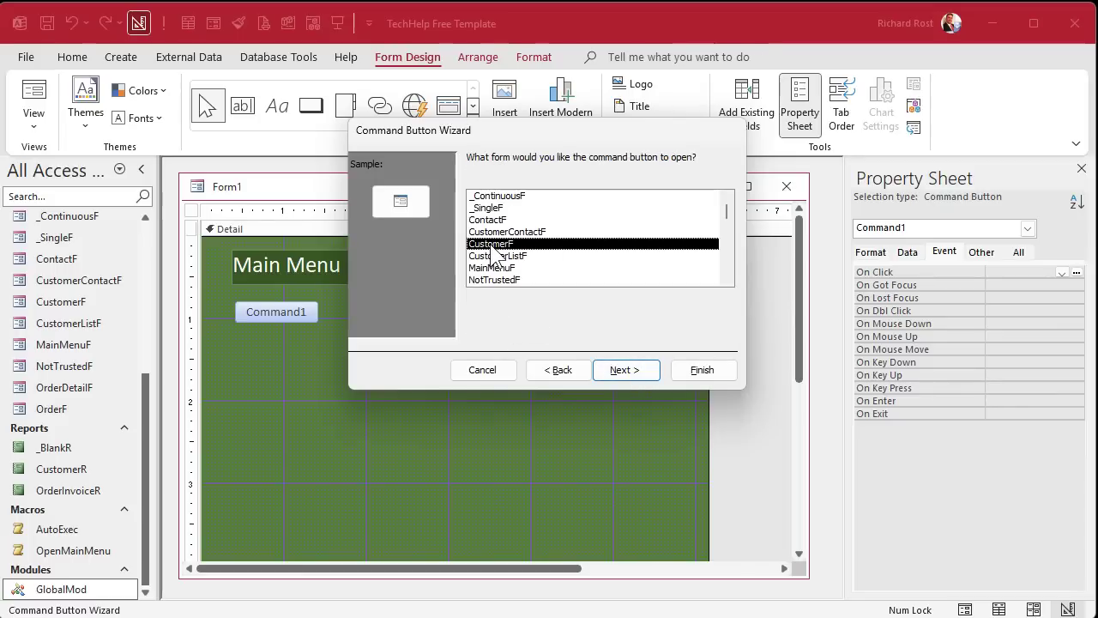
pyautogui.click(630, 371)
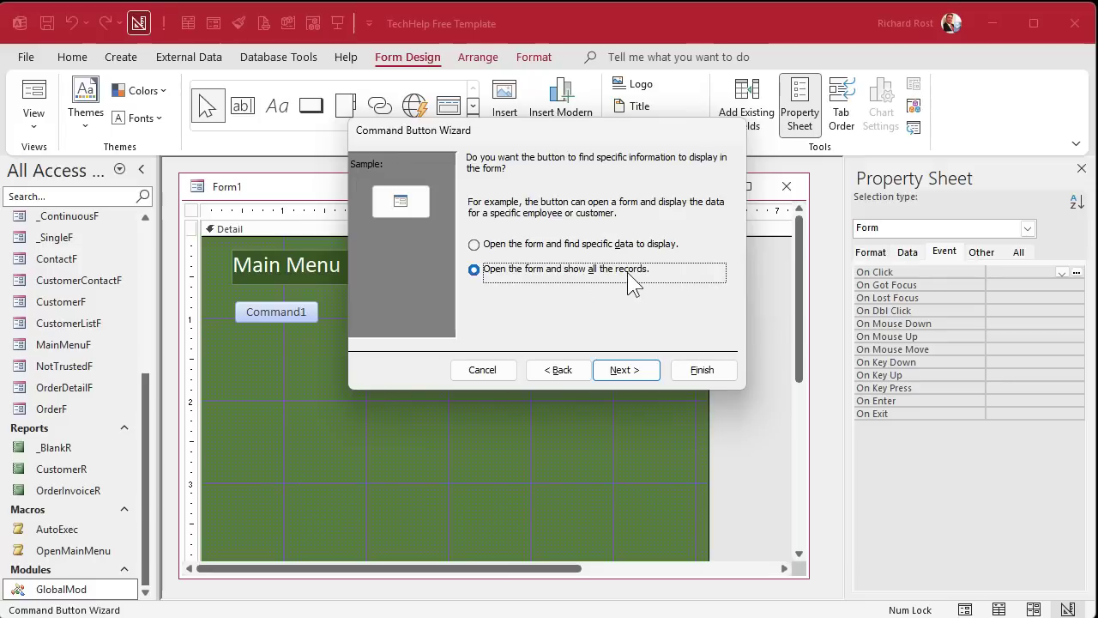
pyautogui.click(632, 375)
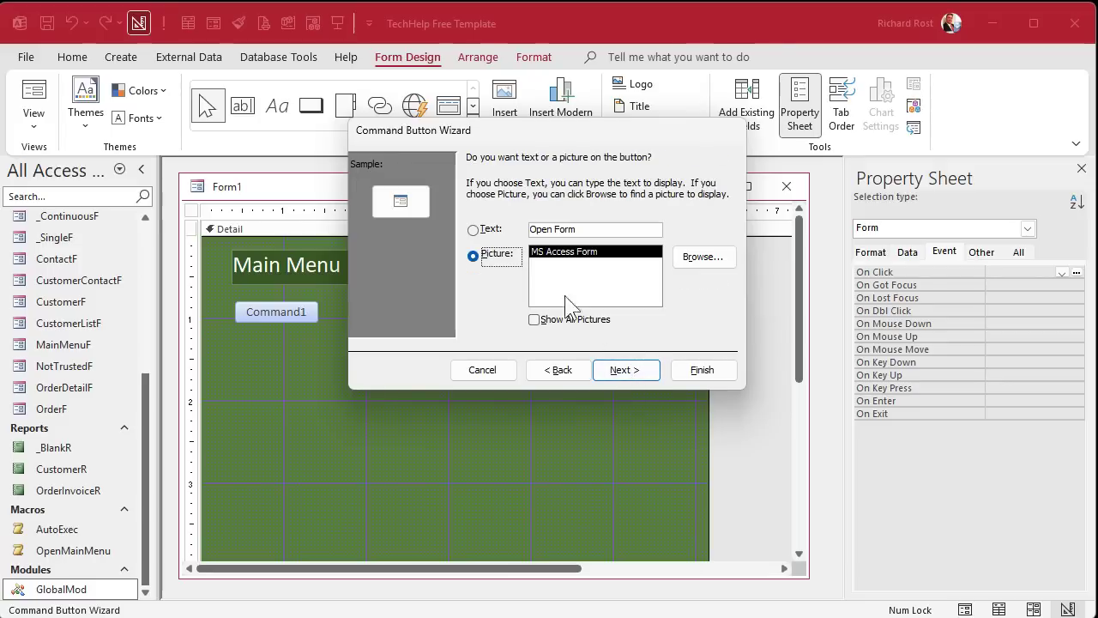
# Give the new button the text caption "Customer Form", name it CustomerFormBtn, and finish the wizard.
pyautogui.click(492, 230)
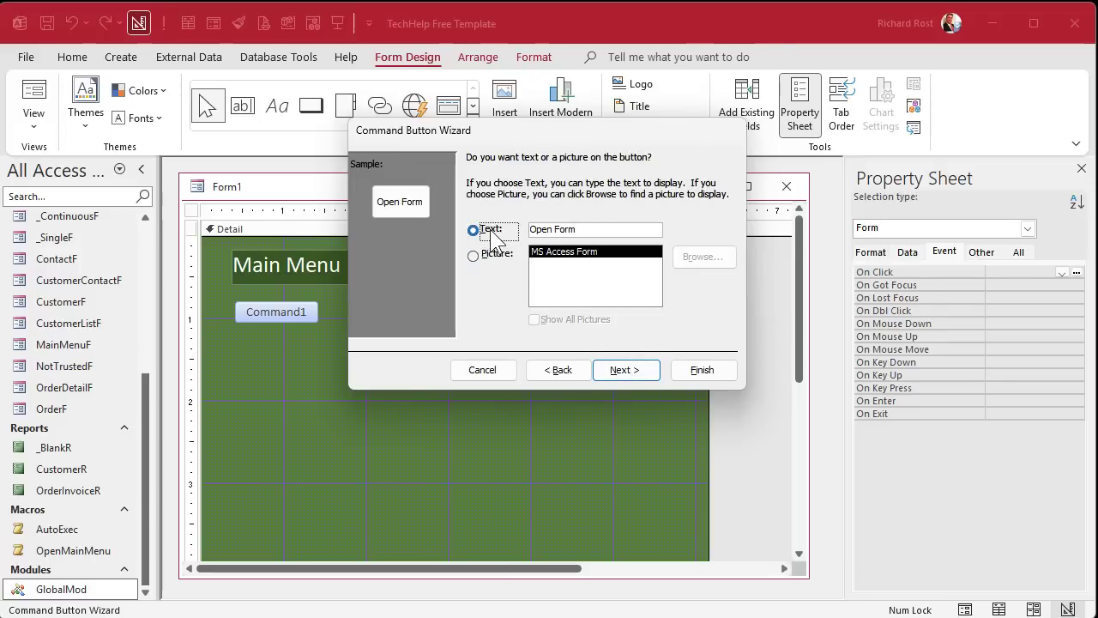
pyautogui.moveTo(589, 232); pyautogui.dragTo(485, 239)
pyautogui.write('Customer Form')
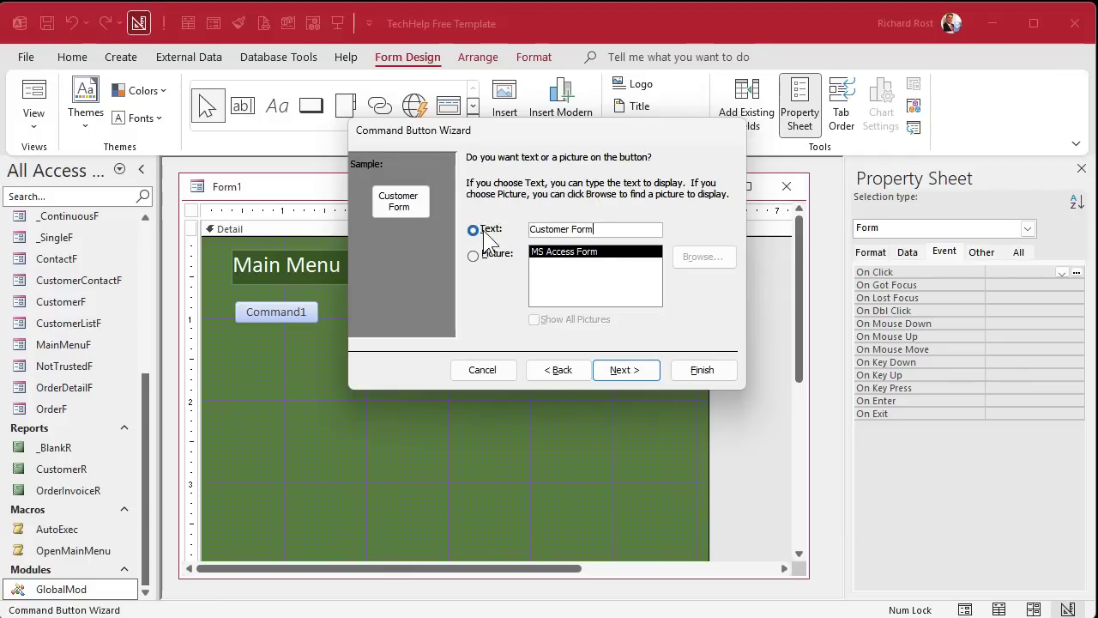
pyautogui.click(627, 375)
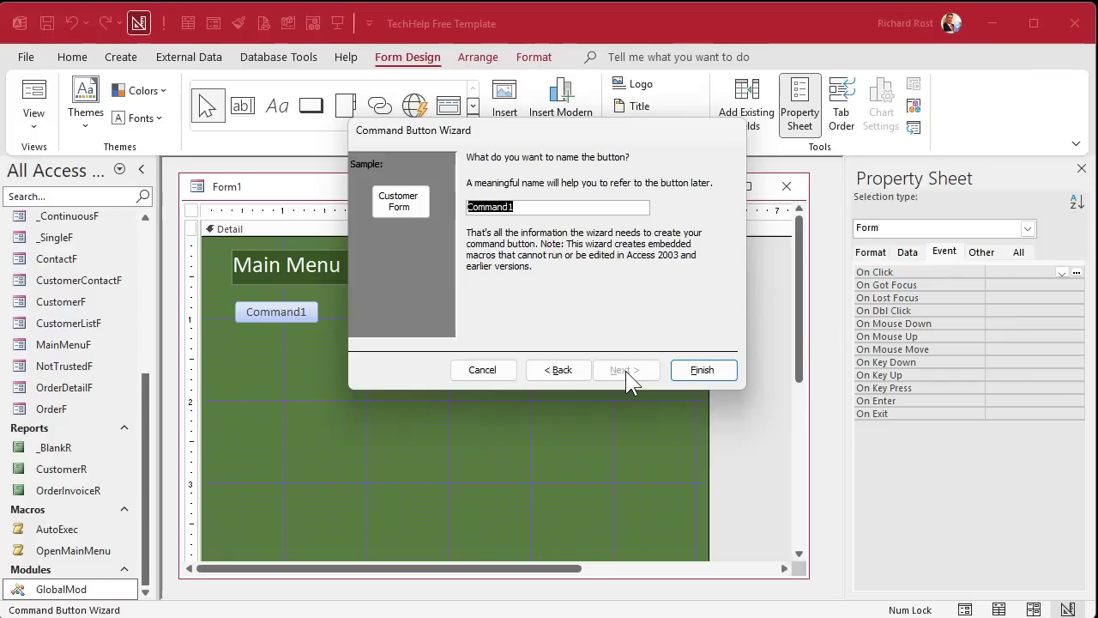
pyautogui.write('CustomerFormBtn')
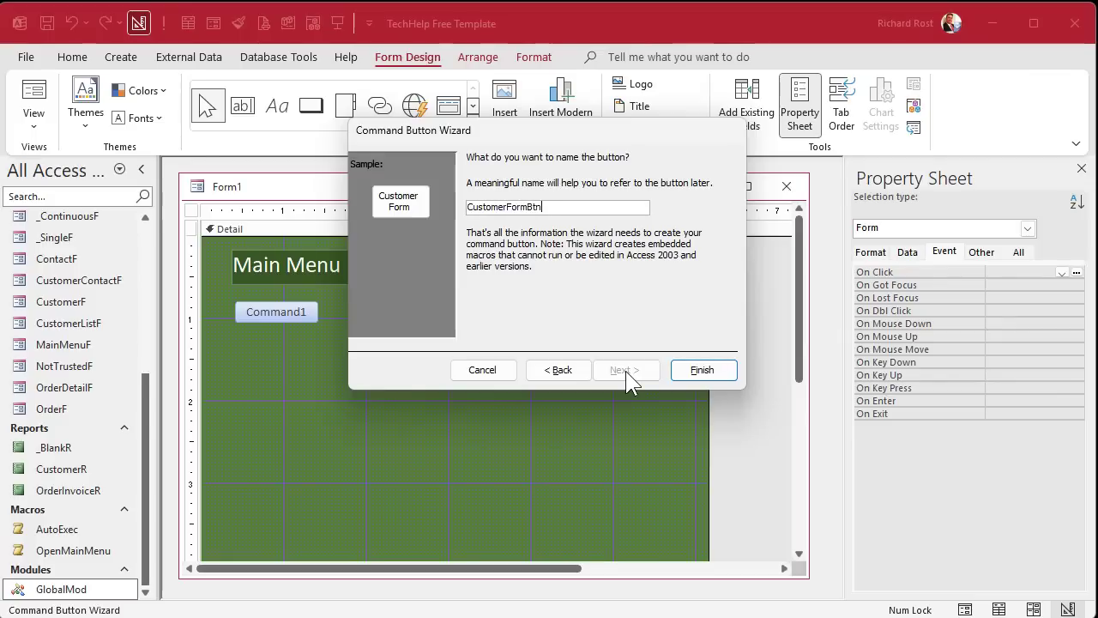
pyautogui.click(707, 370)
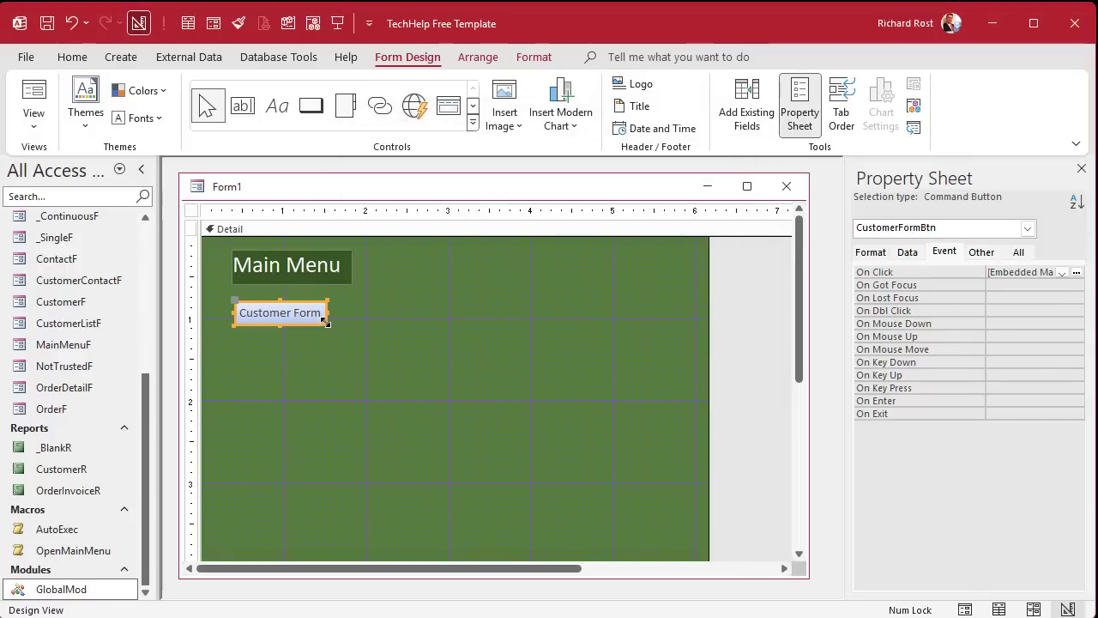
# Widen the Customer Form button to about 1.25 inches and save the form as MainMenu2F.
pyautogui.moveTo(328, 314); pyautogui.dragTo(340, 315)
pyautogui.click(334, 361)
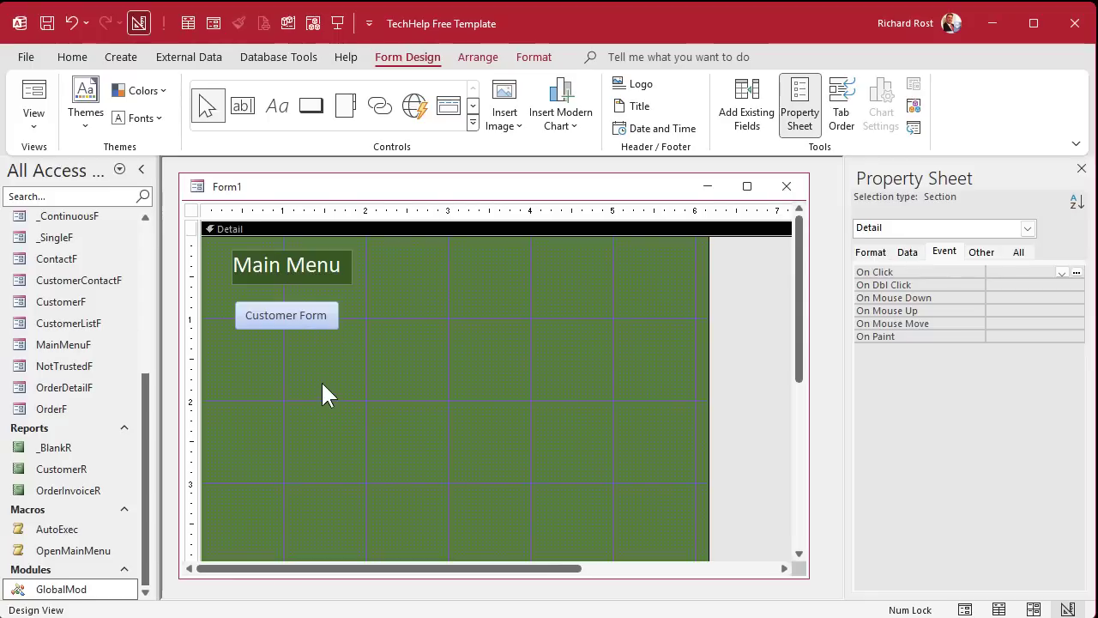
pyautogui.hotkey('ctrl', 's')
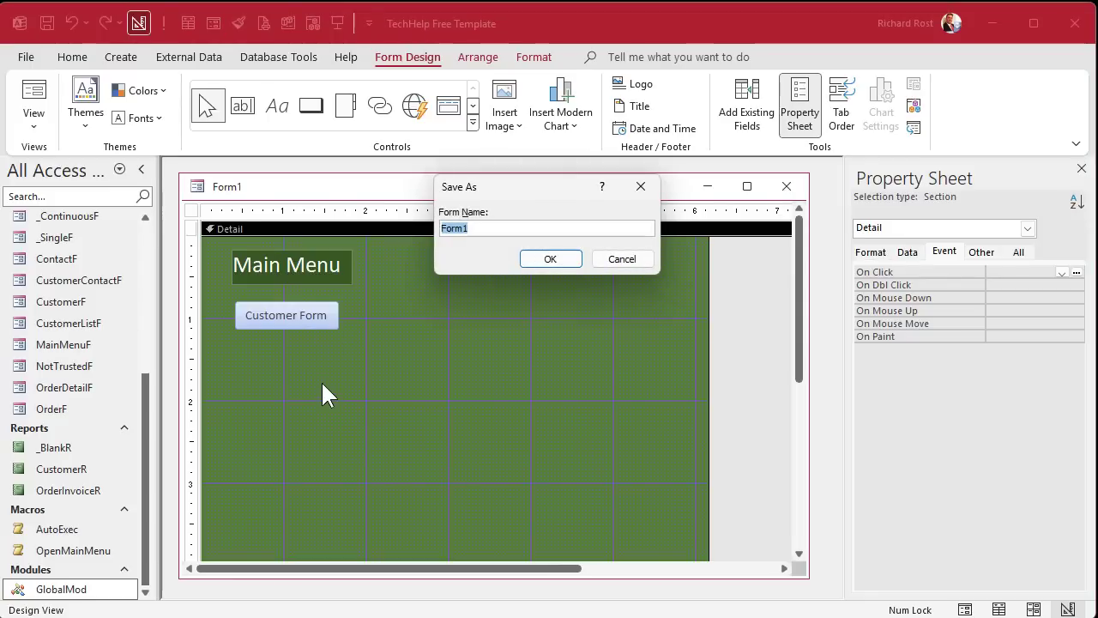
pyautogui.write('MainMenu2F')
pyautogui.press('Return')
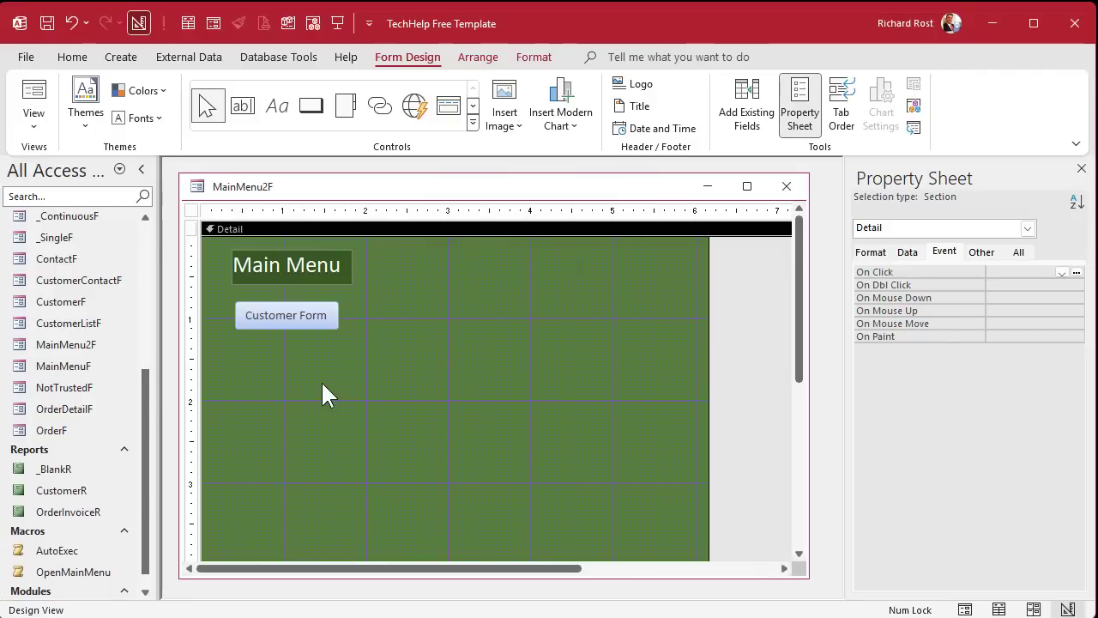
# Reopen MainMenu2F in form view, test its Customer Form button, and close the customer form again.
pyautogui.click(788, 189)
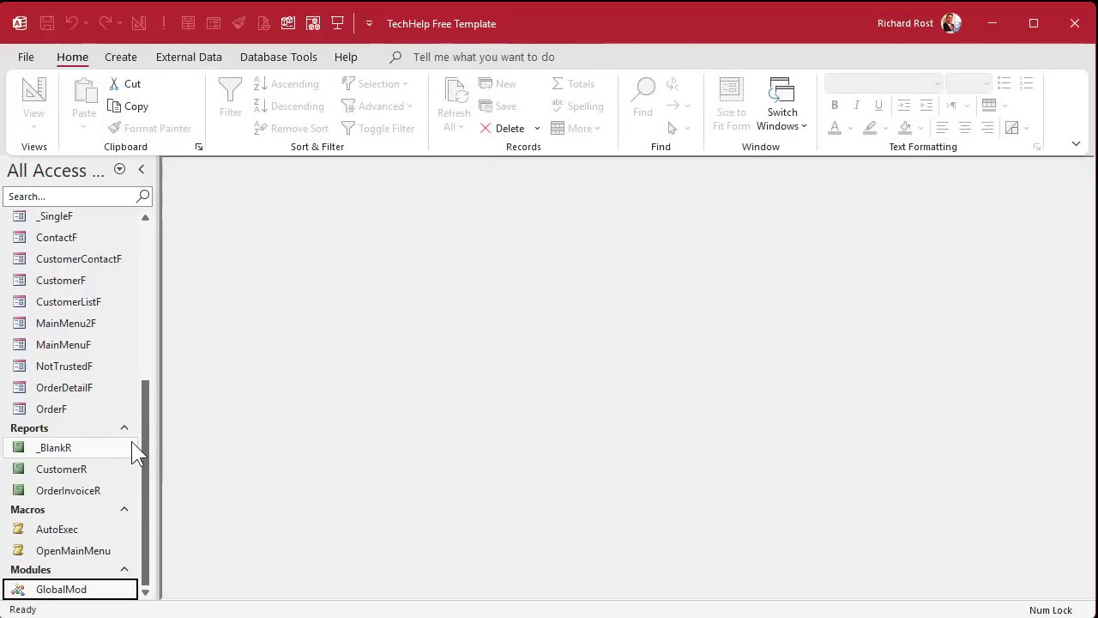
pyautogui.doubleClick(68, 326)
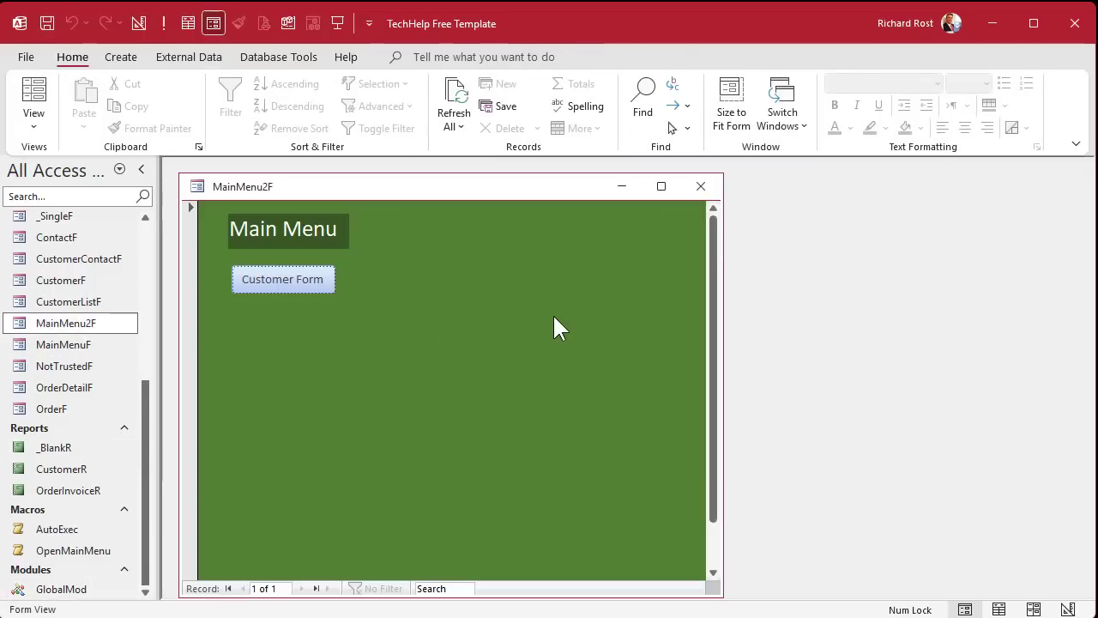
pyautogui.click(290, 280)
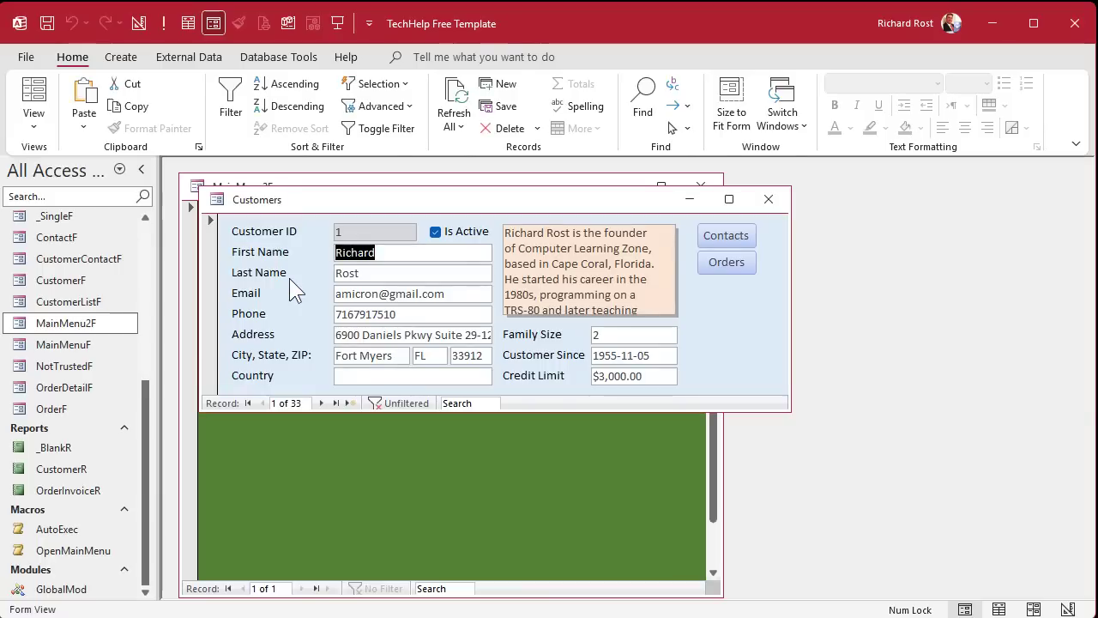
pyautogui.click(759, 209)
# In MainMenu2F's design, add a command button below the Customer Form button that previews the report CustomerR.
pyautogui.rightClick(440, 193)
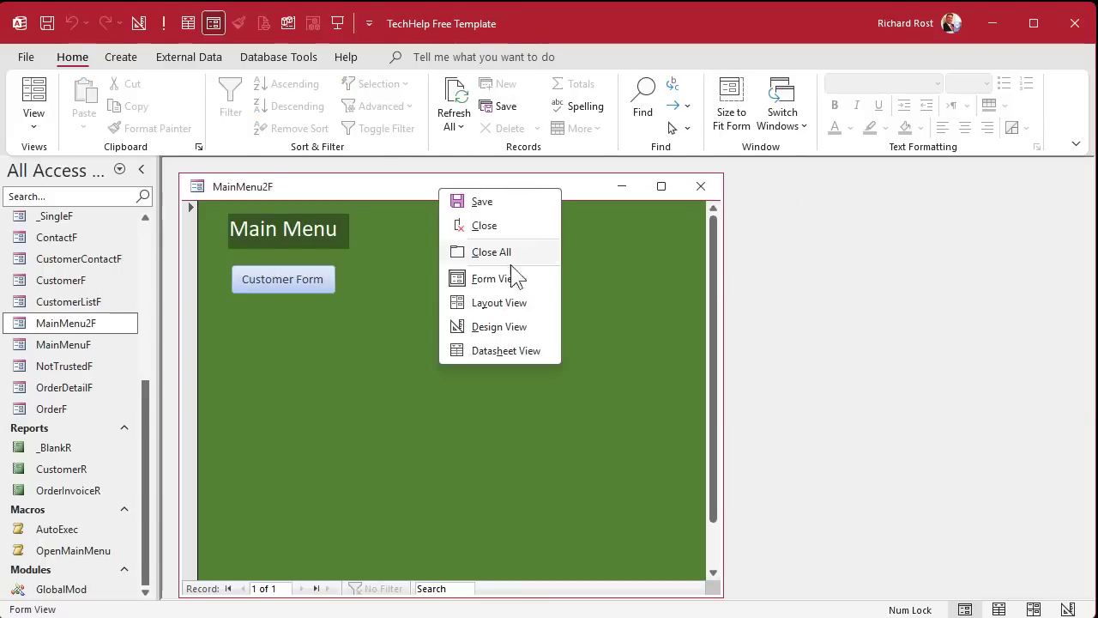
pyautogui.click(509, 327)
pyautogui.click(311, 104)
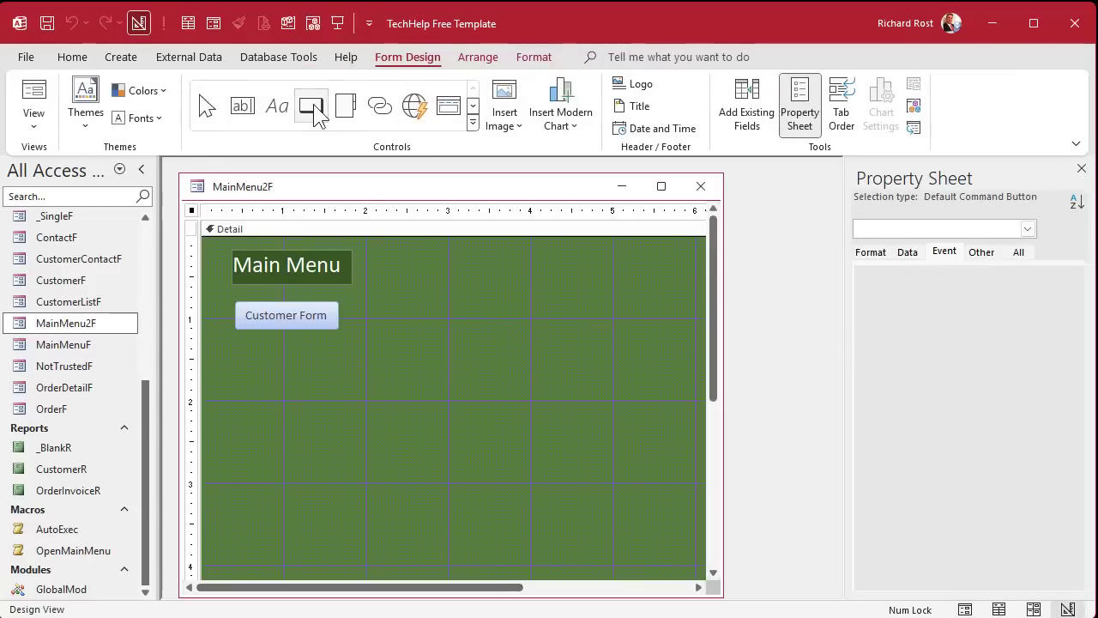
pyautogui.click(234, 335)
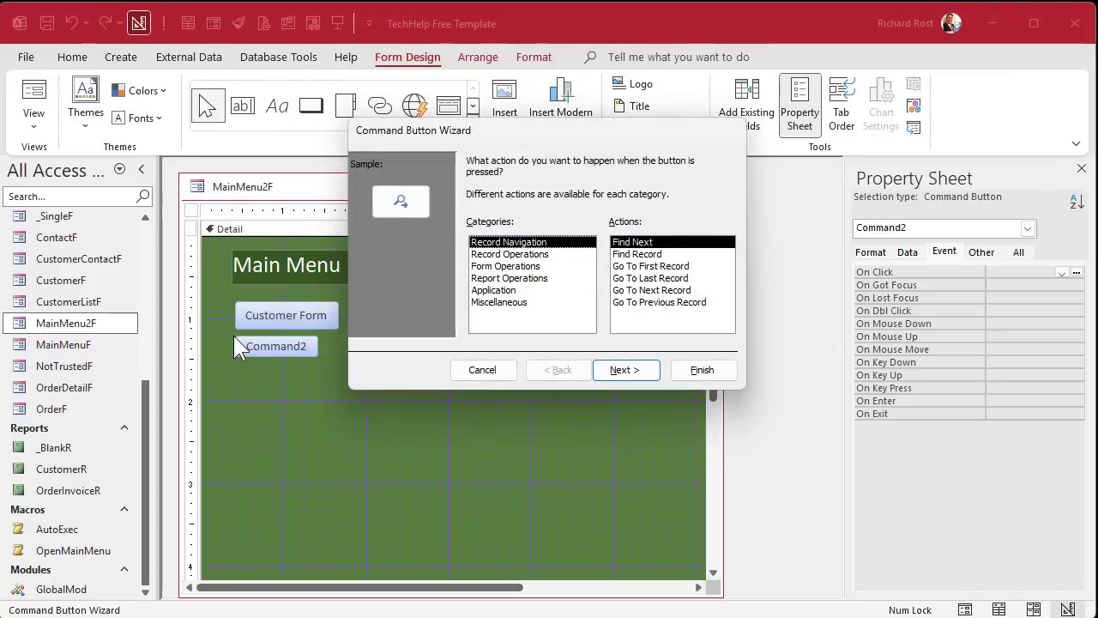
pyautogui.click(531, 279)
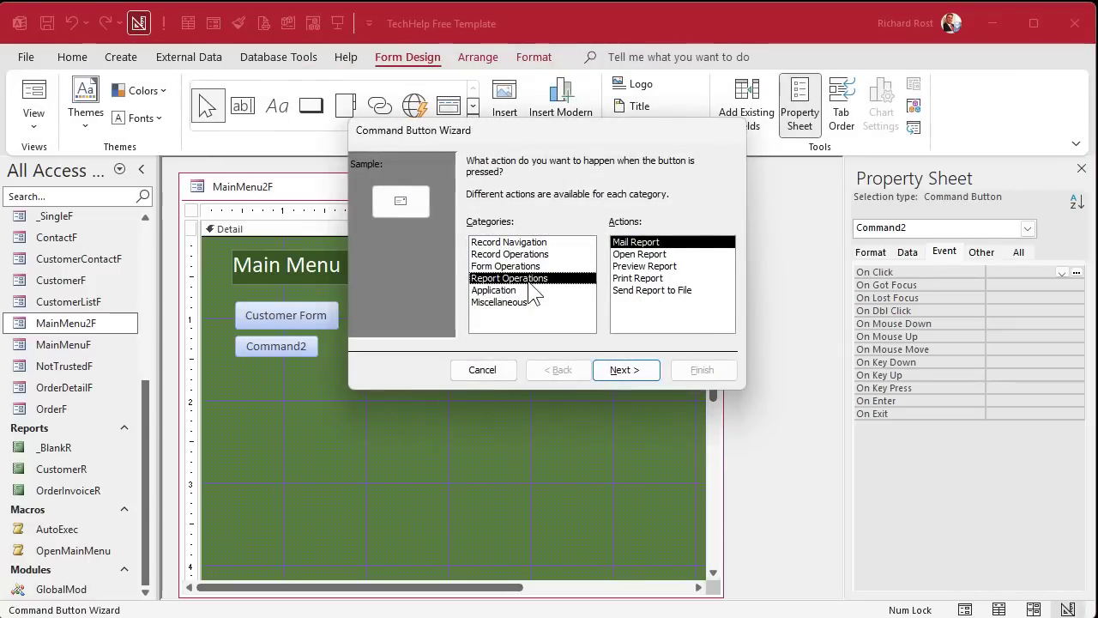
pyautogui.click(658, 268)
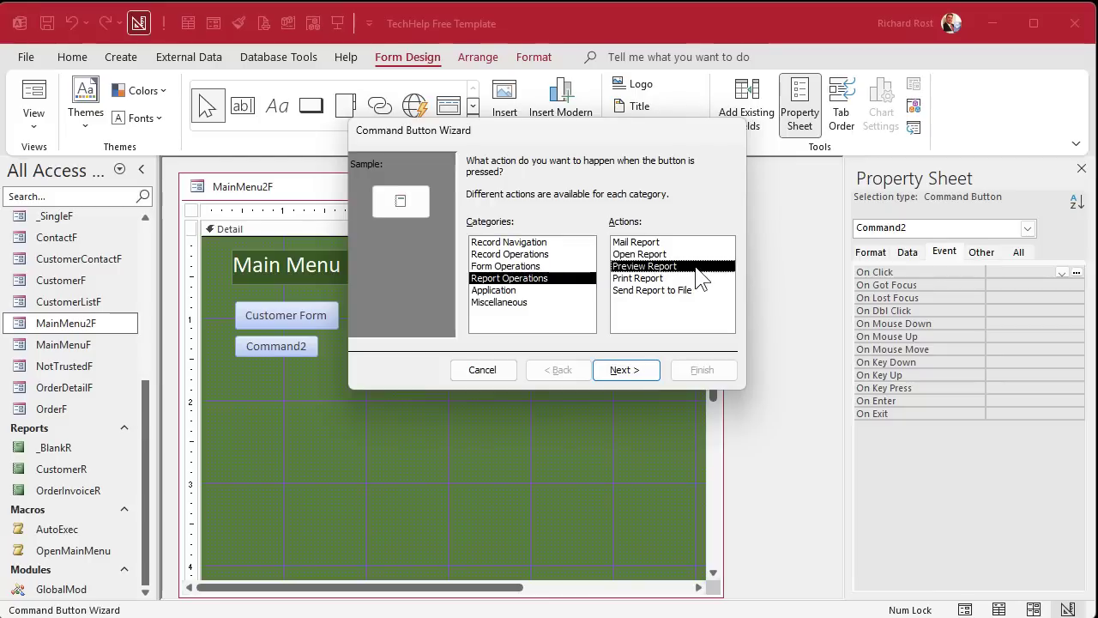
pyautogui.click(624, 374)
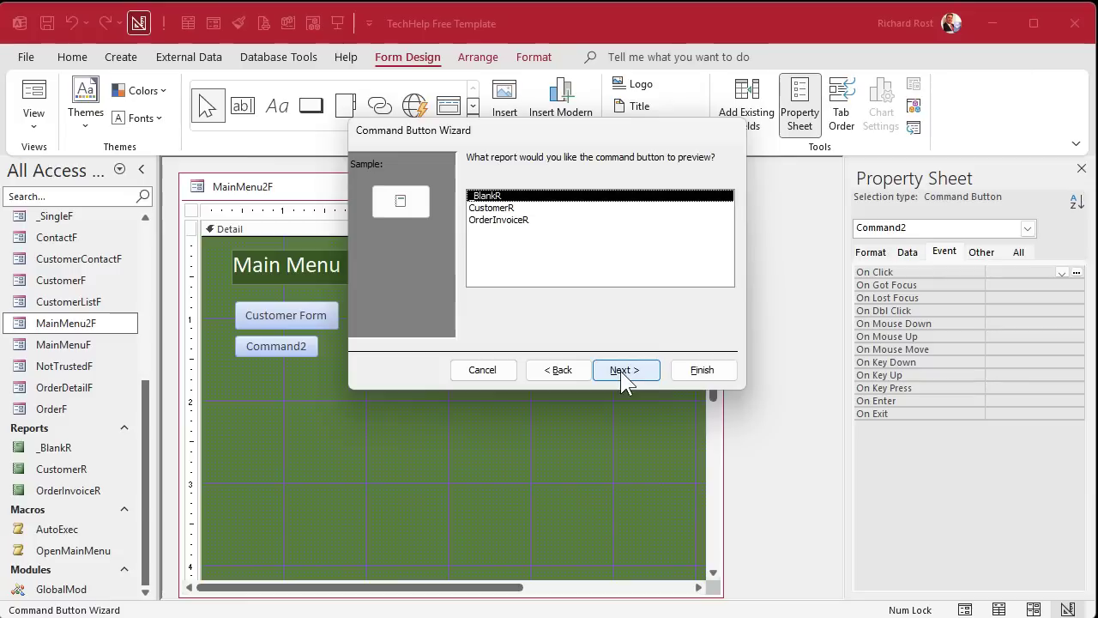
pyautogui.click(508, 208)
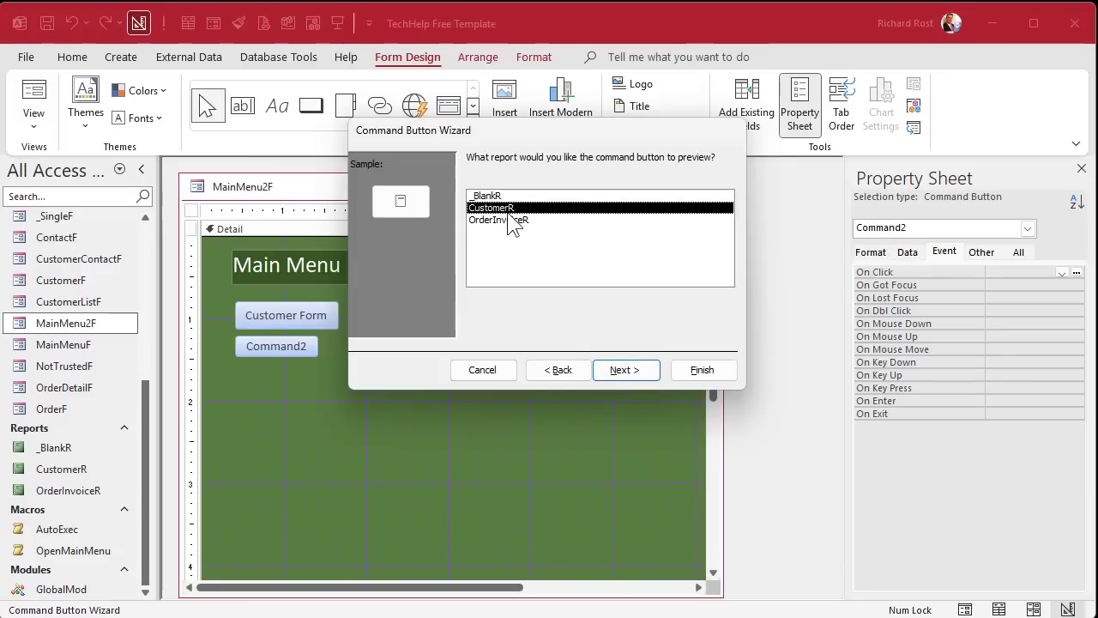
pyautogui.click(625, 370)
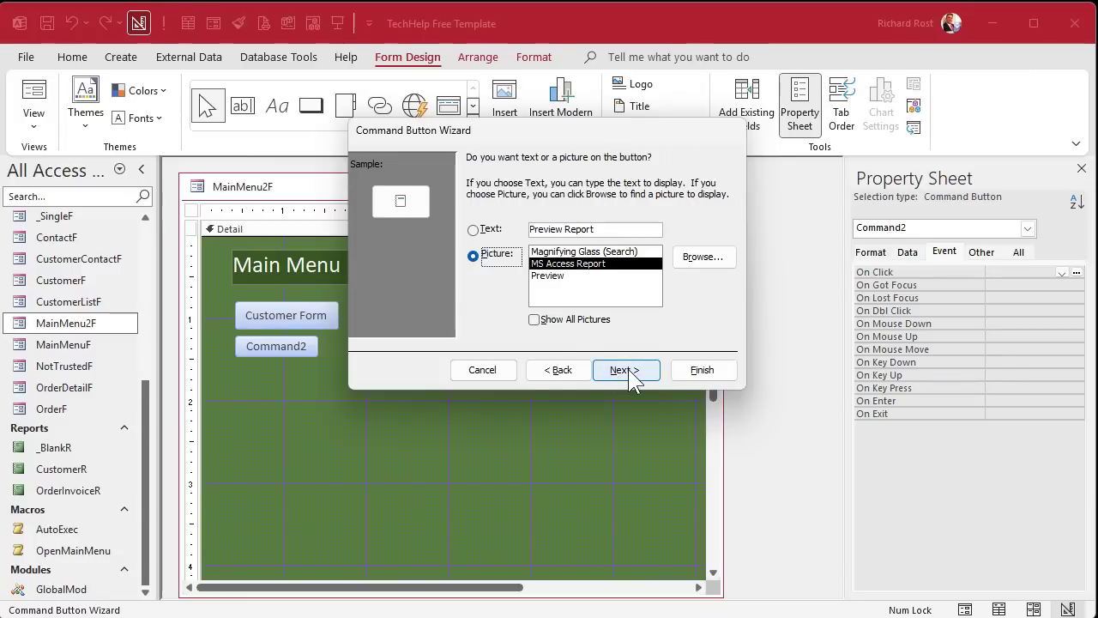
# Give the new button the text caption "Customer Report", name it CustomerRBtn, and finish the wizard.
pyautogui.click(489, 230)
pyautogui.press('Tab')
pyautogui.write('C')
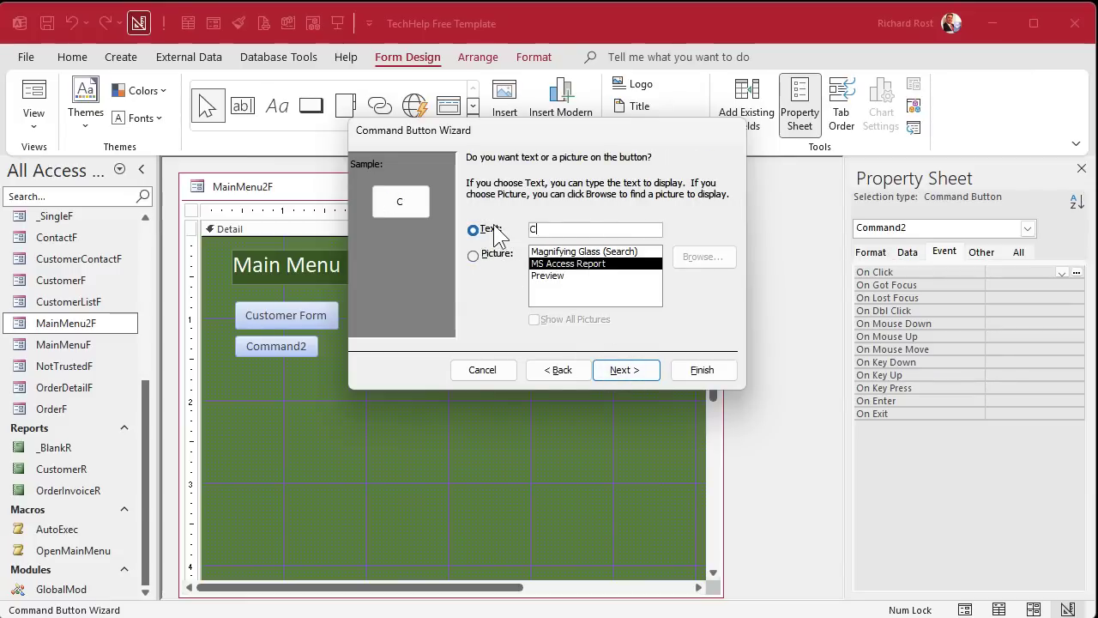
pyautogui.write('istomer')
pyautogui.press('BackSpace')
pyautogui.press('BackSpace')
pyautogui.press('BackSpace')
pyautogui.press('BackSpace')
pyautogui.press('BackSpace')
pyautogui.press('BackSpace')
pyautogui.press('BackSpace')
pyautogui.write('ustomer Report')
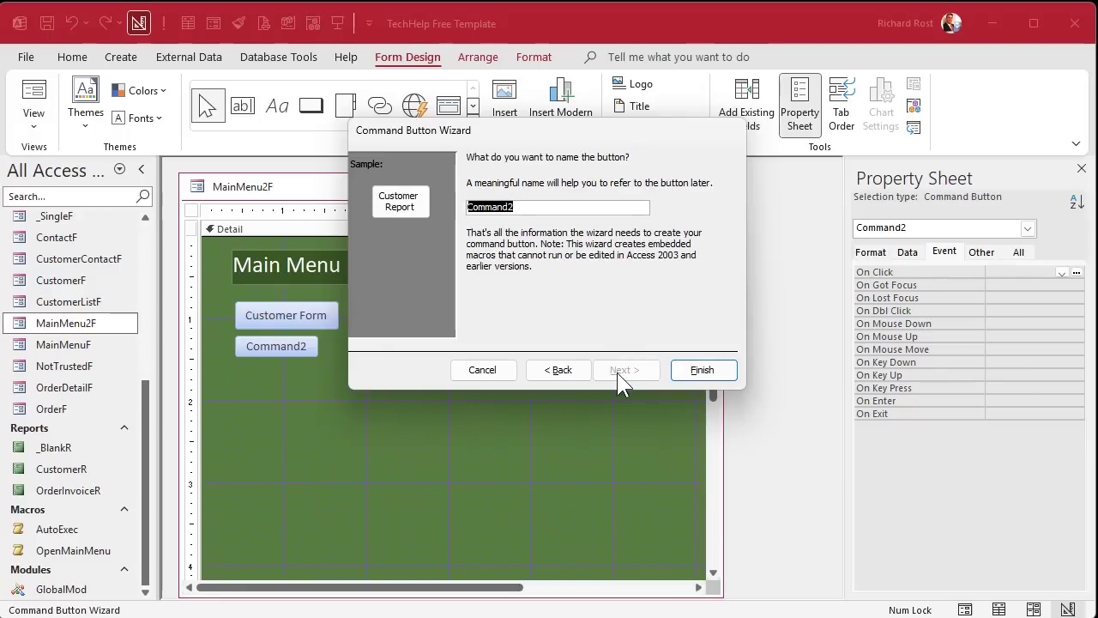
pyautogui.write('CustomerRBtn')
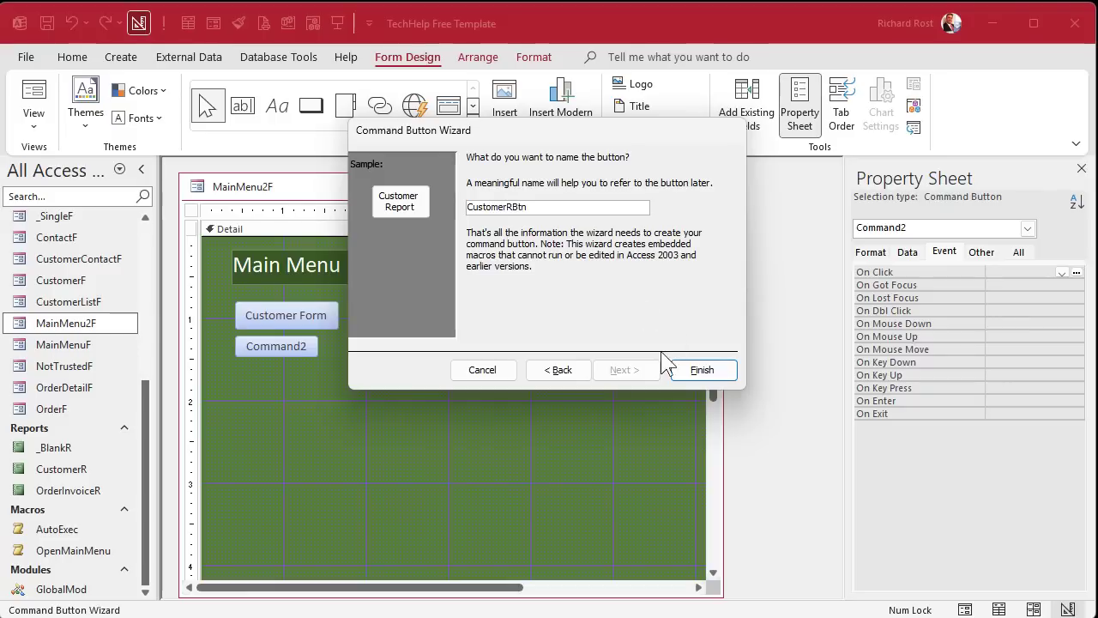
pyautogui.click(701, 371)
# Increase the Customer Report button's height to about 0.35 inches to match the Customer Form button.
pyautogui.click(405, 354)
pyautogui.click(291, 346)
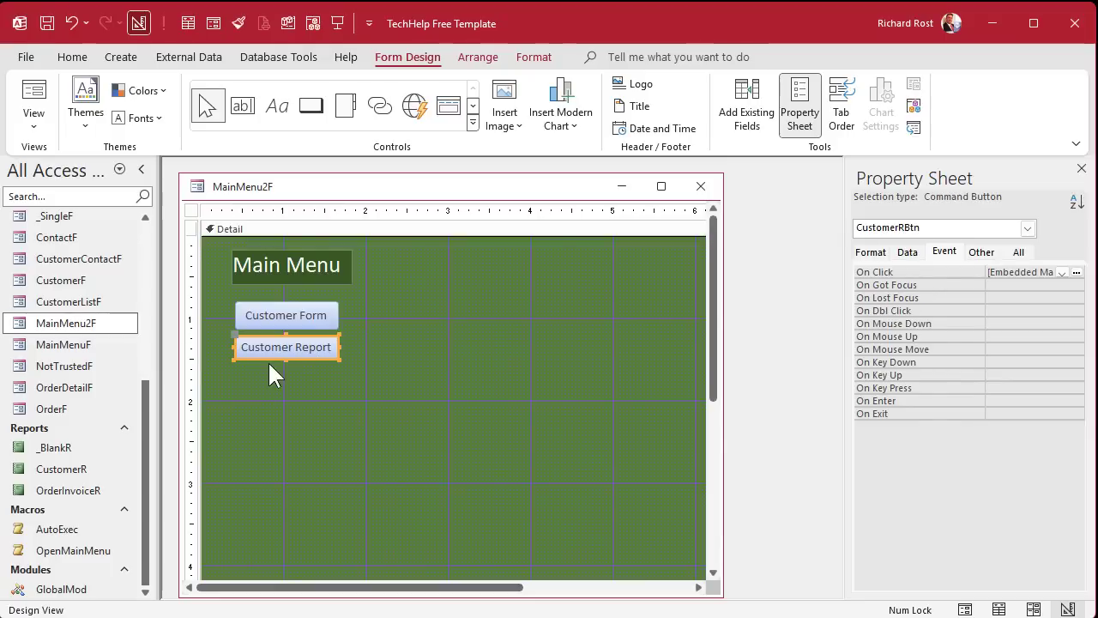
pyautogui.moveTo(275, 359); pyautogui.dragTo(289, 362)
pyautogui.click(369, 404)
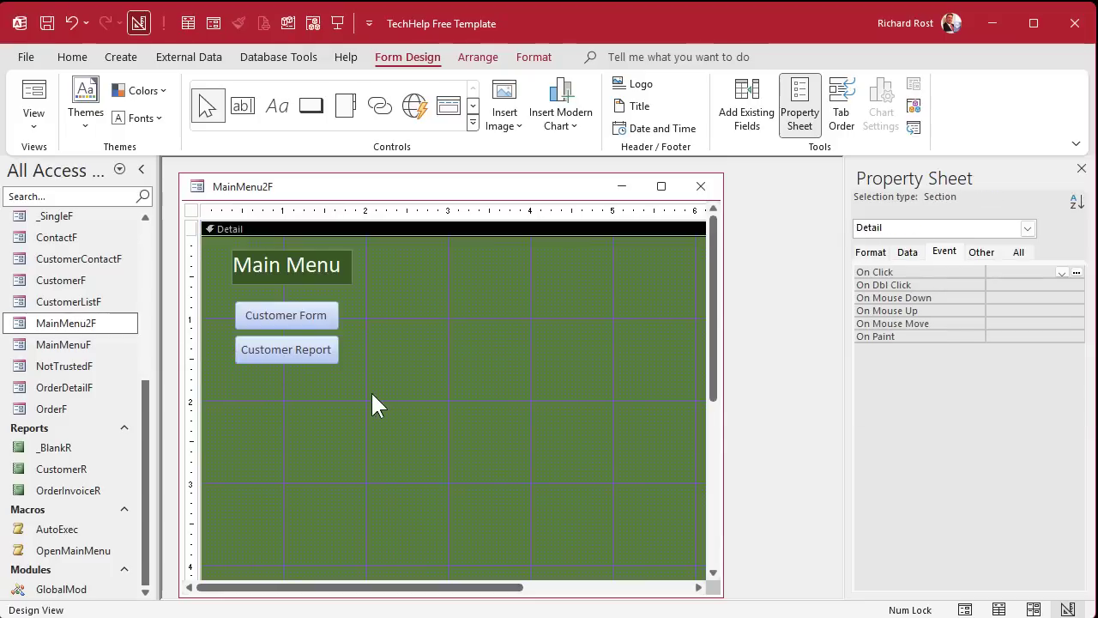
# Close and reopen MainMenu2F, test its Customer Report button, and close the report preview.
pyautogui.click(701, 186)
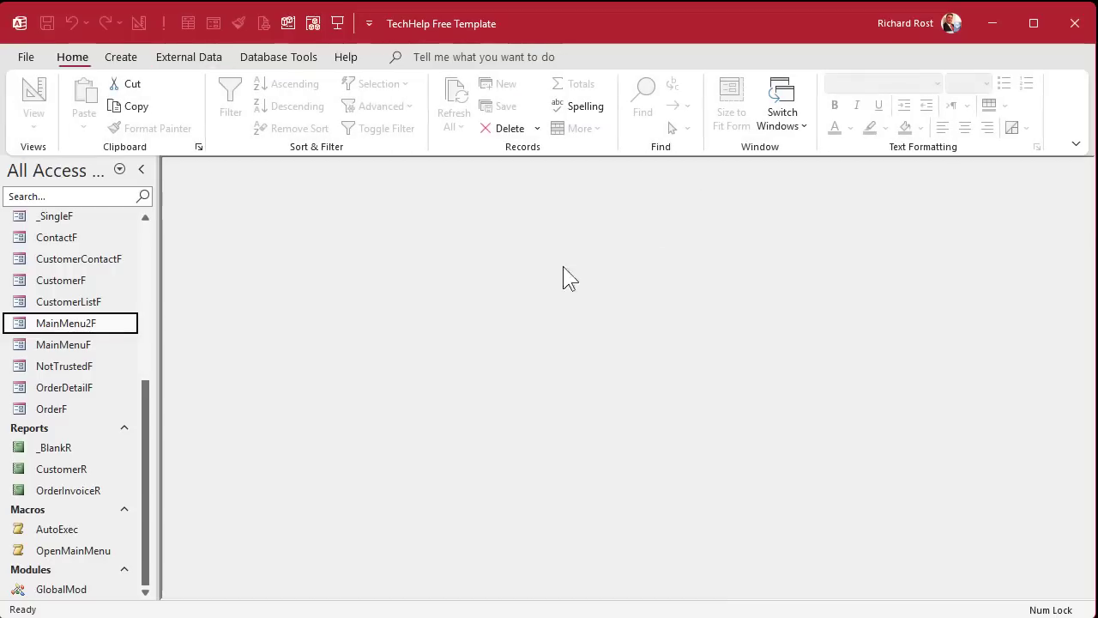
pyautogui.doubleClick(77, 331)
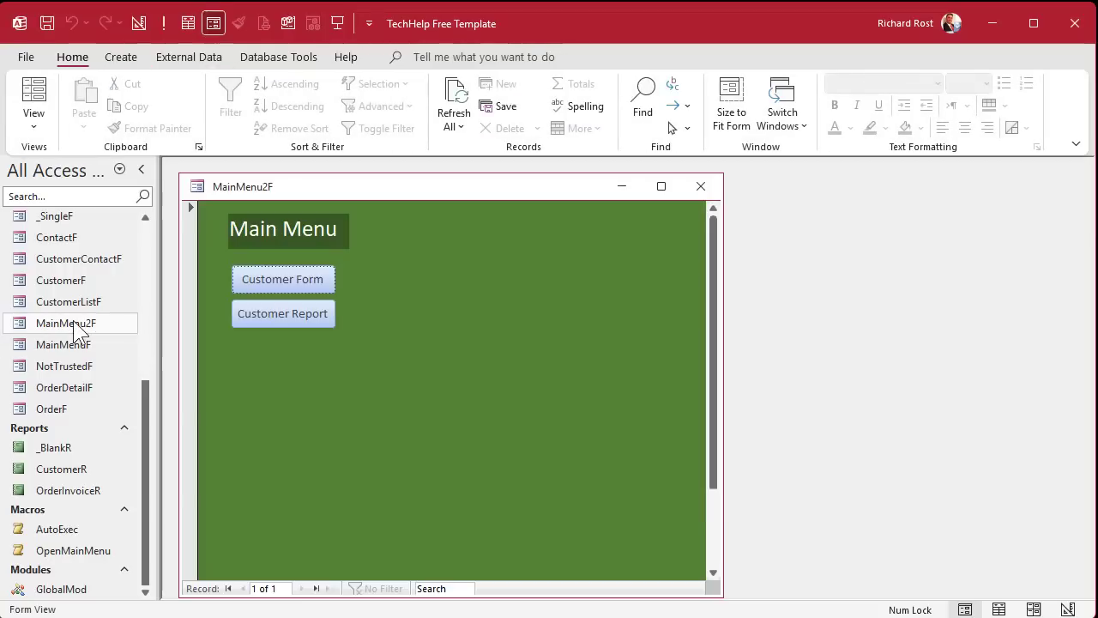
pyautogui.click(318, 315)
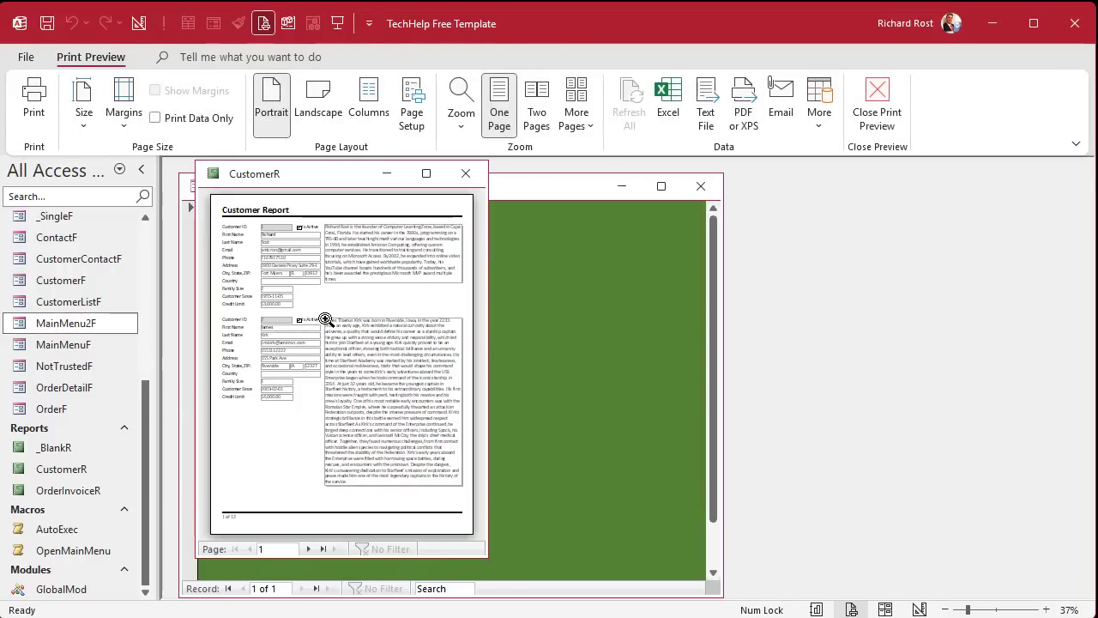
pyautogui.click(466, 173)
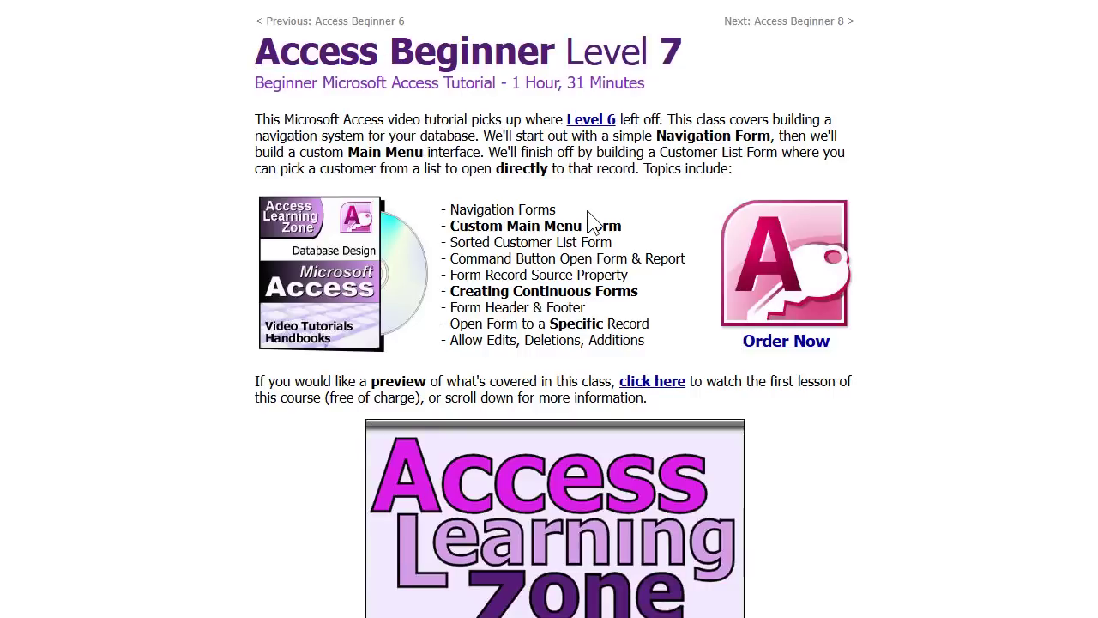
pyautogui.scroll(-5, 888, 321)
pyautogui.scroll(-12, 891, 325)
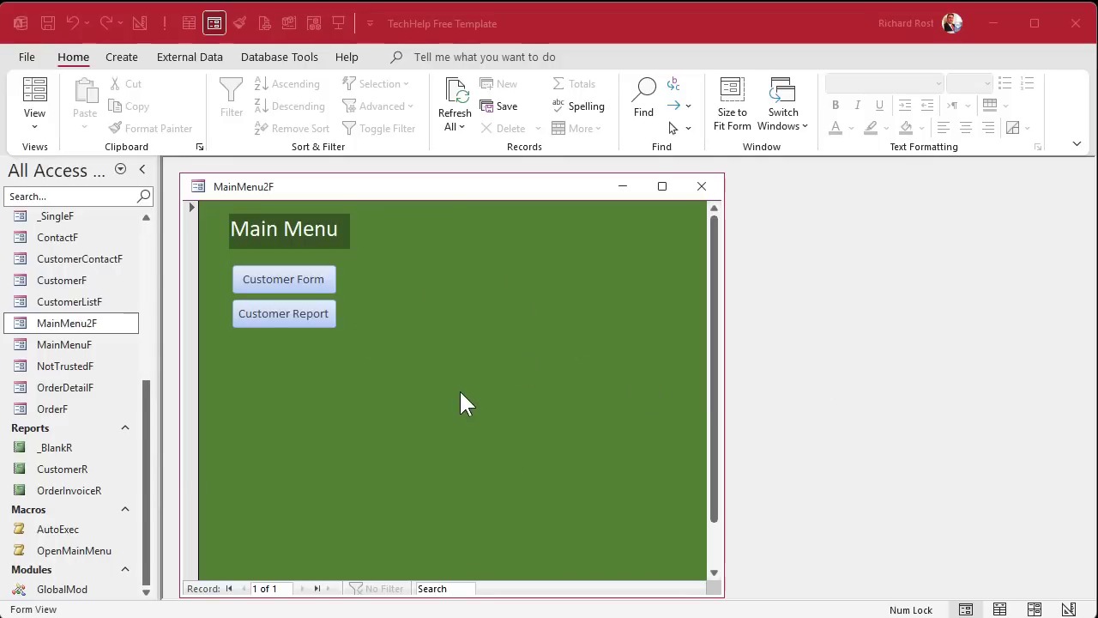
# Open the customer form from the main menu, advance two records using its record navigation, and close it.
pyautogui.click(329, 273)
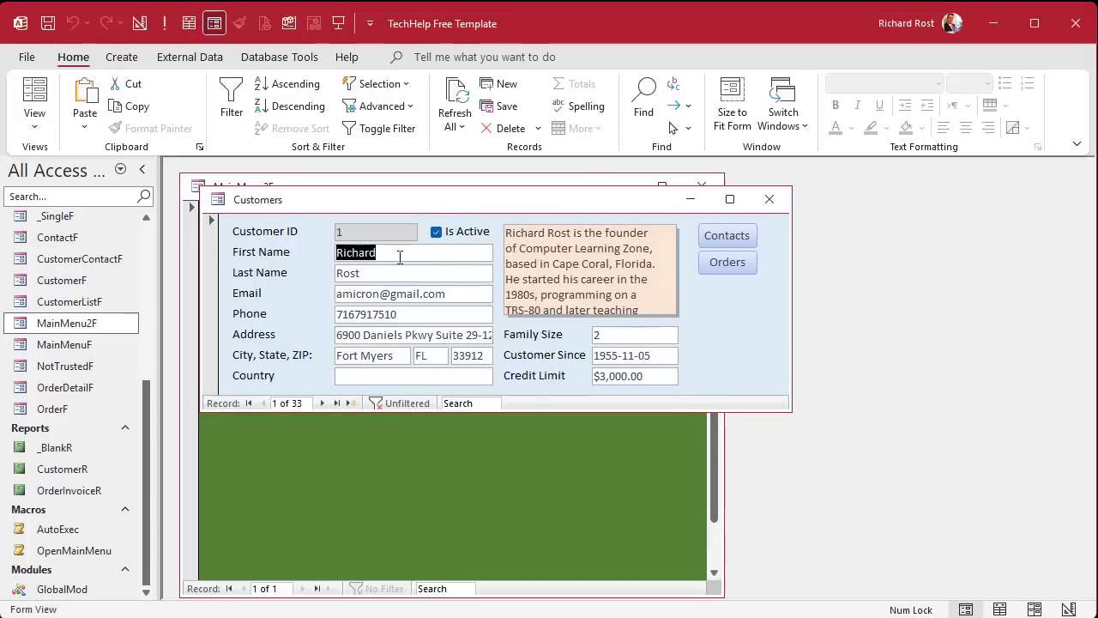
pyautogui.click(399, 273)
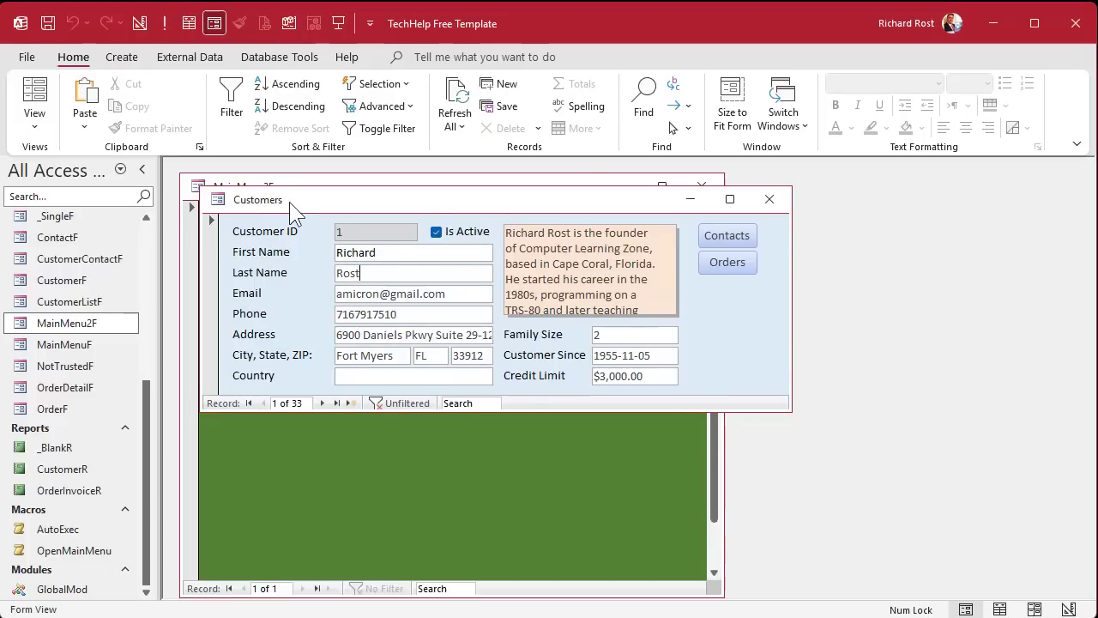
pyautogui.click(214, 283)
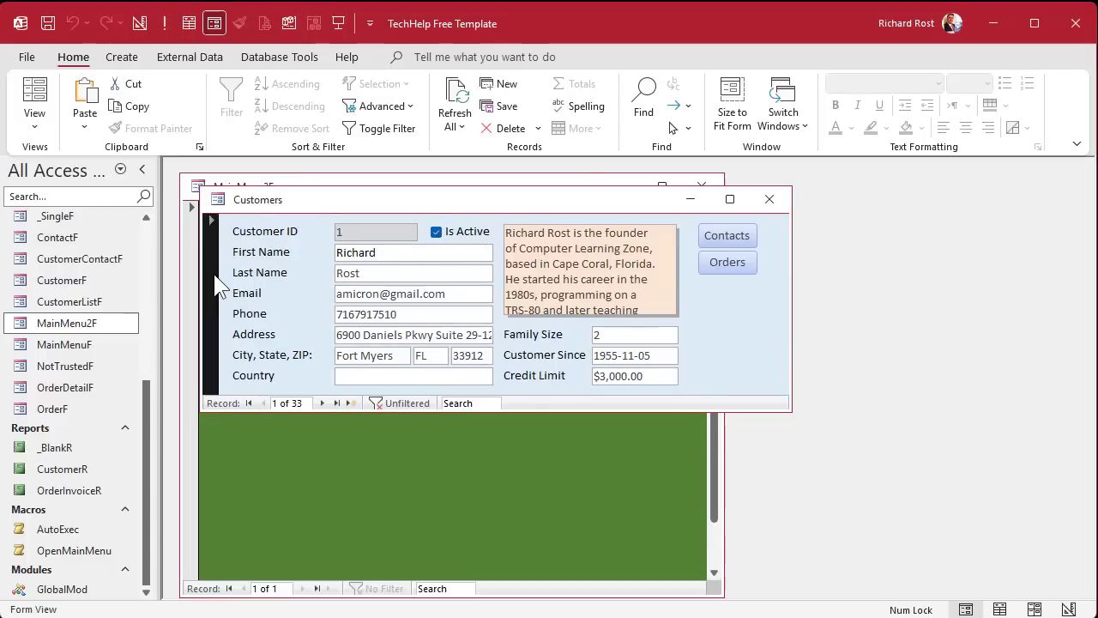
pyautogui.click(321, 402)
pyautogui.click(321, 403)
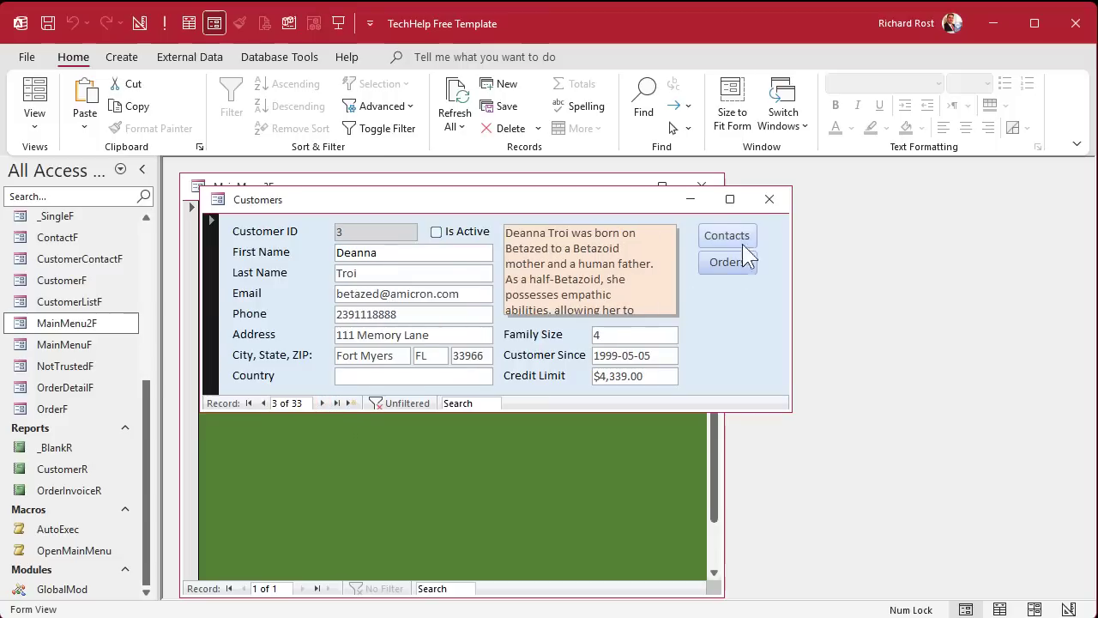
pyautogui.click(769, 199)
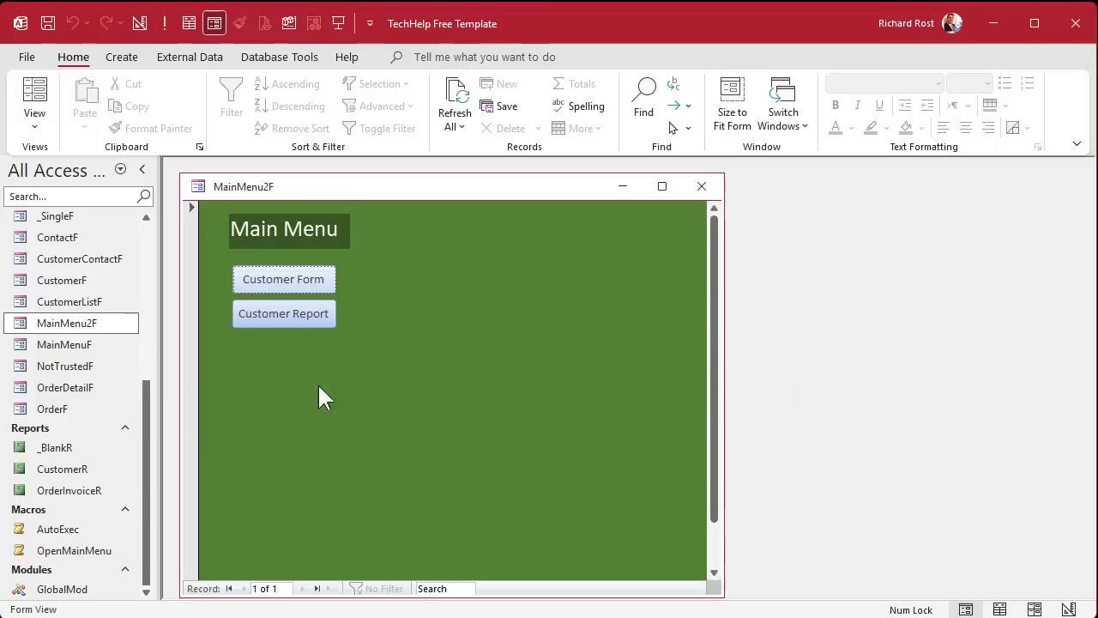
# In MainMenu2F's form properties, set Record Selectors and Navigation Buttons to No and Scroll Bars to Neither.
pyautogui.rightClick(434, 188)
pyautogui.click(493, 325)
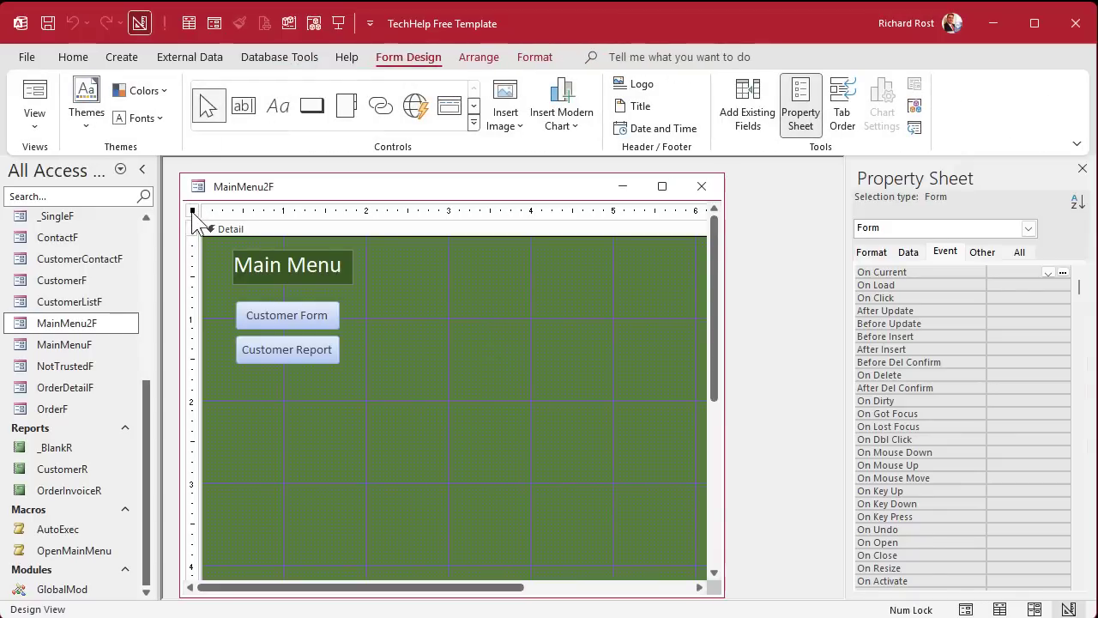
pyautogui.click(871, 253)
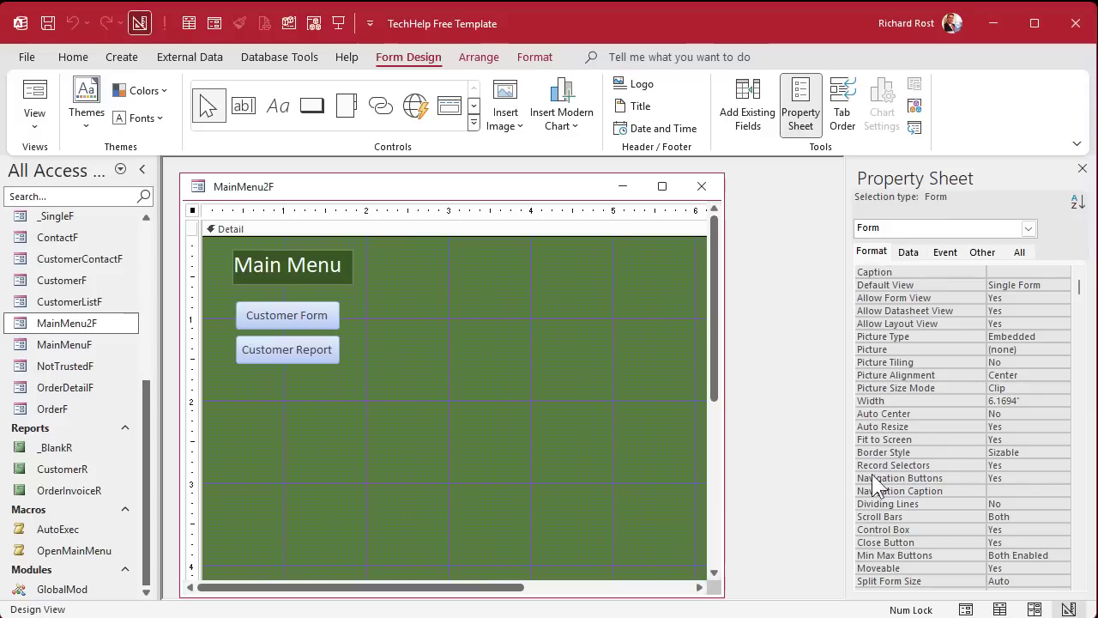
pyautogui.click(1022, 465)
pyautogui.doubleClick(1023, 465)
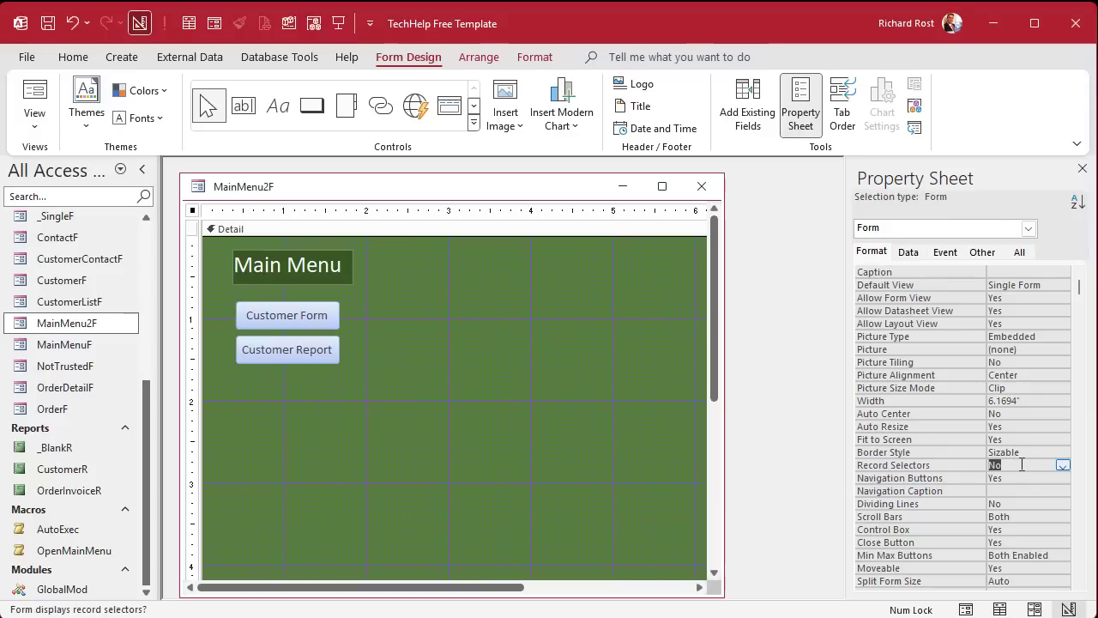
pyautogui.doubleClick(1022, 478)
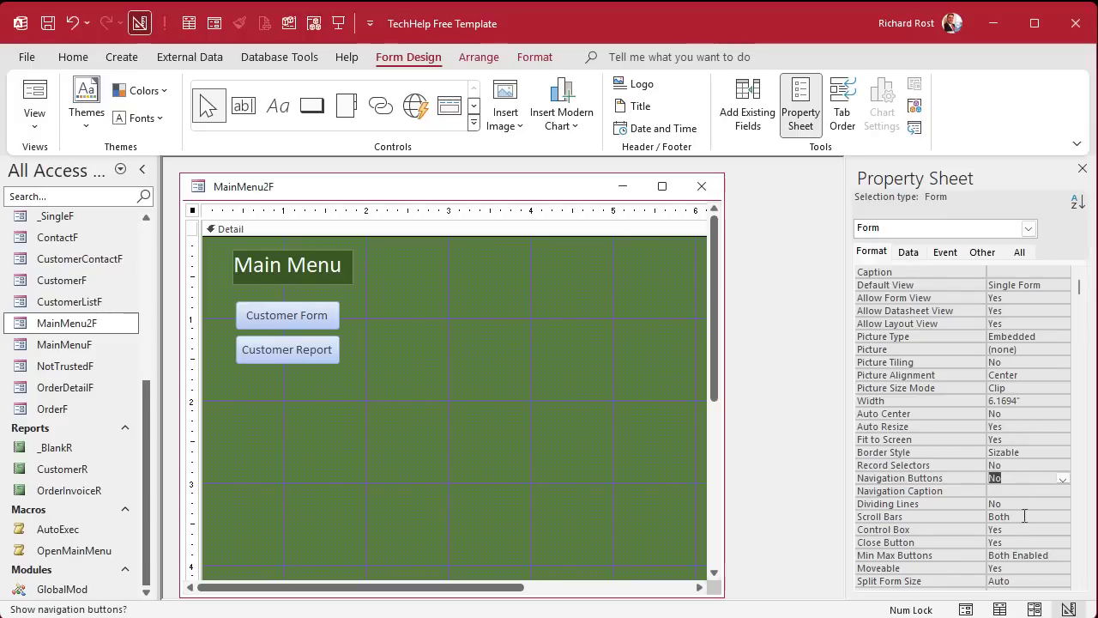
pyautogui.doubleClick(1024, 516)
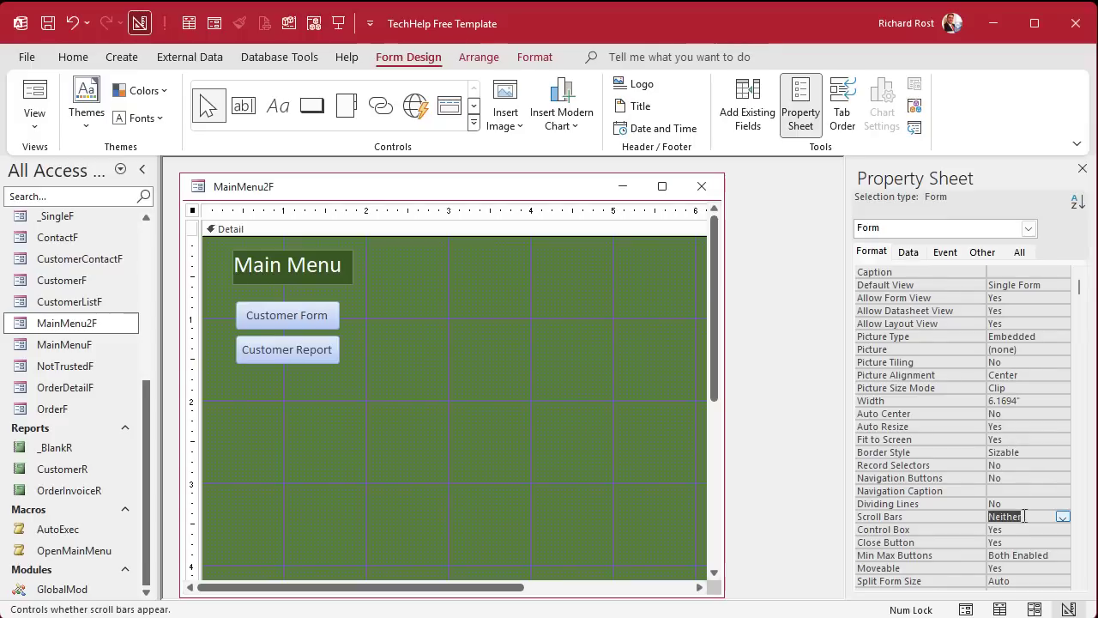
pyautogui.click(1023, 531)
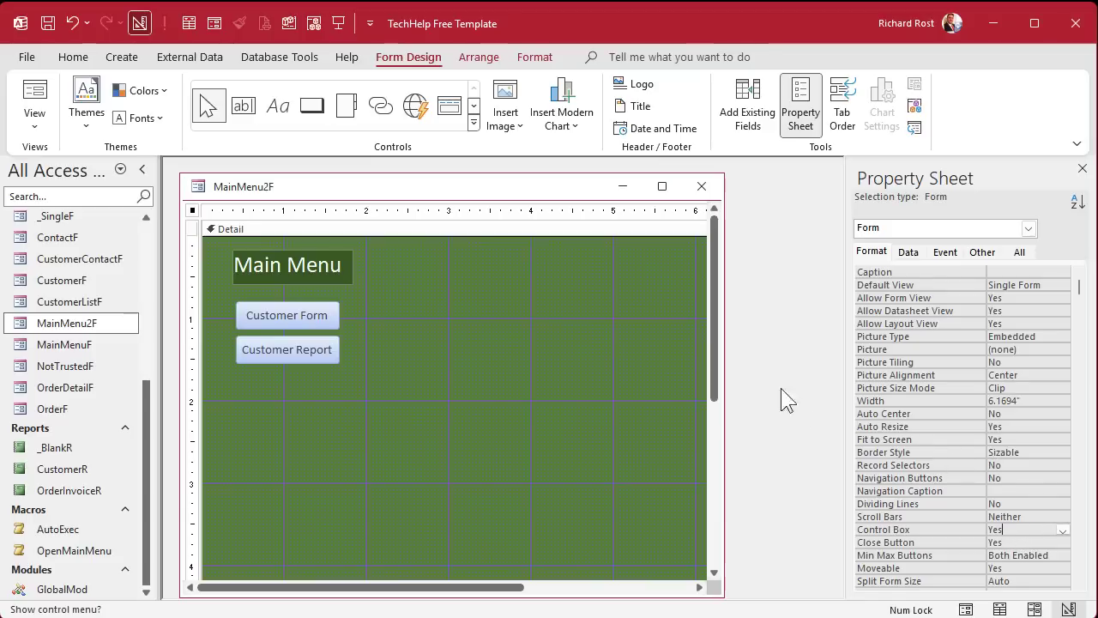
# Shrink the MainMenu2F form area to about 3.2 inches wide and 2.5 inches high.
pyautogui.scroll(-3, 719, 386)
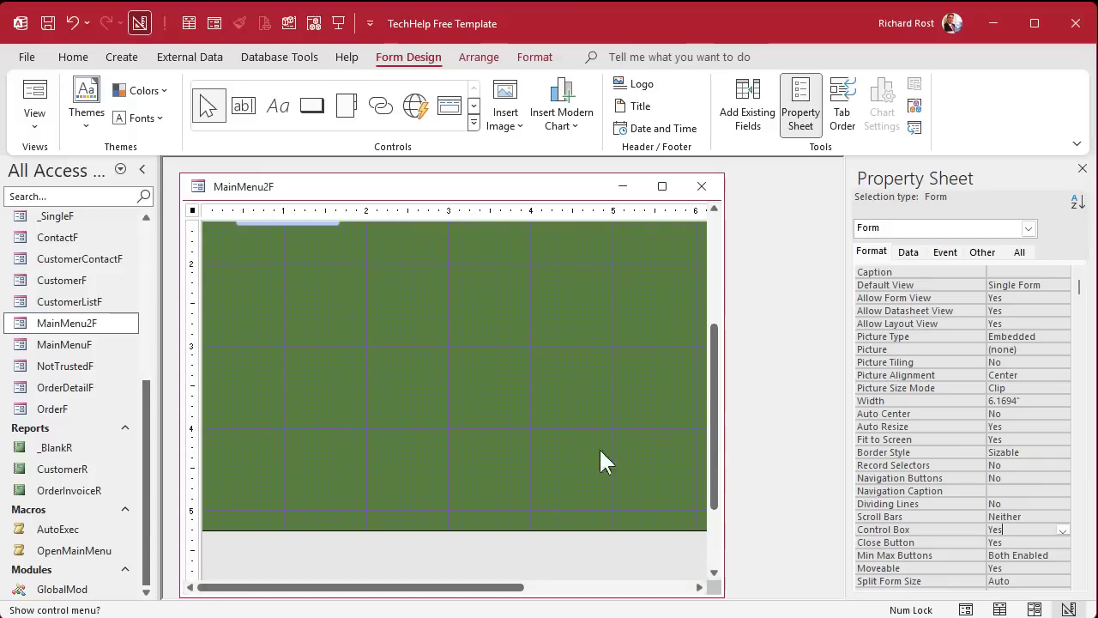
pyautogui.moveTo(544, 529); pyautogui.dragTo(560, 307)
pyautogui.moveTo(532, 588); pyautogui.dragTo(630, 588)
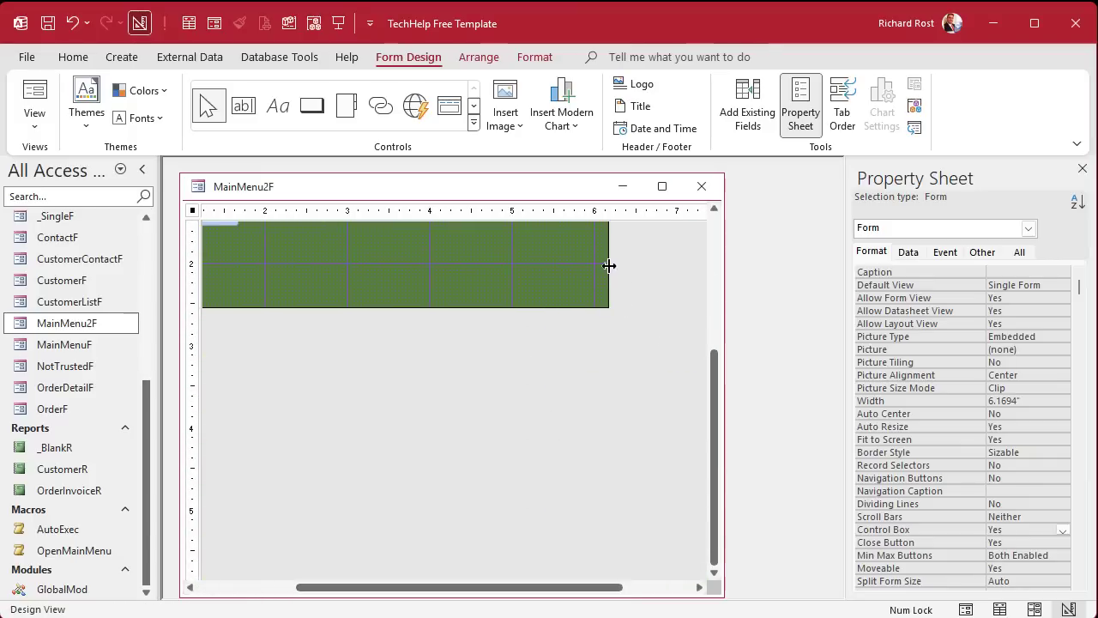
pyautogui.moveTo(609, 266); pyautogui.dragTo(366, 266)
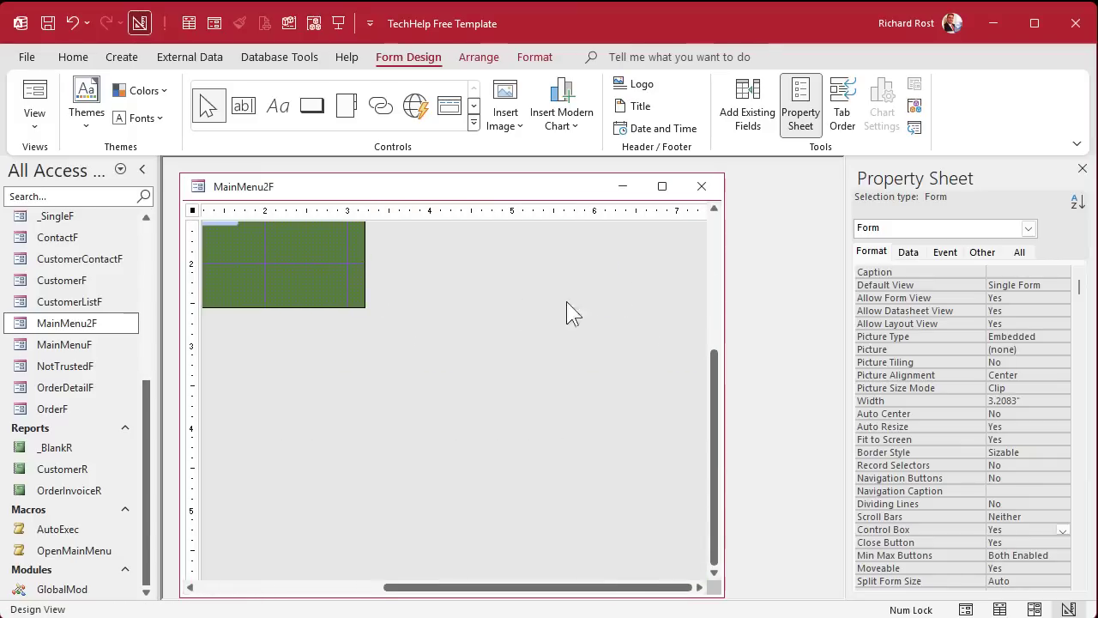
# Close and reopen MainMenu2F to check its resized window, and return the form to Design View.
pyautogui.click(697, 184)
pyautogui.doubleClick(67, 326)
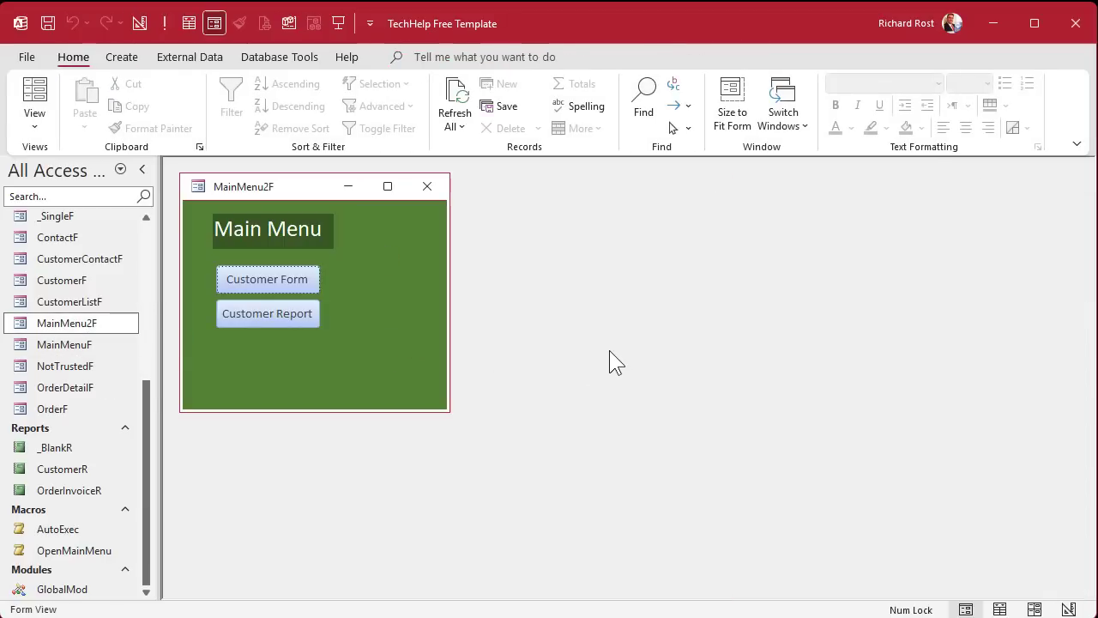
pyautogui.rightClick(253, 196)
pyautogui.click(348, 326)
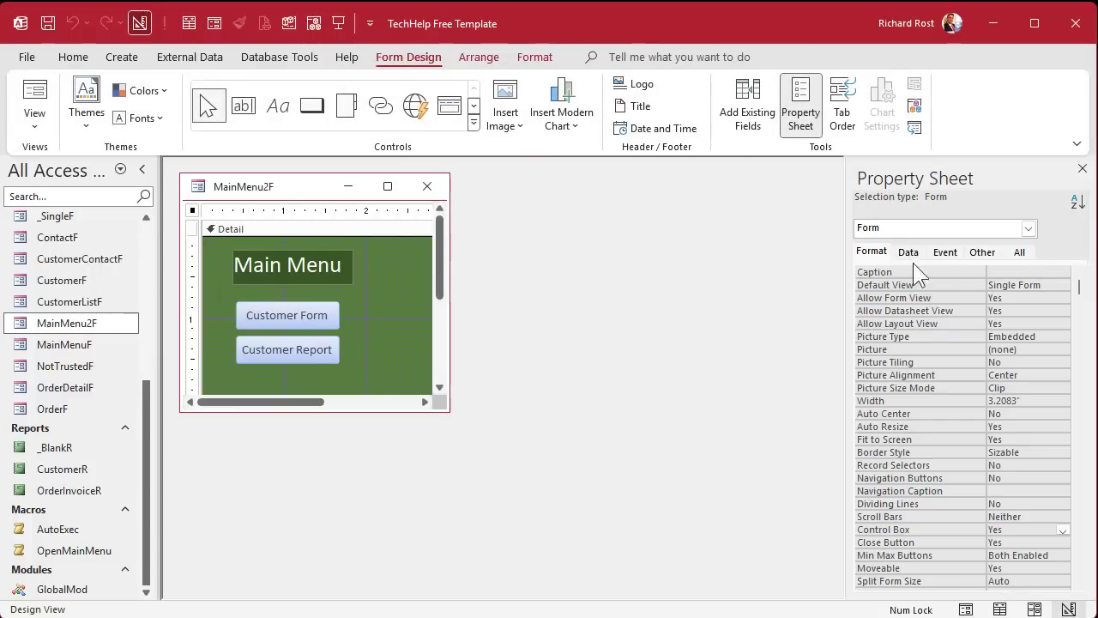
# Set the MainMenu2F form's caption to Main Menu, and close and reopen the form to check its title.
pyautogui.click(991, 273)
pyautogui.write('Main Menu')
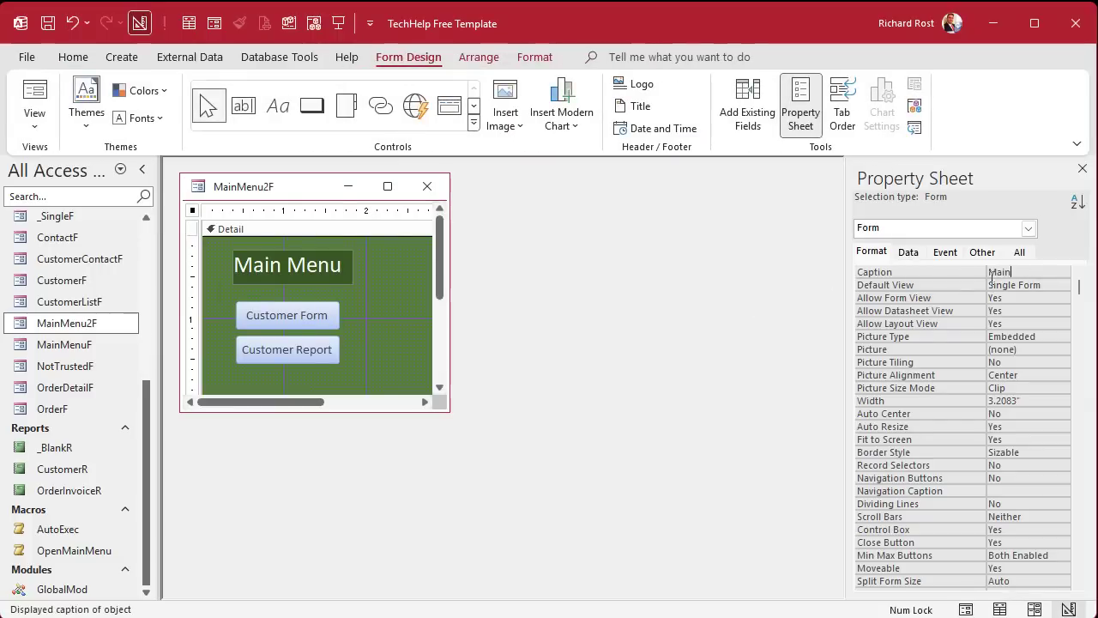
pyautogui.press('BackSpace')
pyautogui.press('BackSpace')
pyautogui.press('BackSpace')
pyautogui.press('BackSpace')
pyautogui.write('Menu')
pyautogui.press('Return')
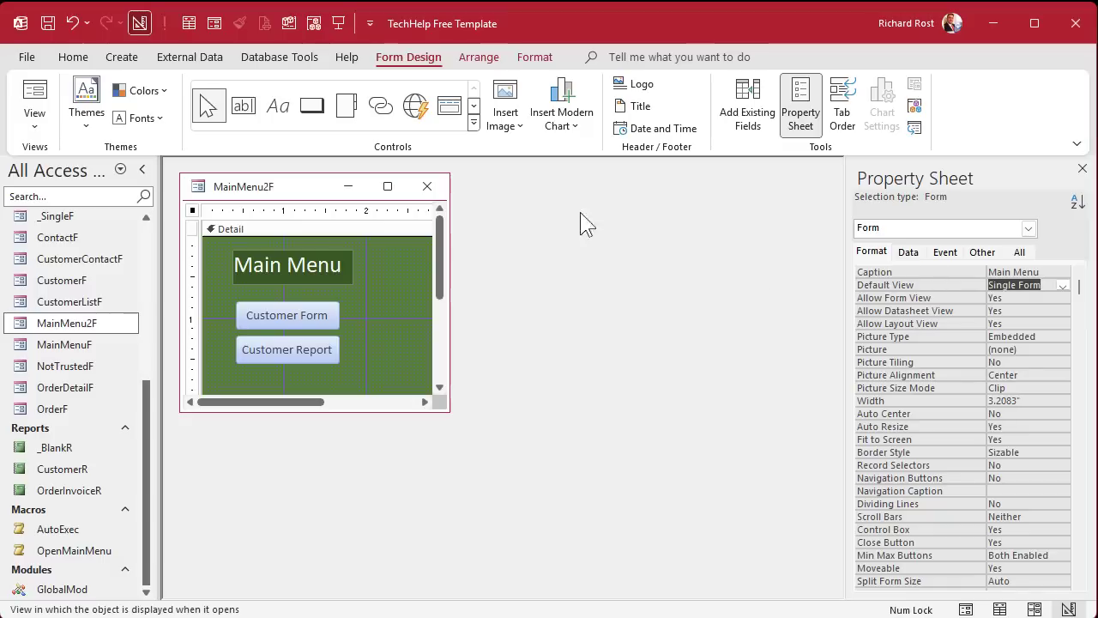
pyautogui.click(427, 186)
pyautogui.doubleClick(86, 325)
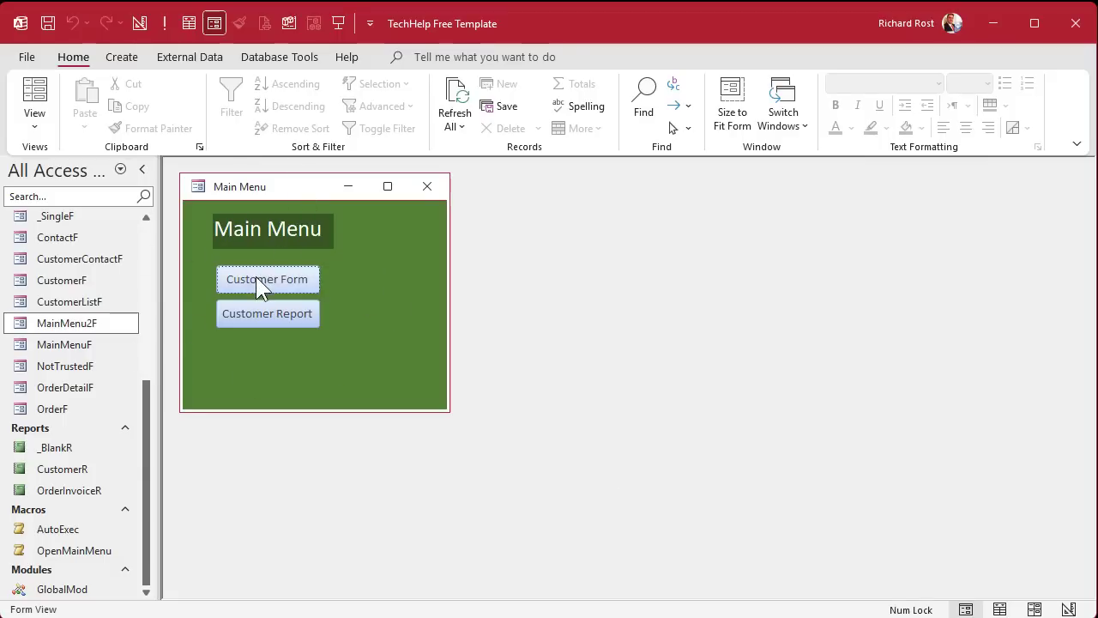
# In MainMenu2F's design, add a command button with the Open Form action that opens MainMenuF.
pyautogui.click(67, 350)
pyautogui.rightClick(380, 279)
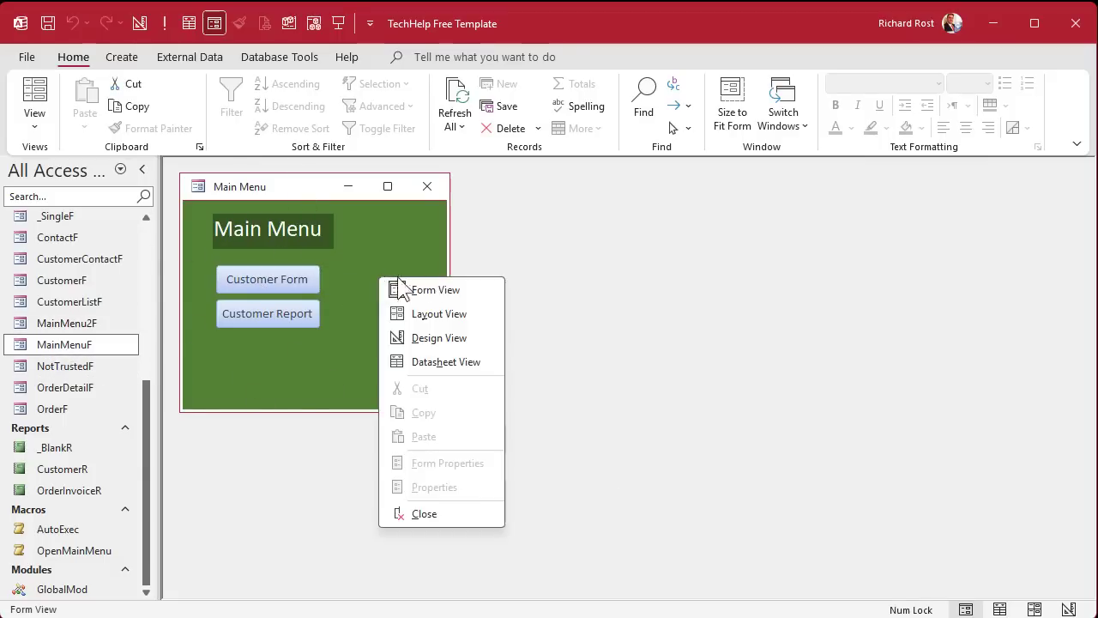
pyautogui.click(432, 338)
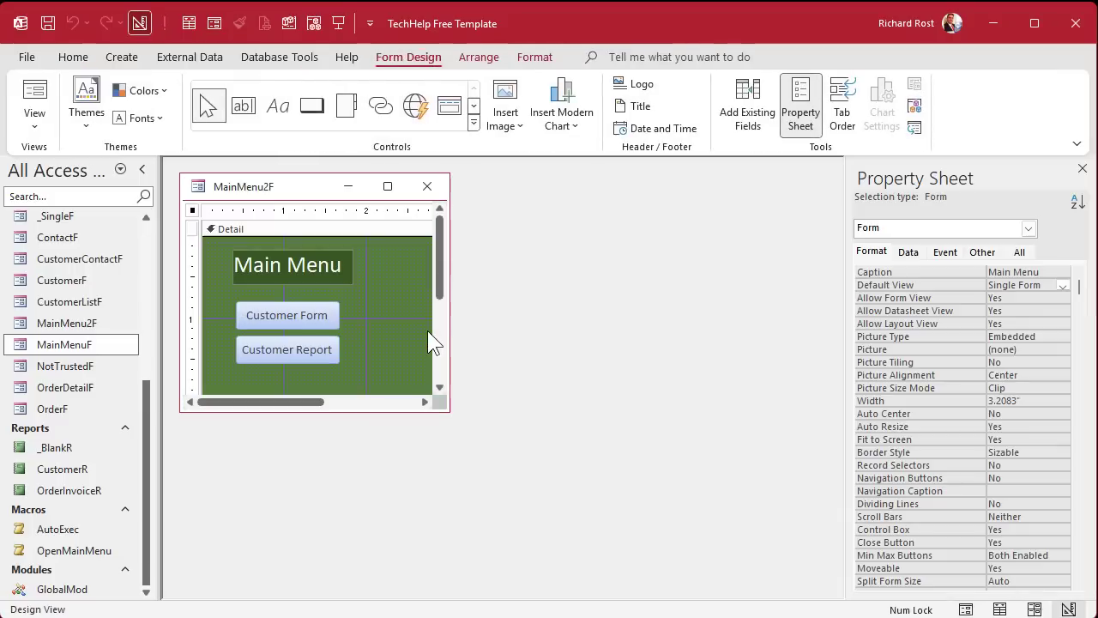
pyautogui.click(316, 107)
pyautogui.click(370, 306)
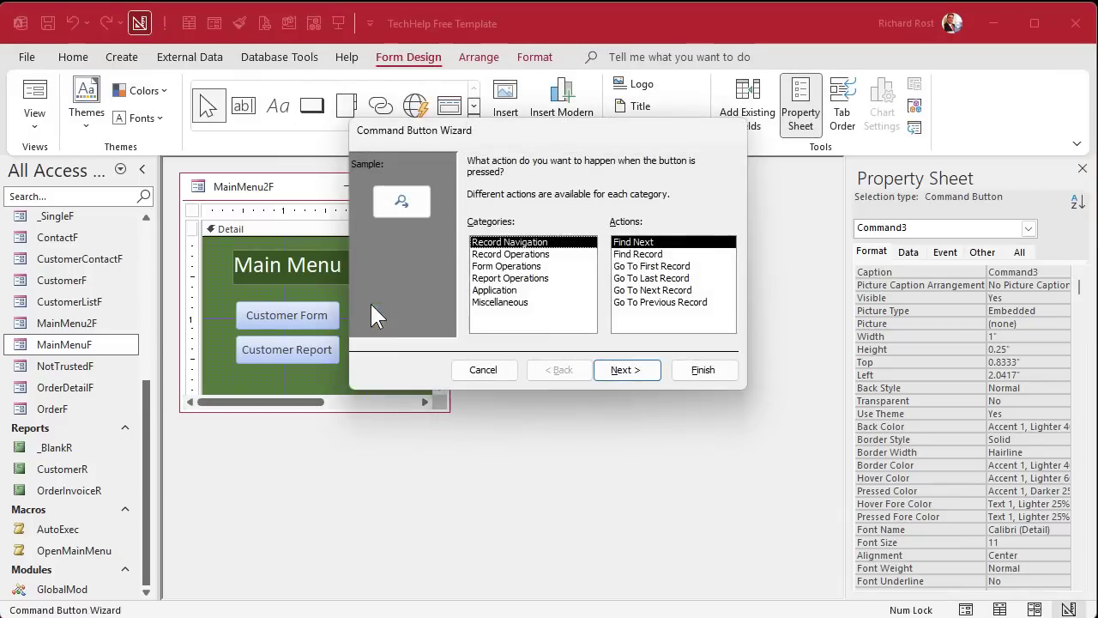
pyautogui.click(525, 266)
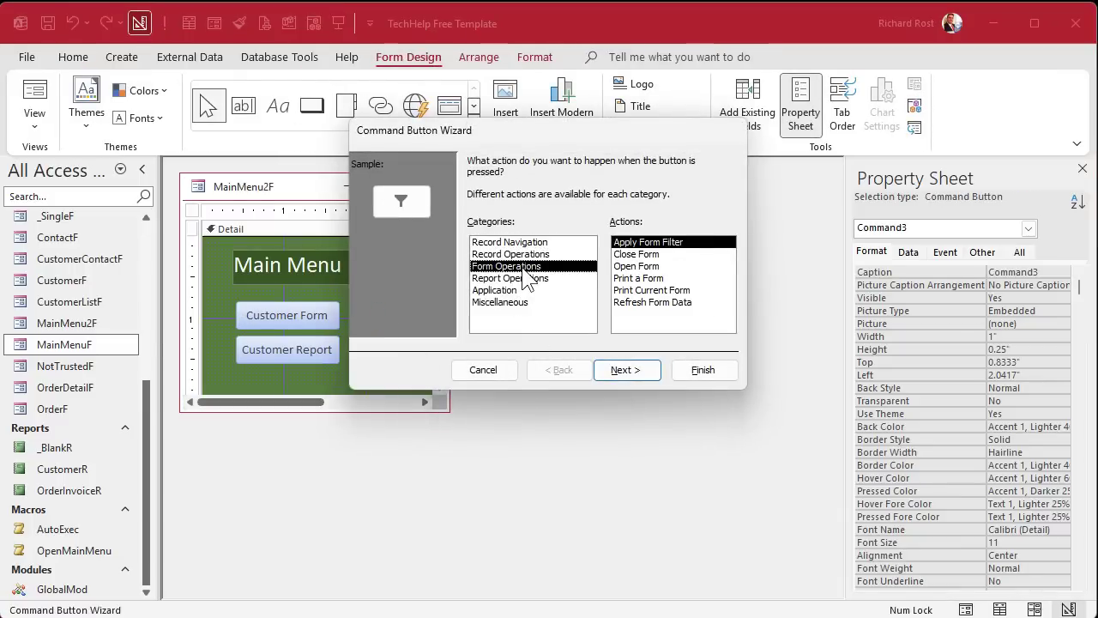
pyautogui.click(645, 254)
pyautogui.click(650, 266)
pyautogui.click(629, 370)
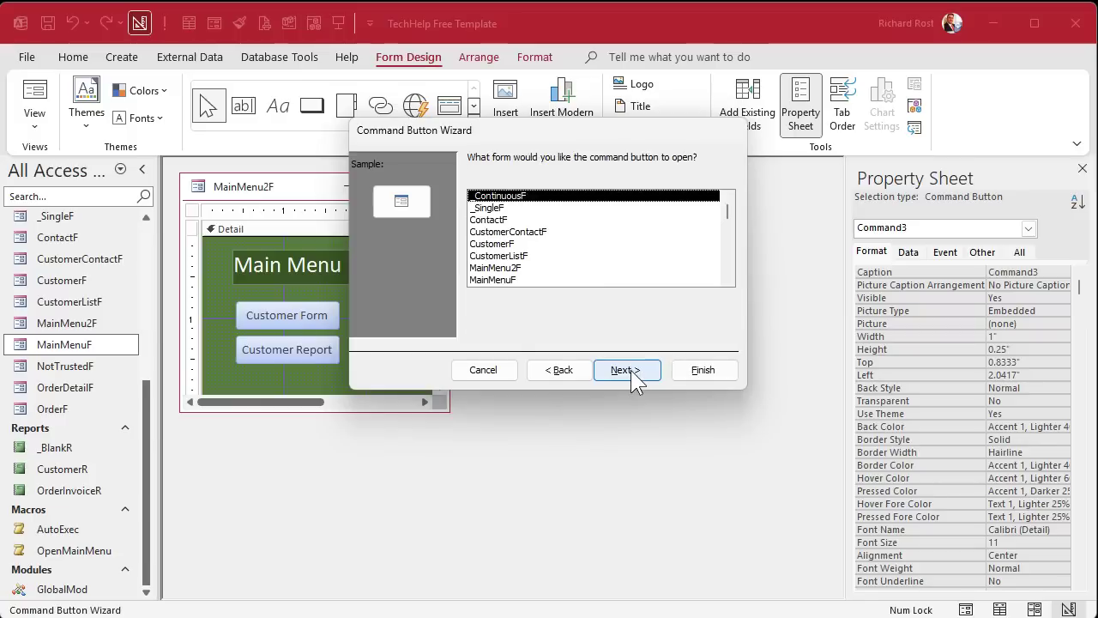
pyautogui.click(521, 280)
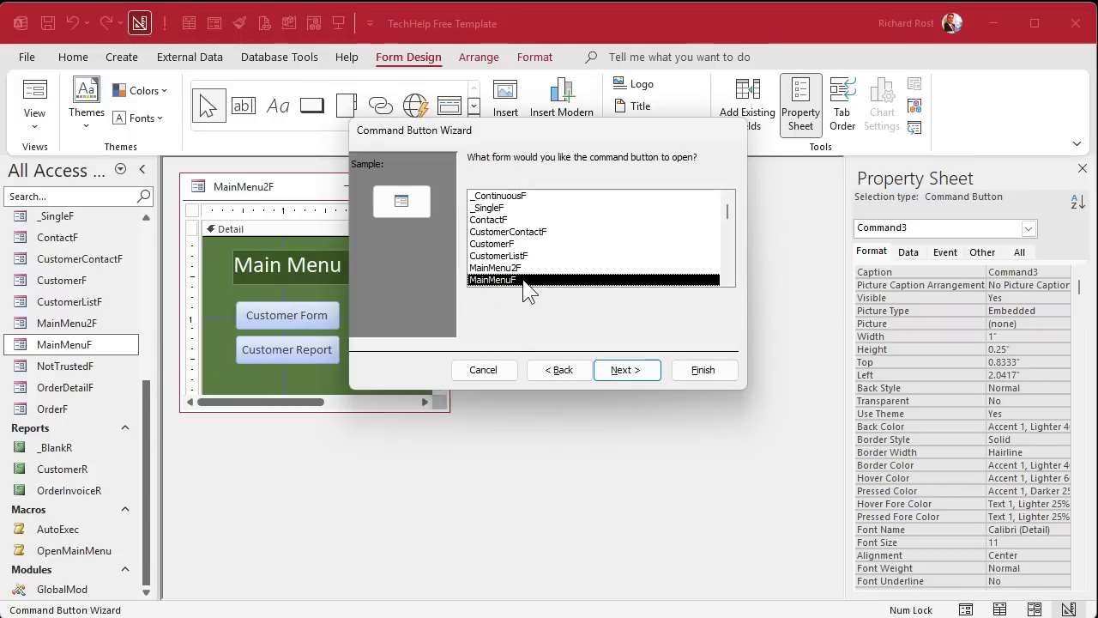
pyautogui.click(630, 372)
# Give the new command button the text 2nd Level Menu and name it Menu2Btn.
pyautogui.click(498, 229)
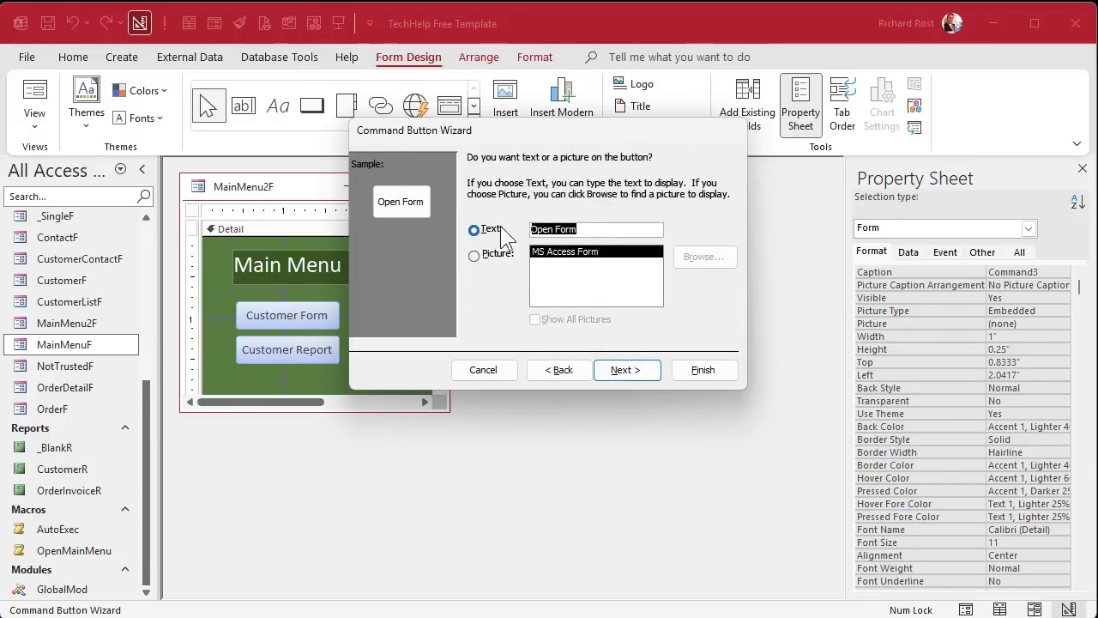
pyautogui.write('2nd Level menu')
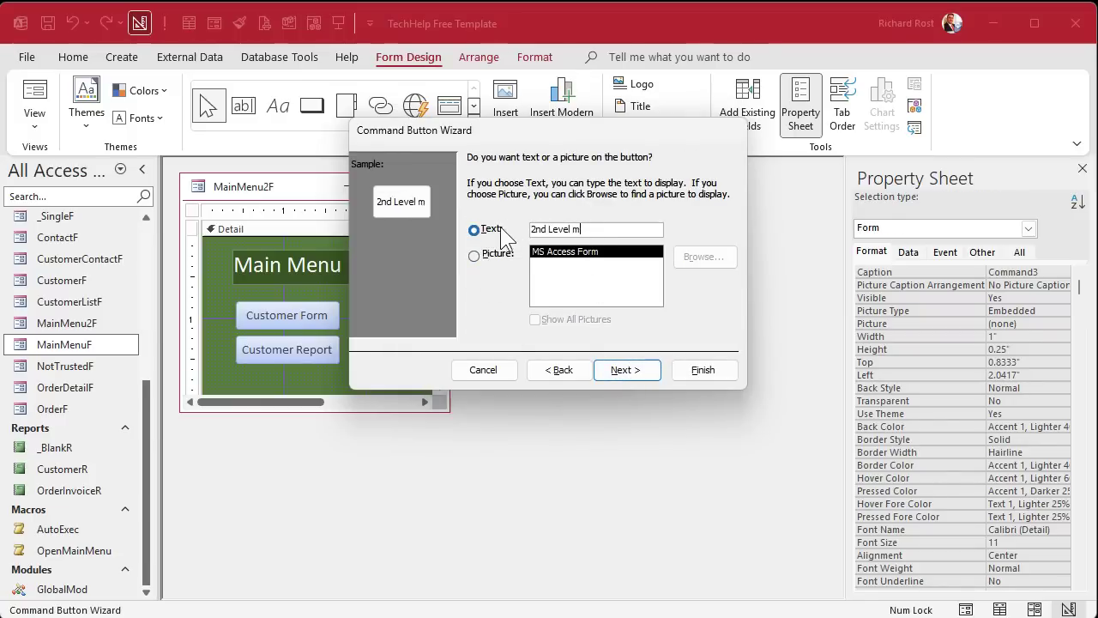
pyautogui.press('BackSpace')
pyautogui.press('BackSpace')
pyautogui.press('BackSpace')
pyautogui.press('BackSpace')
pyautogui.write('Menu')
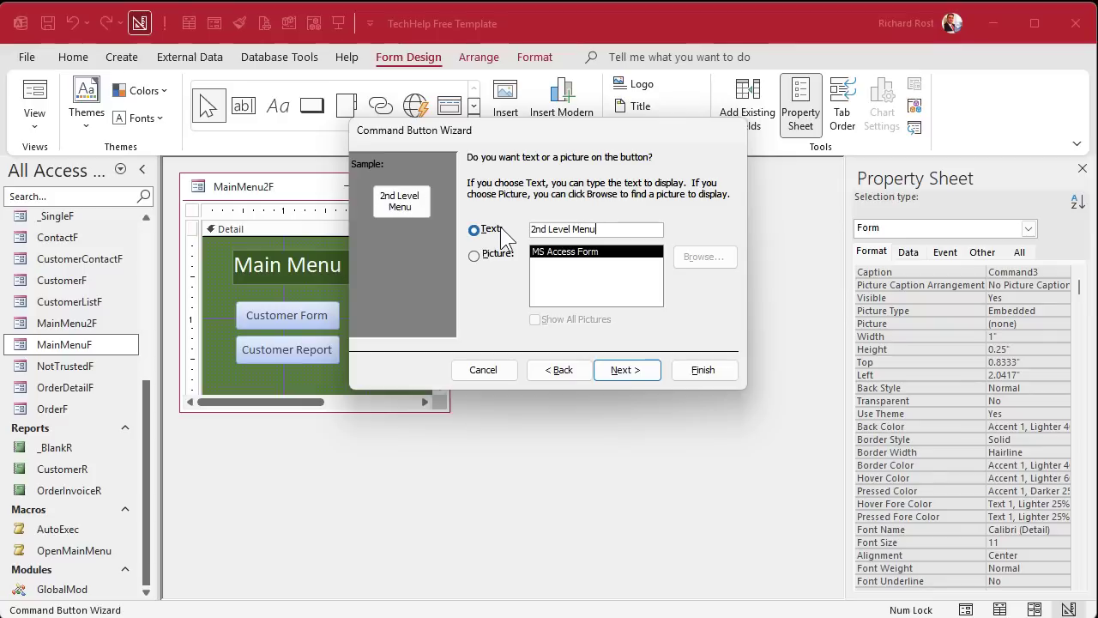
pyautogui.click(624, 370)
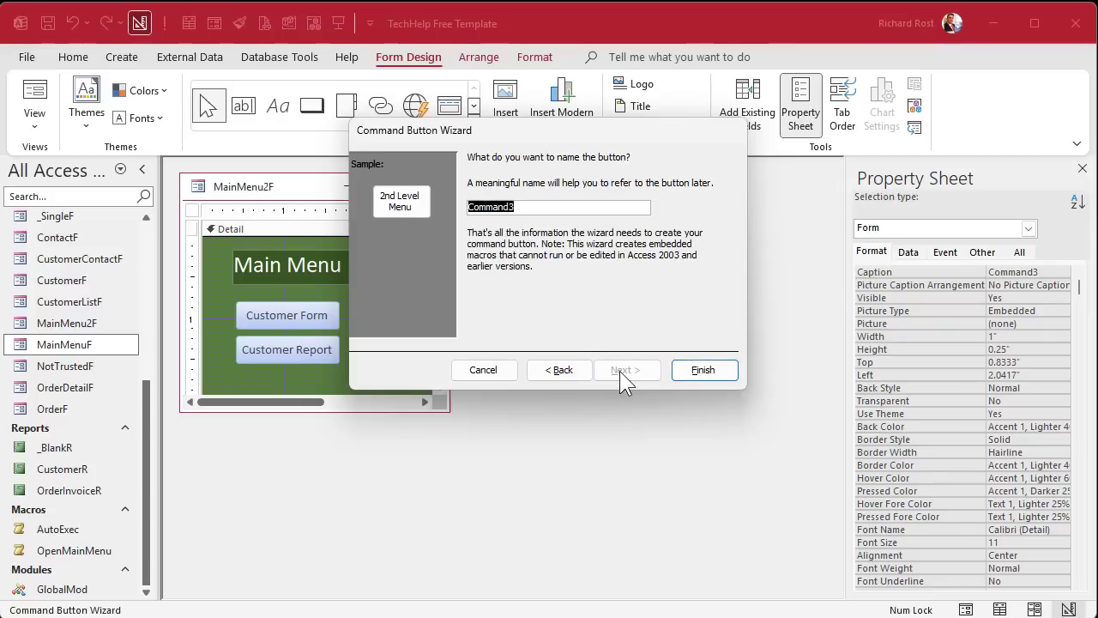
pyautogui.write('Menu2Btn')
pyautogui.press('Return')
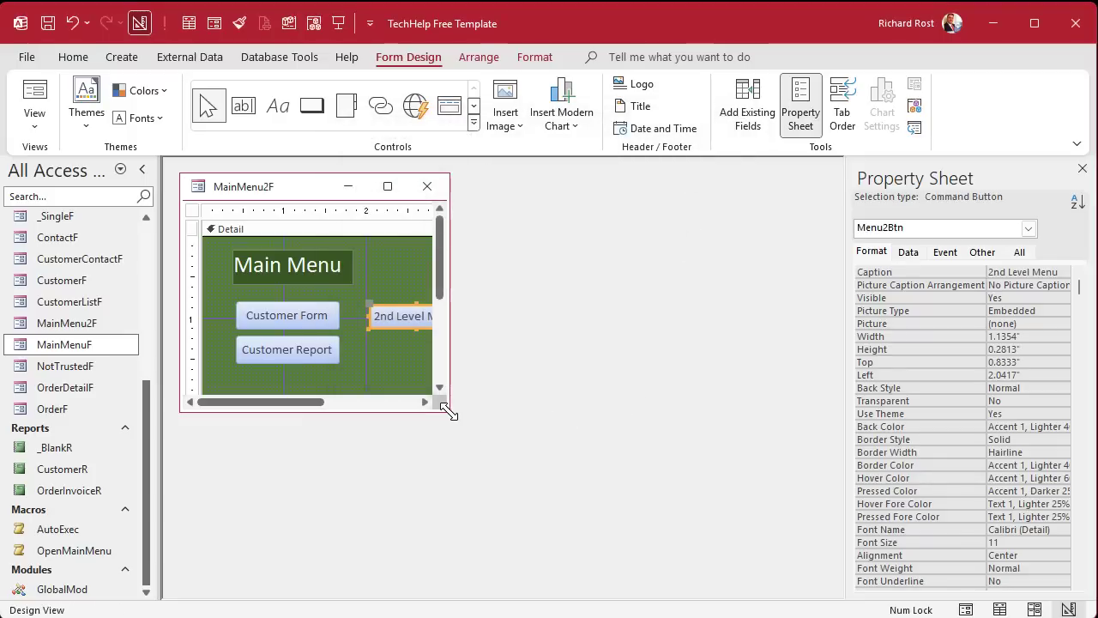
# Move the 2nd Level Menu button below Customer Report, about 2 inches down, and narrow the form area to about 2.1 inches.
pyautogui.moveTo(442, 400); pyautogui.dragTo(642, 538)
pyautogui.click(392, 360)
pyautogui.moveTo(411, 322); pyautogui.dragTo(289, 417)
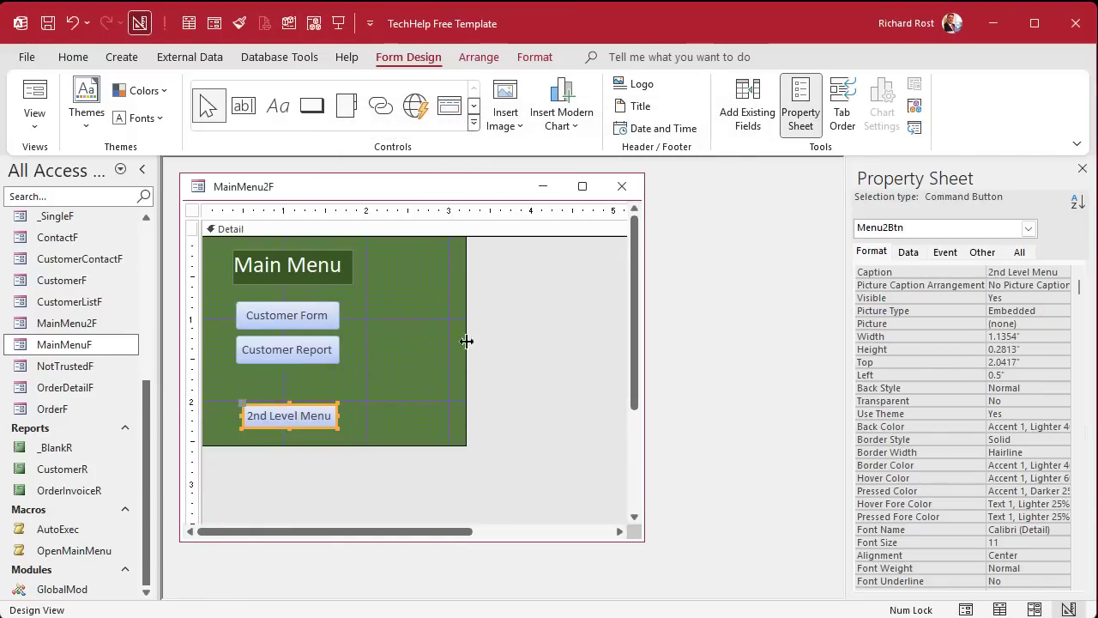
pyautogui.moveTo(466, 341); pyautogui.dragTo(374, 346)
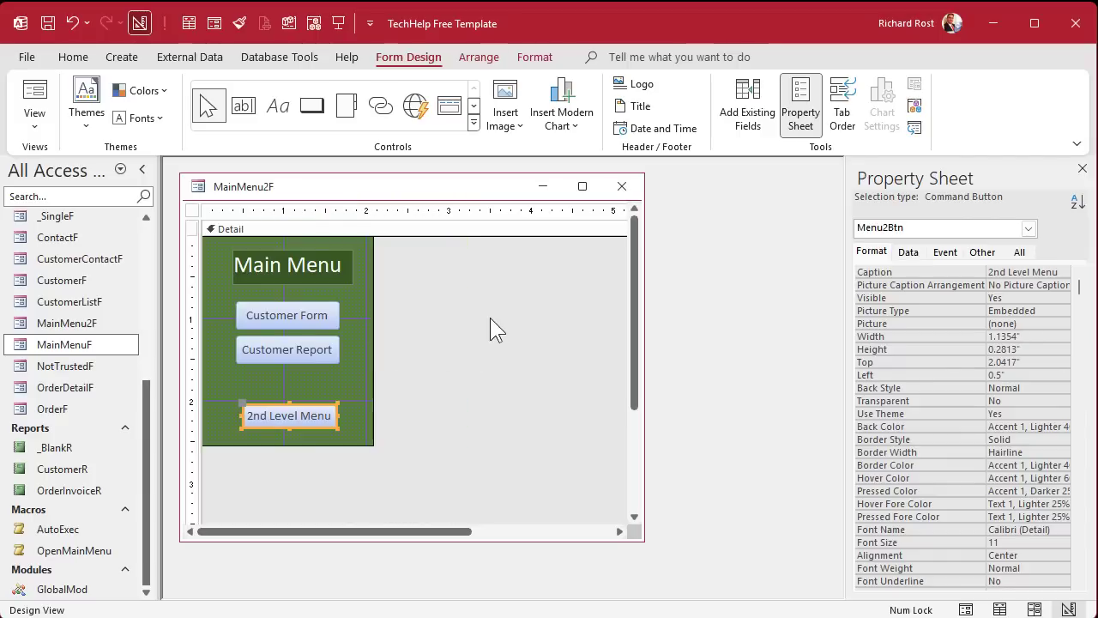
# Close and reopen MainMenu2F, test its 2nd Level Menu button, place the opened menu beside it, and close that menu.
pyautogui.click(622, 186)
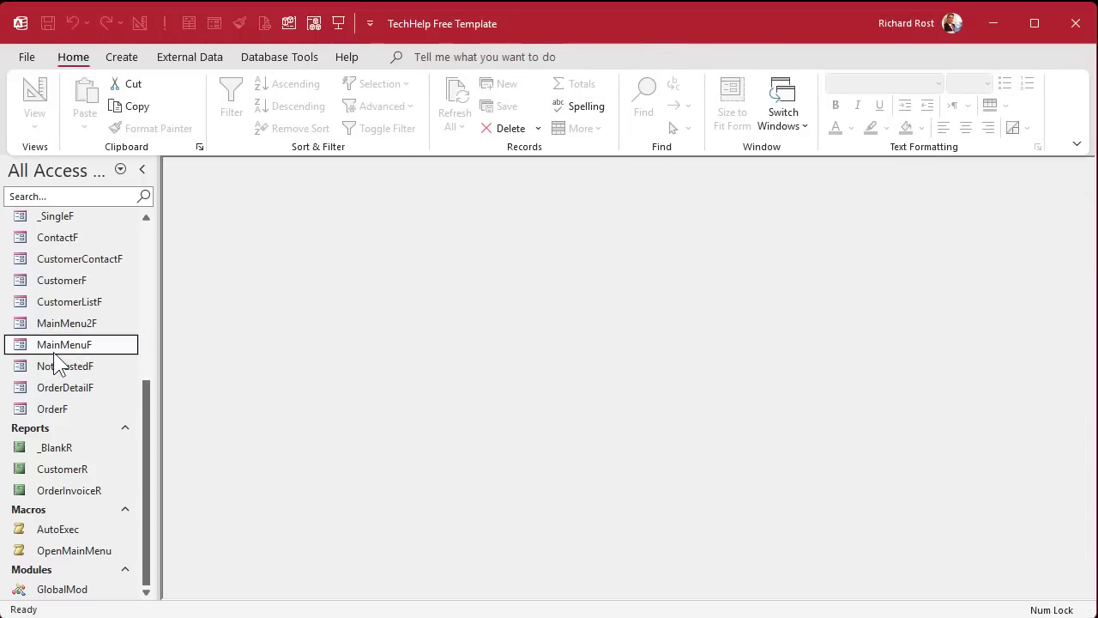
pyautogui.doubleClick(58, 323)
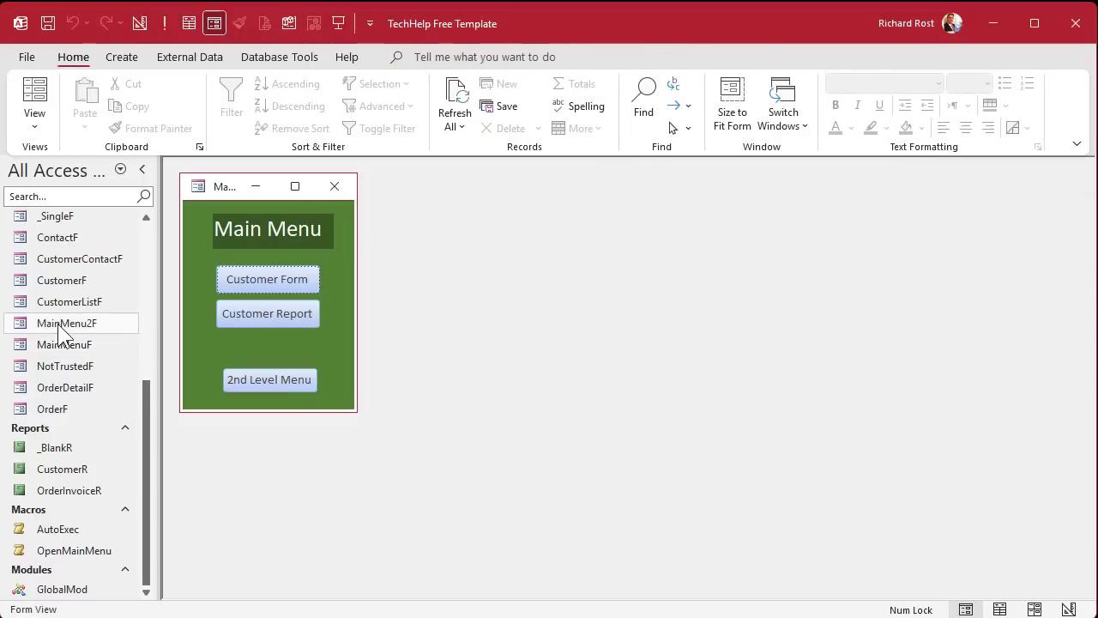
pyautogui.click(286, 385)
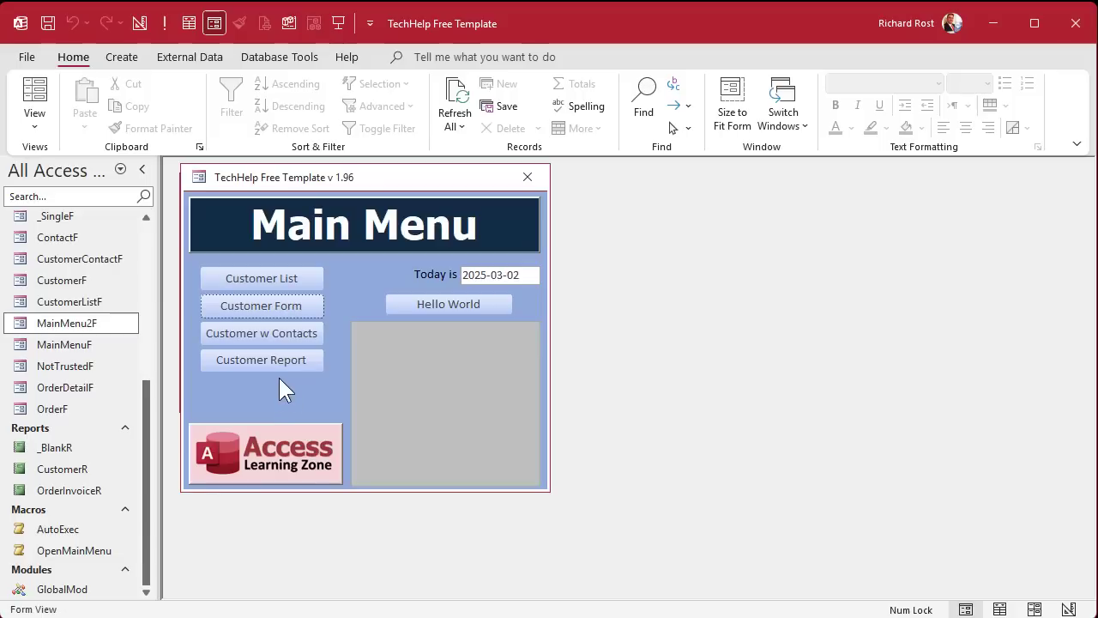
pyautogui.moveTo(321, 185); pyautogui.dragTo(504, 194)
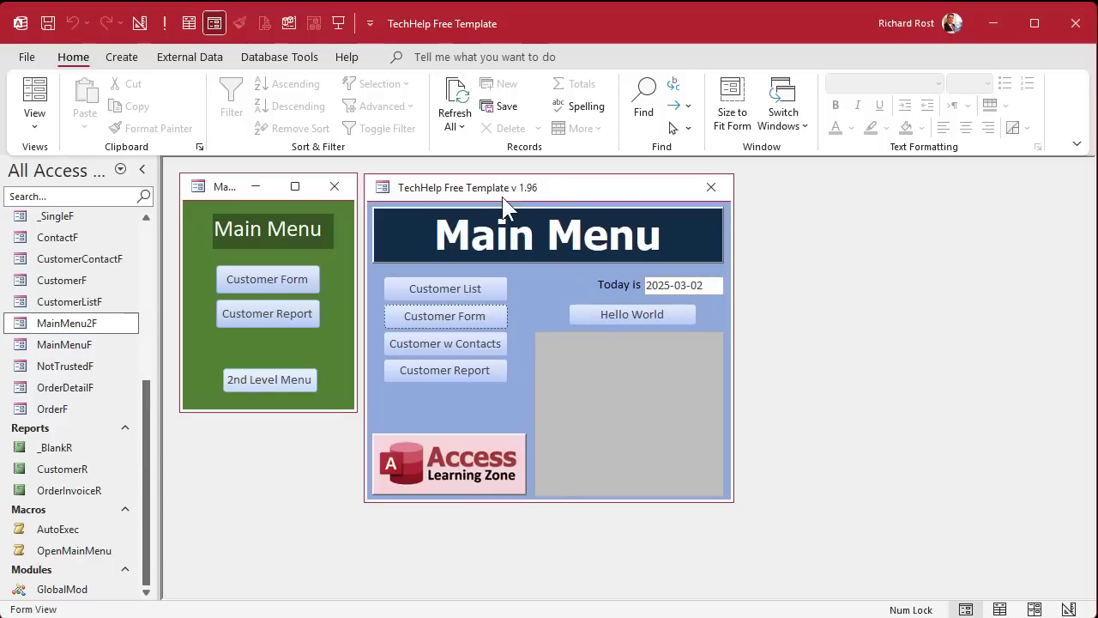
pyautogui.click(711, 187)
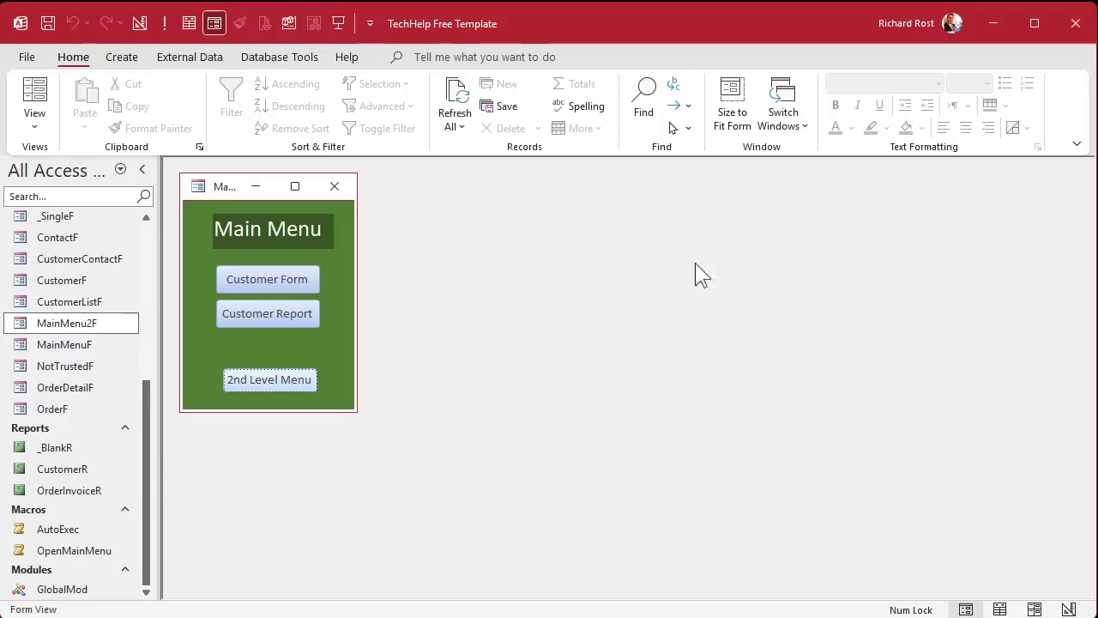
# Open the second-level menu again, open and close the customer form from it, and close the second-level menu.
pyautogui.click(271, 383)
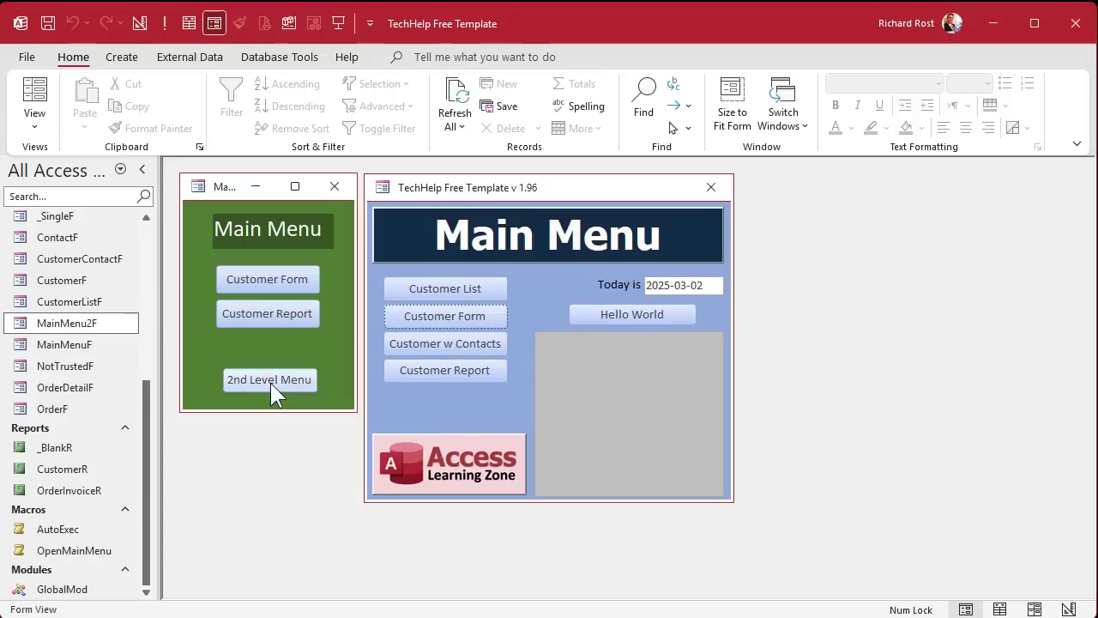
pyautogui.click(466, 315)
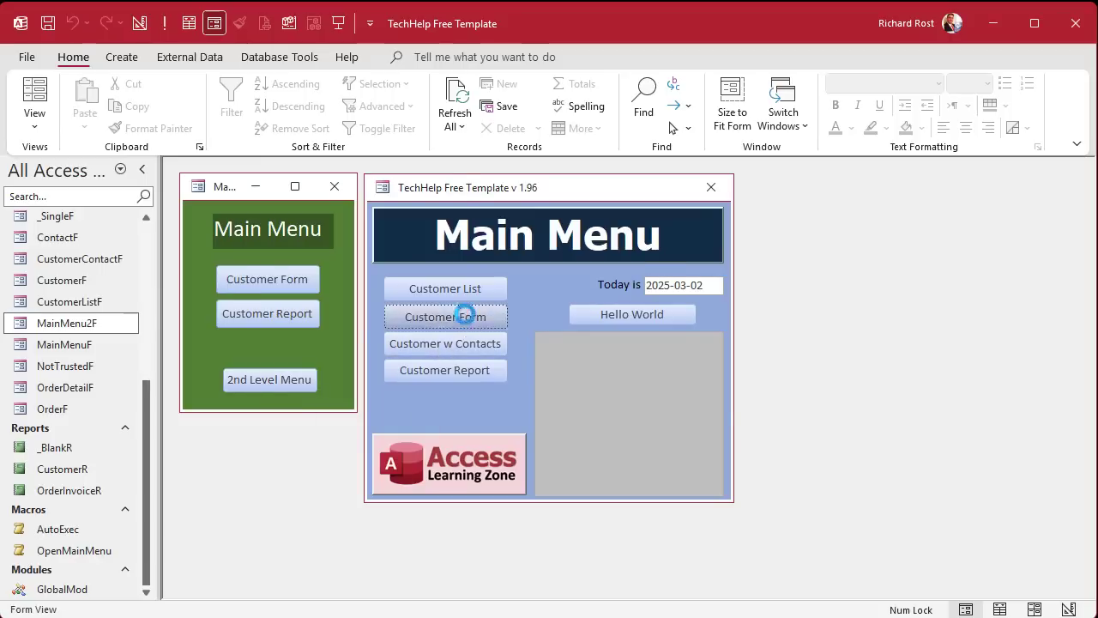
pyautogui.click(769, 199)
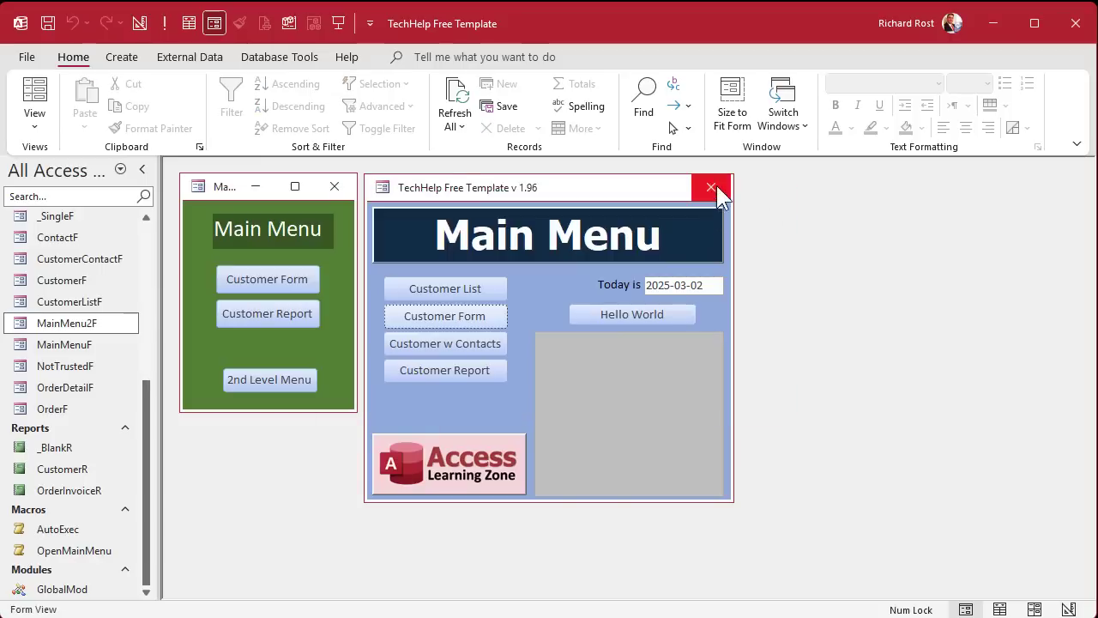
pyautogui.click(712, 186)
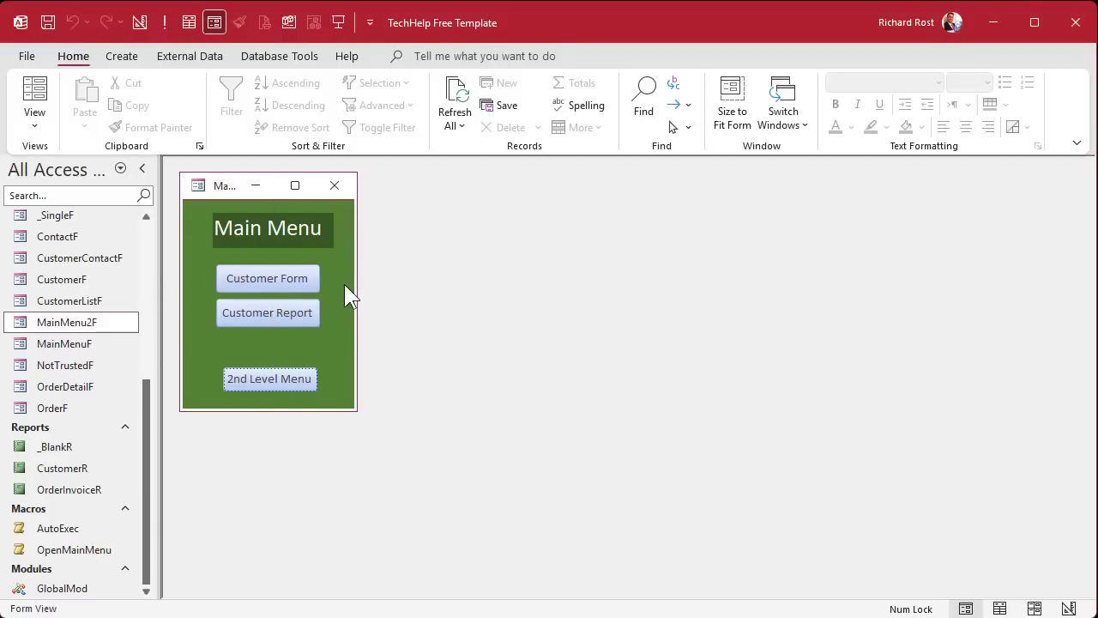
pyautogui.rightClick(348, 250)
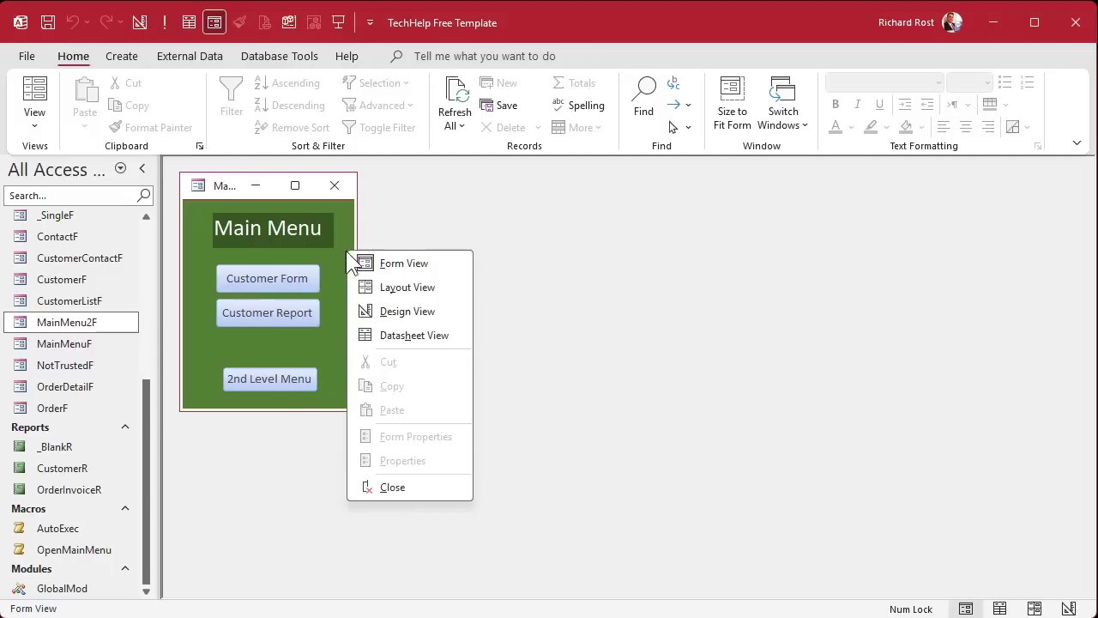
pyautogui.click(603, 367)
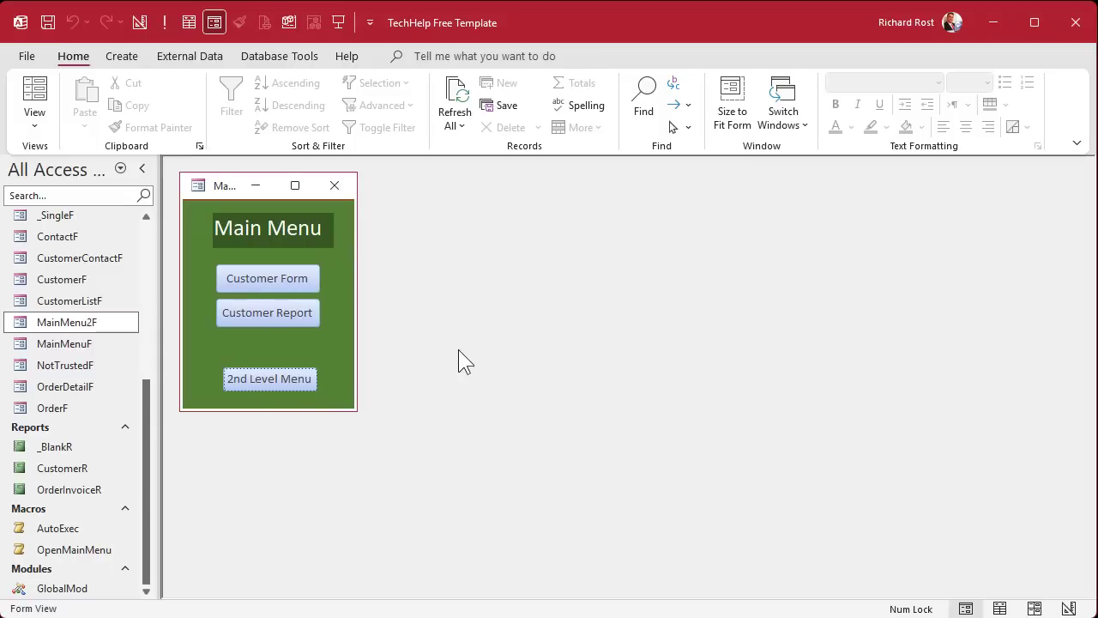
# Close MainMenu2F, open MainMenuF in Design View, and delete its four customer buttons above the logo.
pyautogui.click(343, 180)
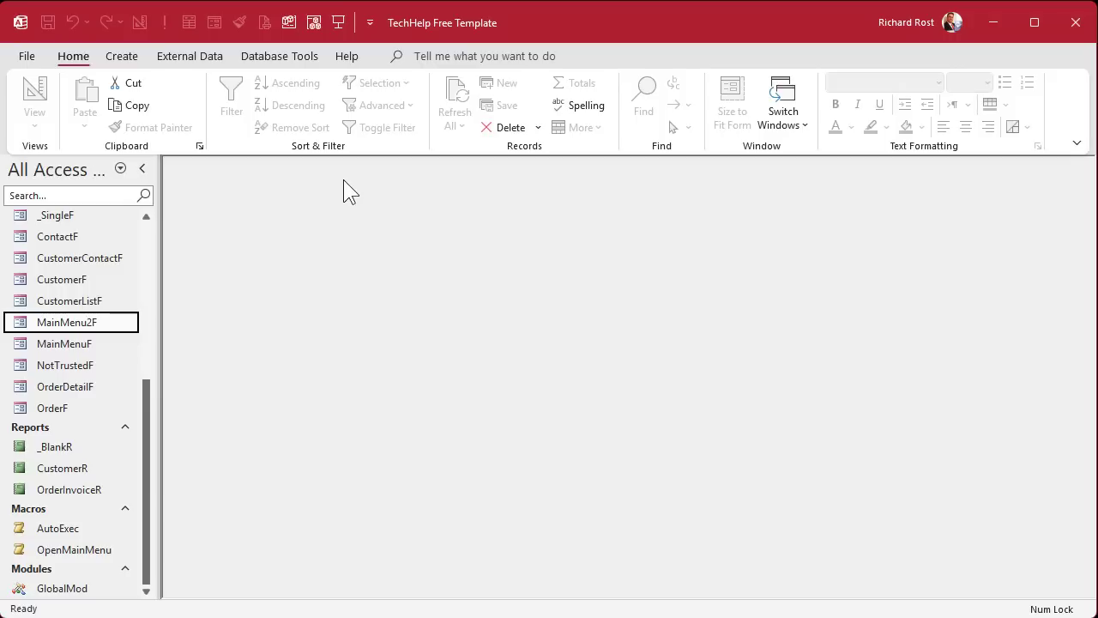
pyautogui.doubleClick(77, 344)
pyautogui.moveTo(590, 192); pyautogui.dragTo(413, 197)
pyautogui.rightClick(413, 197)
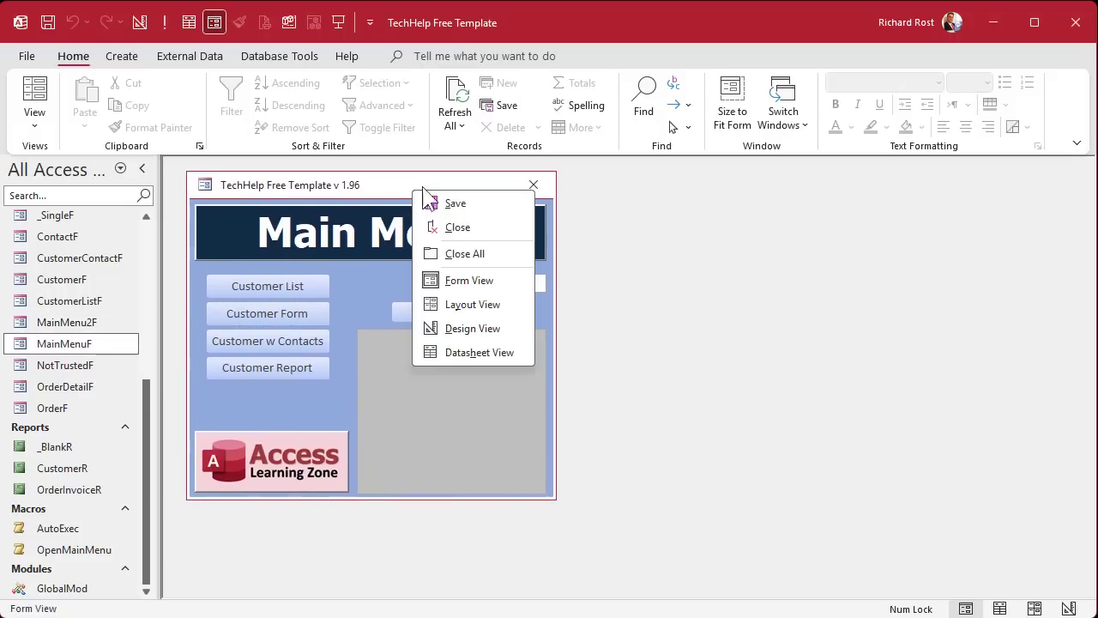
pyautogui.click(463, 327)
pyautogui.moveTo(356, 330); pyautogui.dragTo(294, 428)
pyautogui.press('Delete')
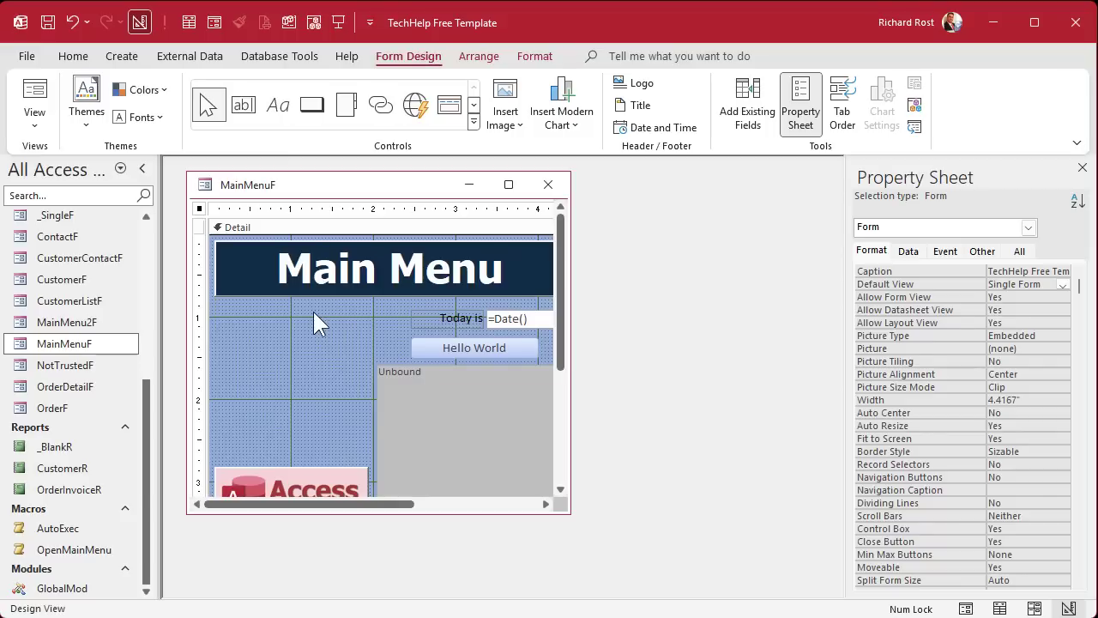
# Create a new blank table in Design View.
pyautogui.click(146, 227)
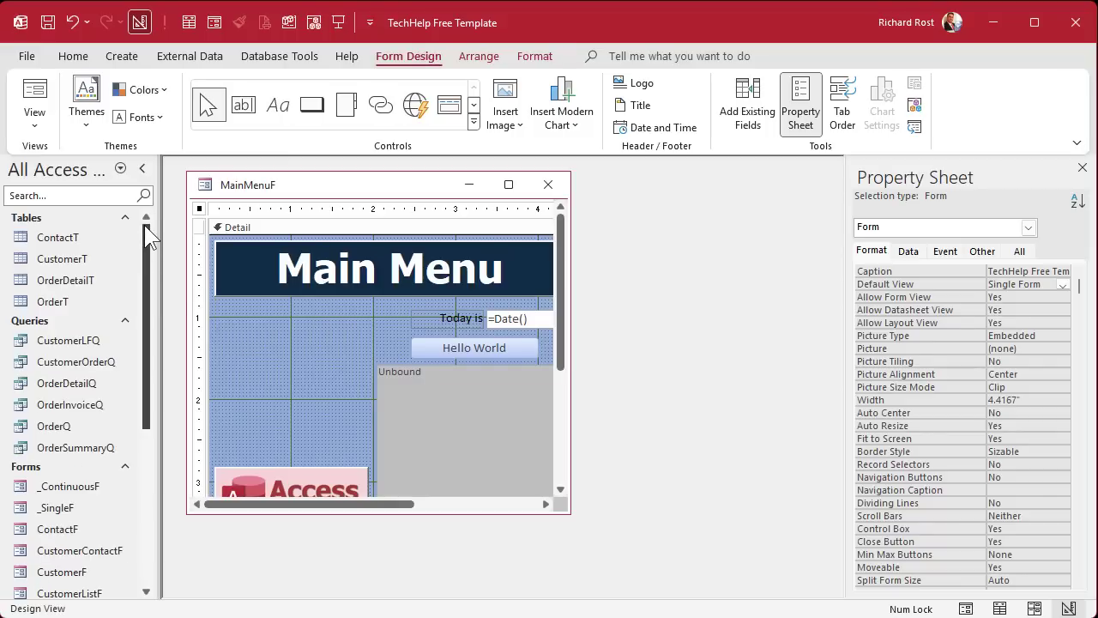
pyautogui.click(122, 56)
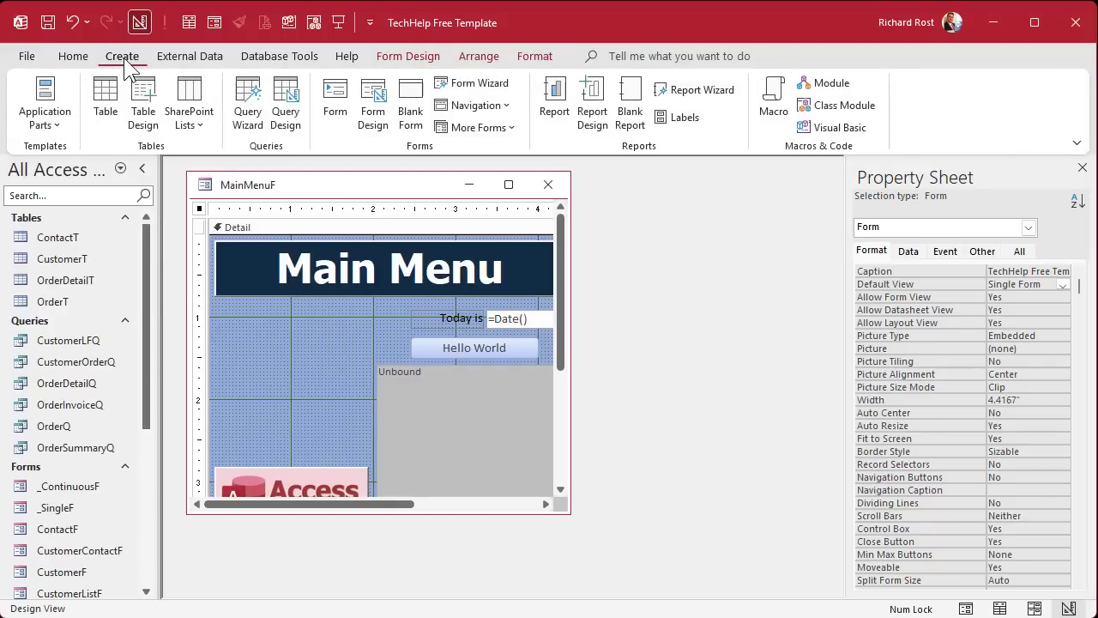
pyautogui.click(143, 89)
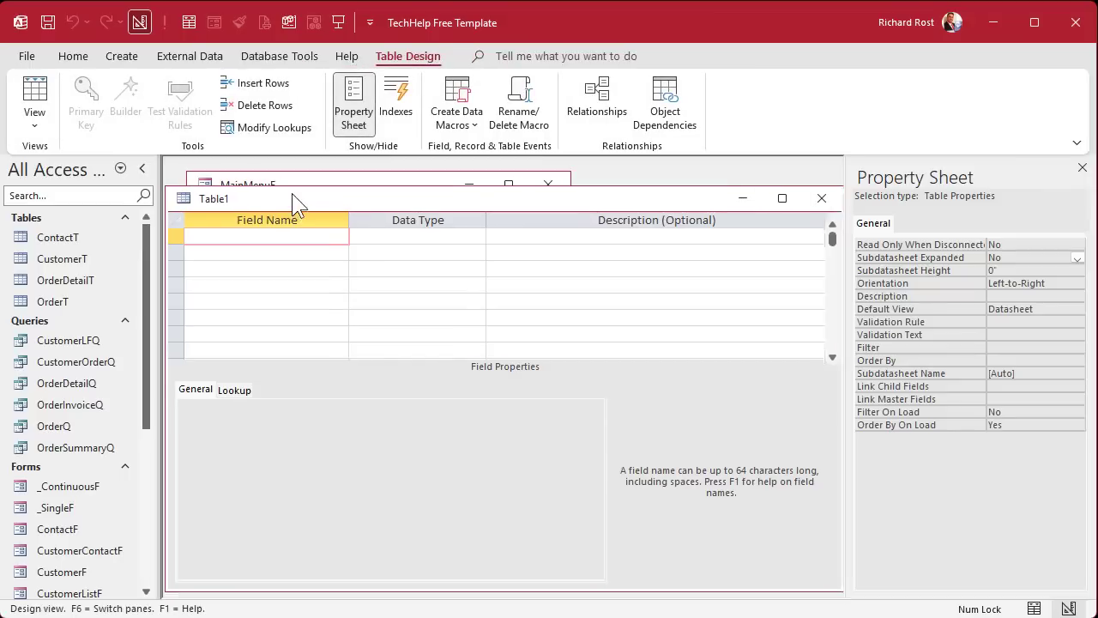
# Define the table's first field as MenuID with the AutoNumber data type.
pyautogui.write('Men')
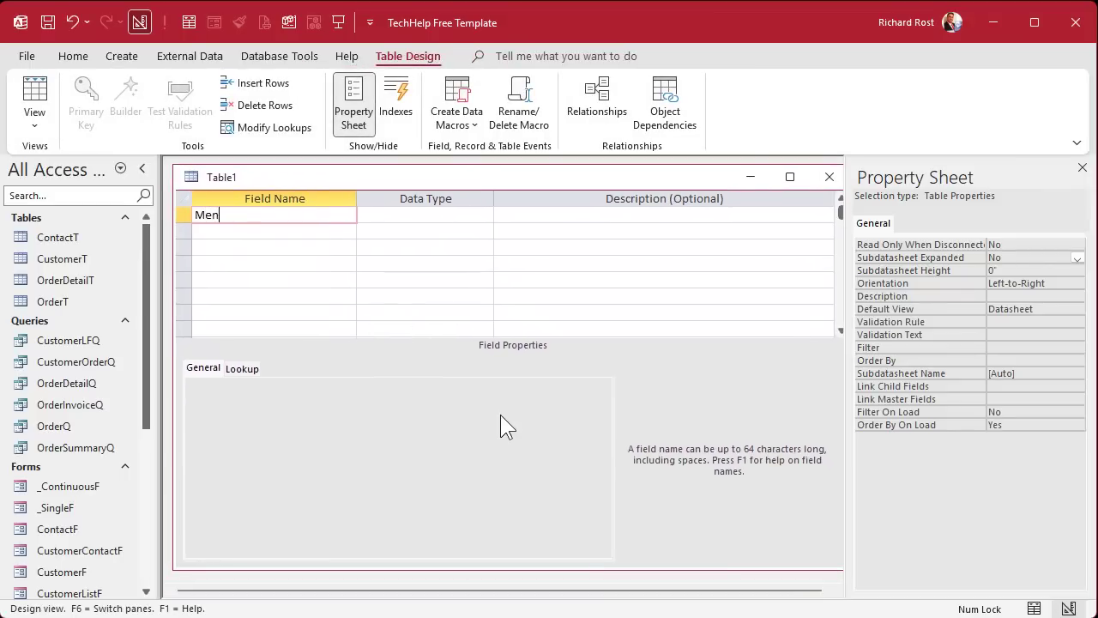
pyautogui.write('uT')
pyautogui.press('Tab')
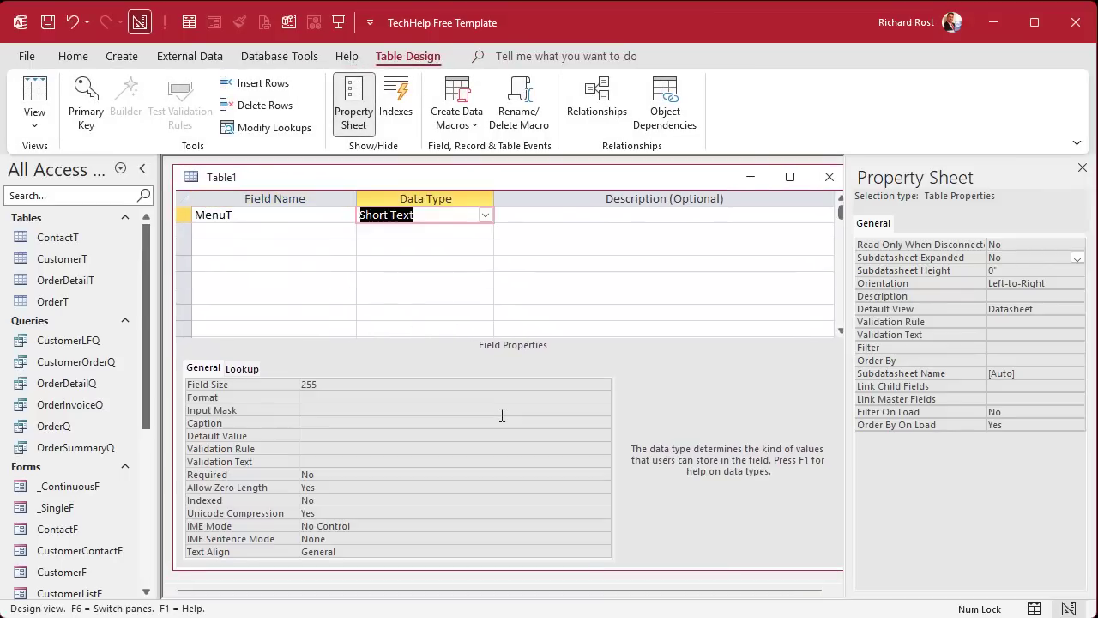
pyautogui.write('a')
pyautogui.press('Tab')
pyautogui.hotkey('shift', 'Tab')
pyautogui.hotkey('shift', 'Tab')
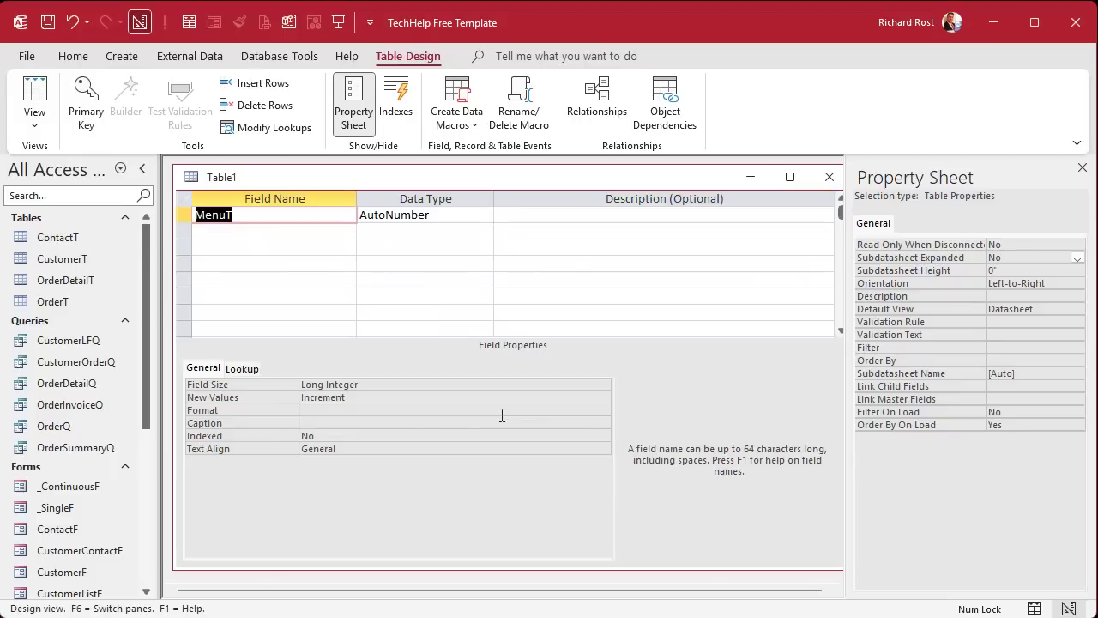
pyautogui.press('F2')
pyautogui.press('BackSpace')
pyautogui.write('ID')
pyautogui.press('Tab')
pyautogui.press('Tab')
pyautogui.press('Tab')
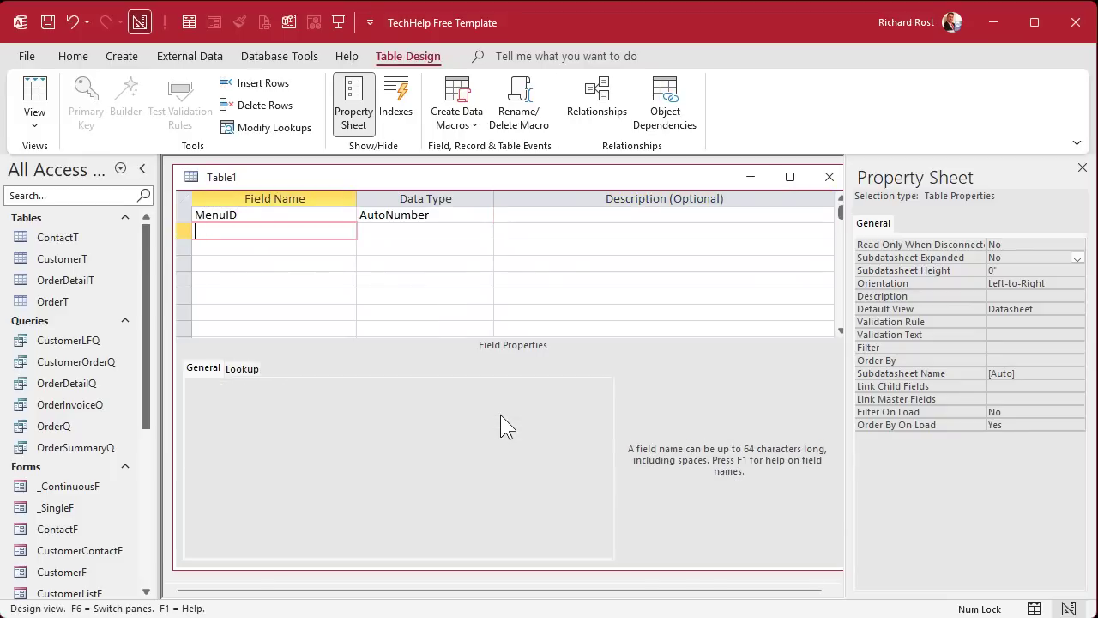
# Add Description and ObjectName fields below MenuID, both with the Short Text data type.
pyautogui.write('Description')
pyautogui.press('Tab')
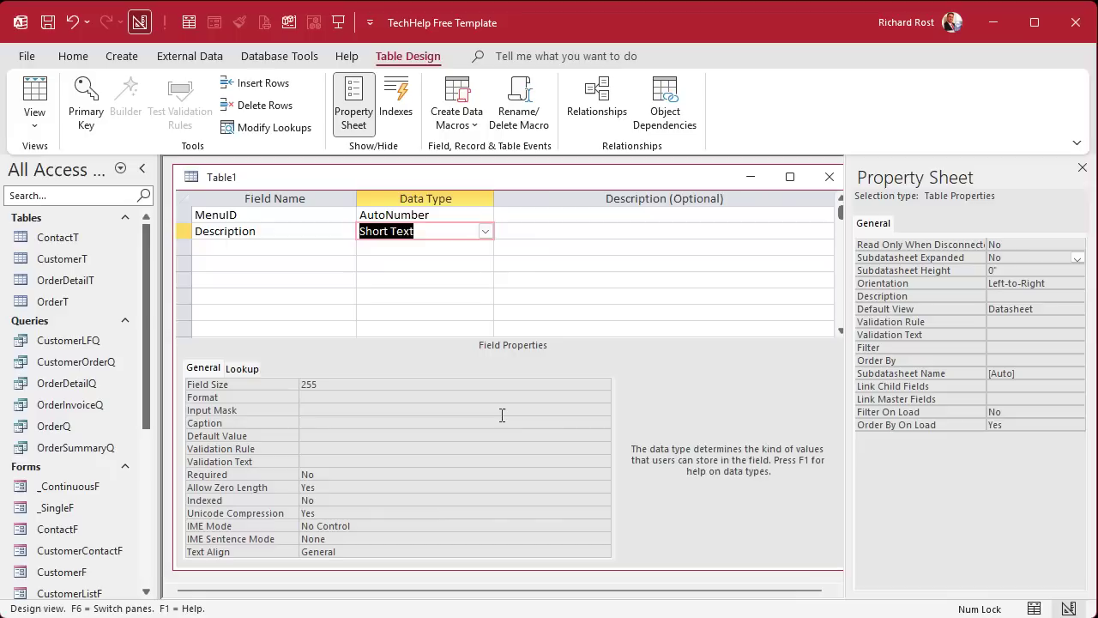
pyautogui.press('Tab')
pyautogui.press('Tab')
pyautogui.write('ObjectName')
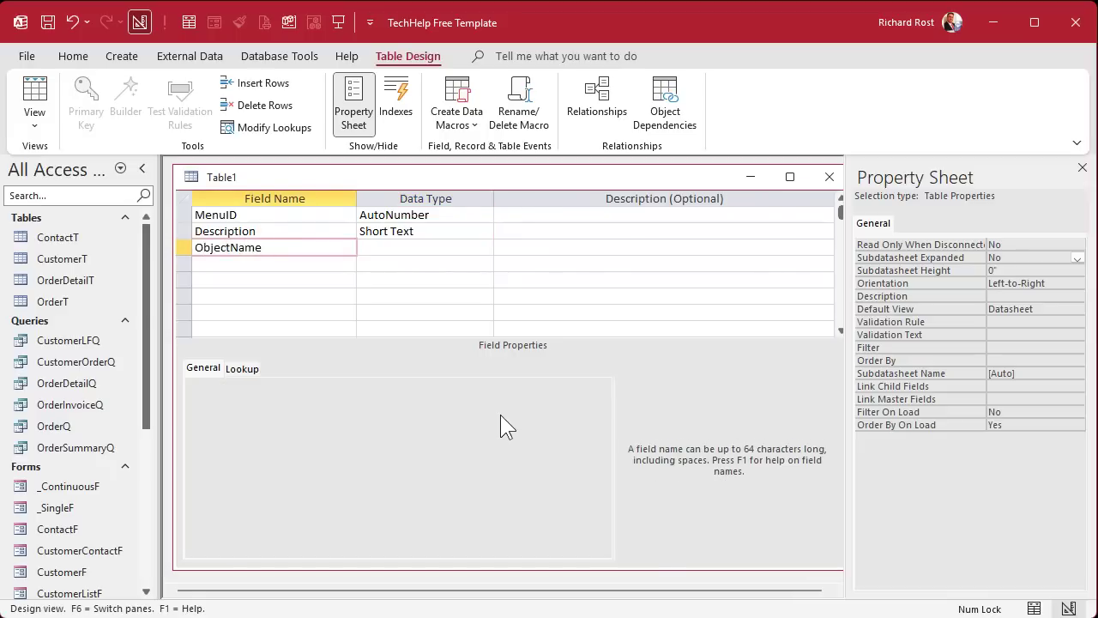
pyautogui.press('Tab')
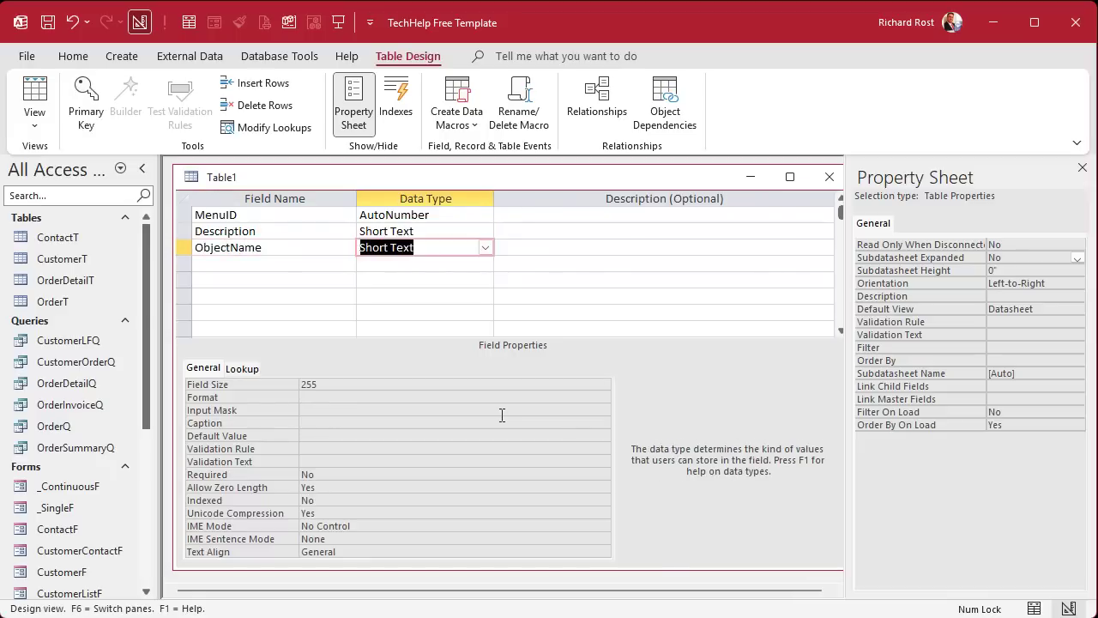
pyautogui.press('Tab')
pyautogui.press('Tab')
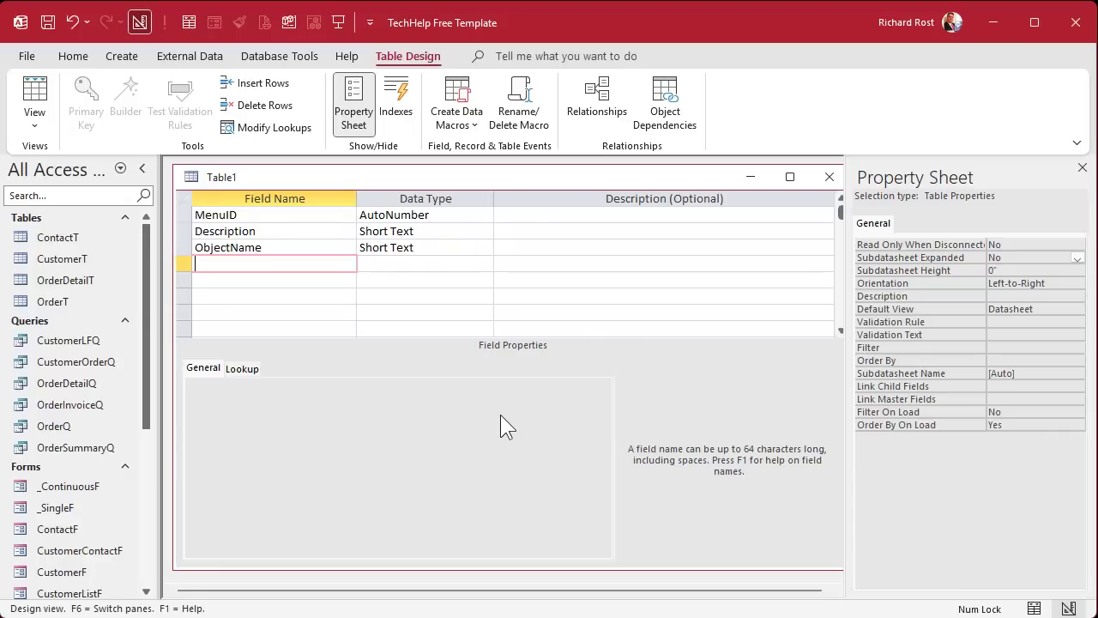
# Add a SortOrder field with the Number data type below ObjectName.
pyautogui.write('SortOrder')
pyautogui.press('Tab')
pyautogui.write('n')
pyautogui.press('Tab')
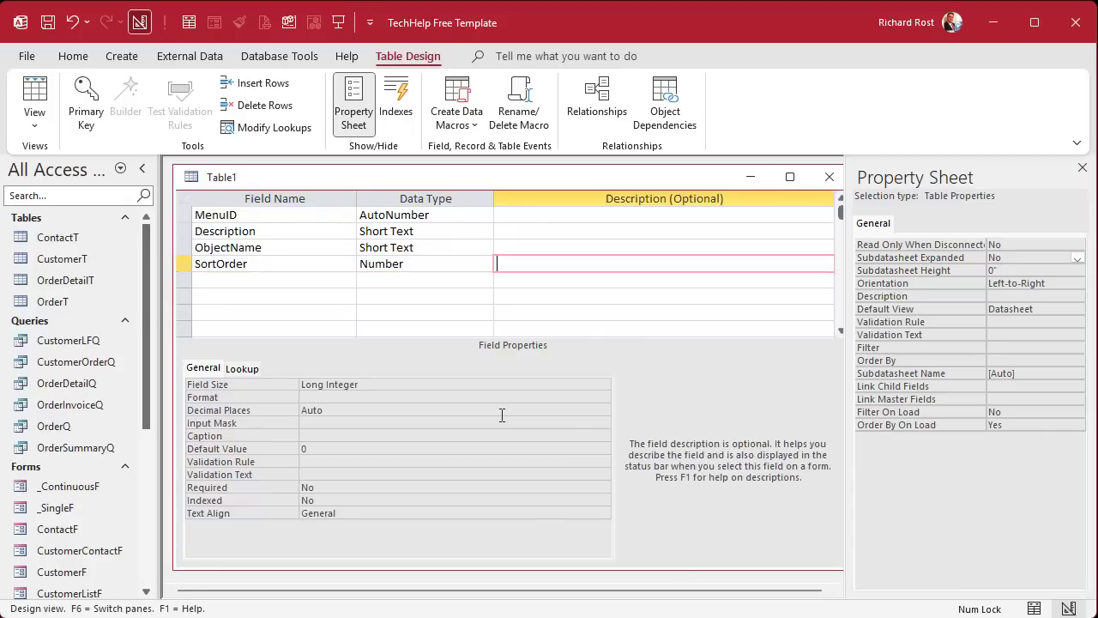
pyautogui.press('Tab')
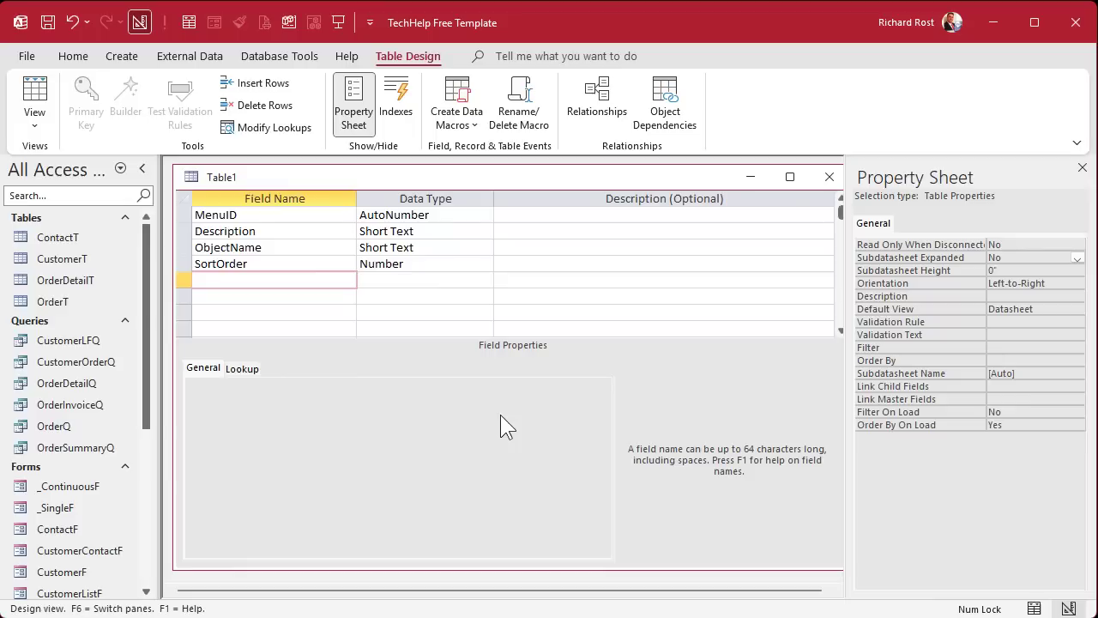
# Save the table as MenuT and accept the creation of a primary key.
pyautogui.hotkey('ctrl', 's')
pyautogui.write('MenuT')
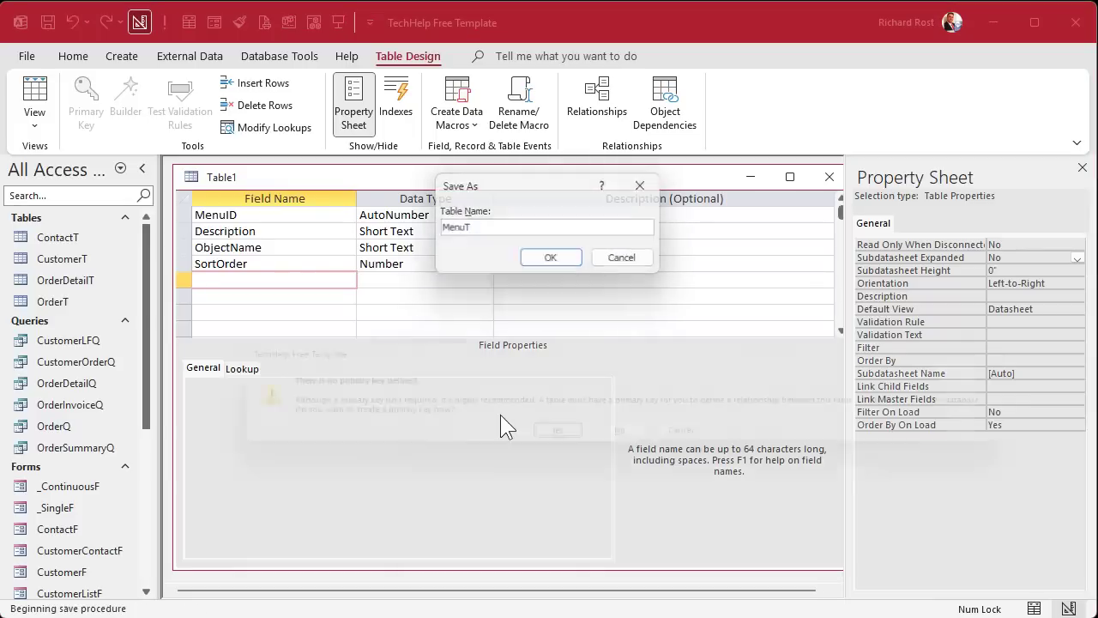
pyautogui.press('Return')
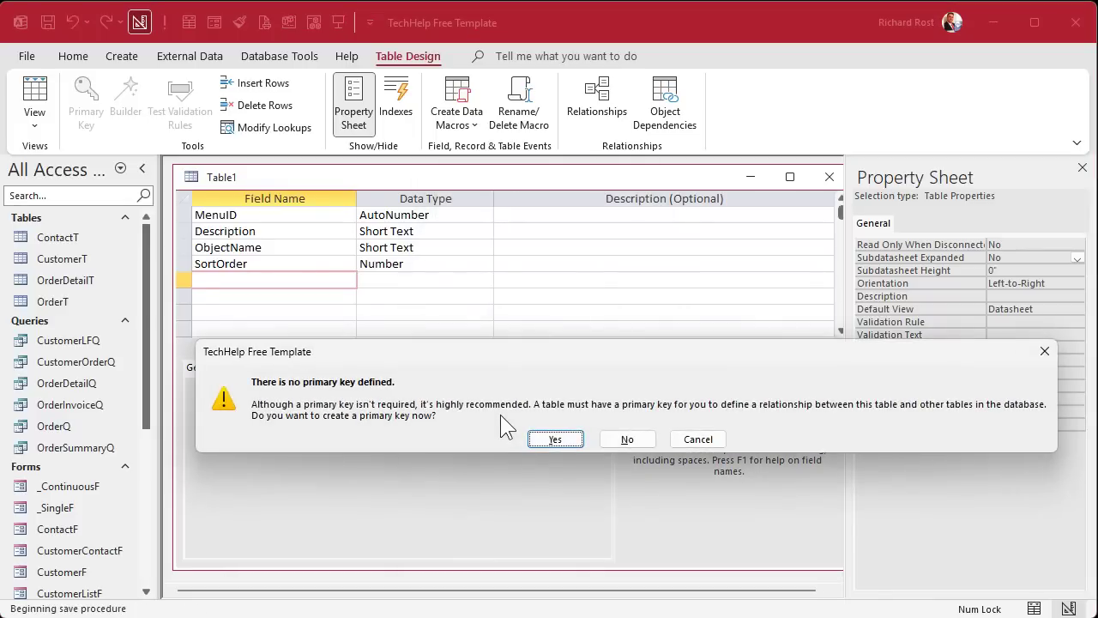
pyautogui.press('Return')
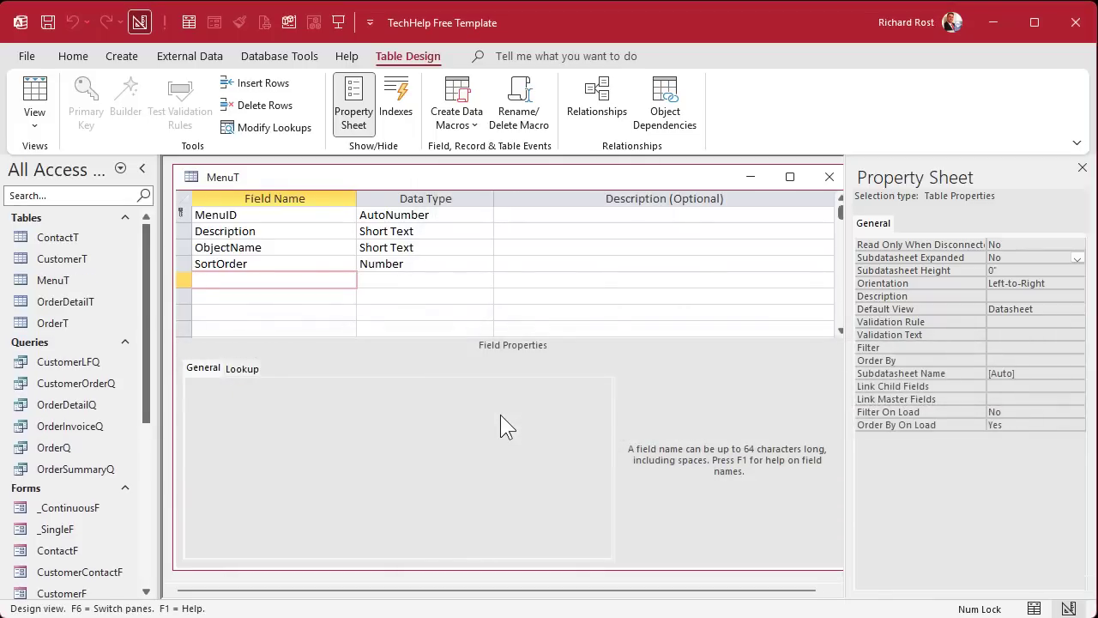
# Switch MenuT to Datasheet View and widen the Description and ObjectName columns.
pyautogui.click(37, 88)
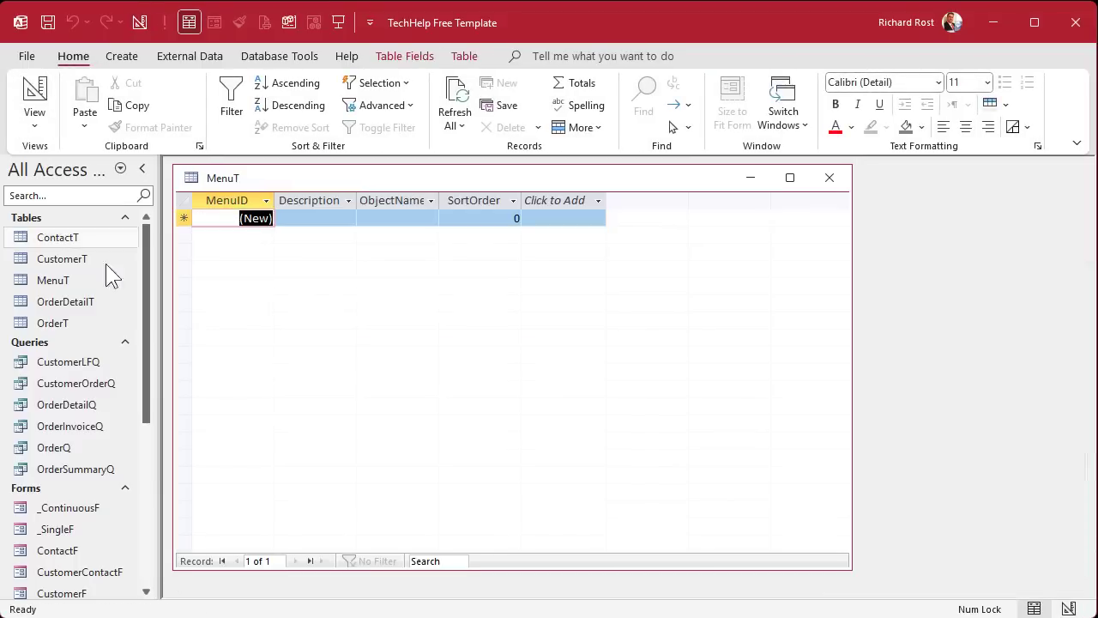
pyautogui.moveTo(359, 200); pyautogui.dragTo(410, 200)
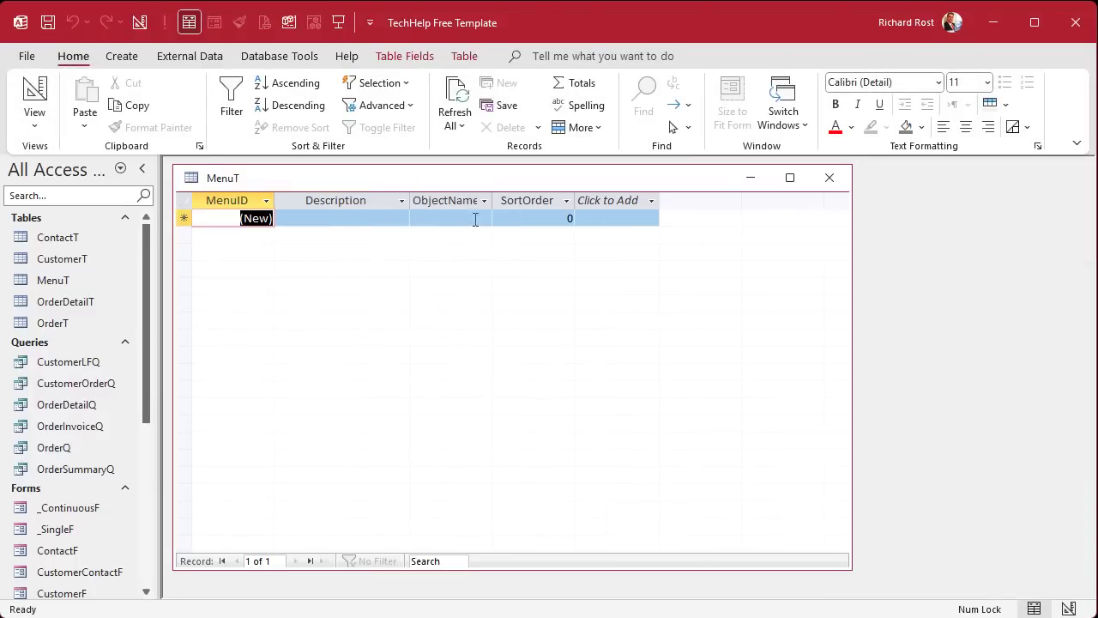
pyautogui.moveTo(495, 200); pyautogui.dragTo(535, 200)
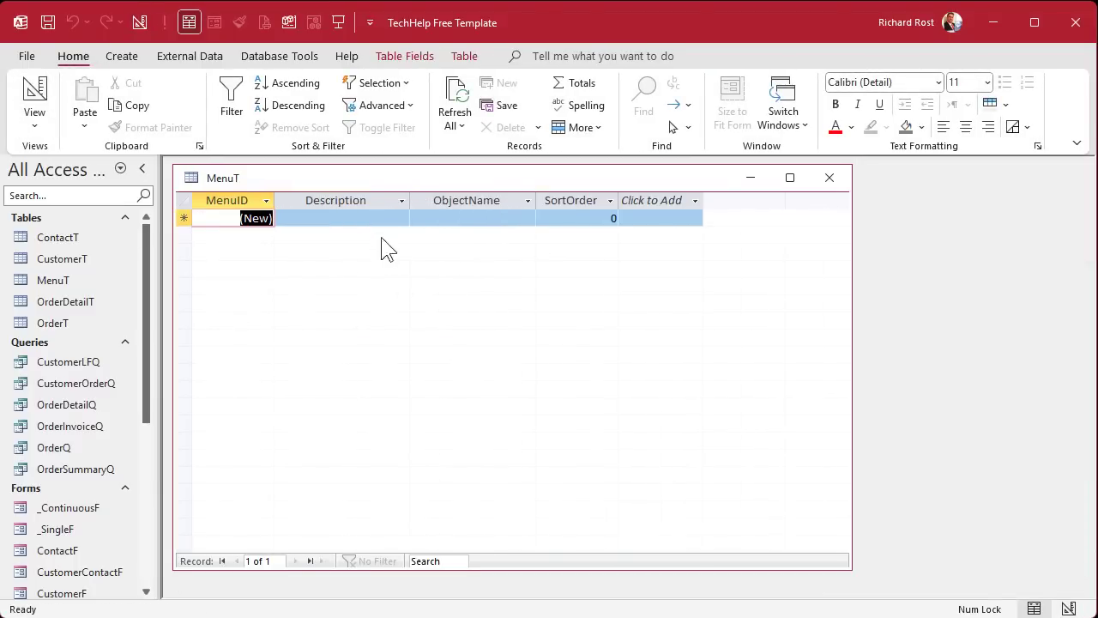
# Enter the records Customer List with object CustomerListF and sort order 1, and Customer Form with object CustomerF and sort order 2.
pyautogui.click(365, 216)
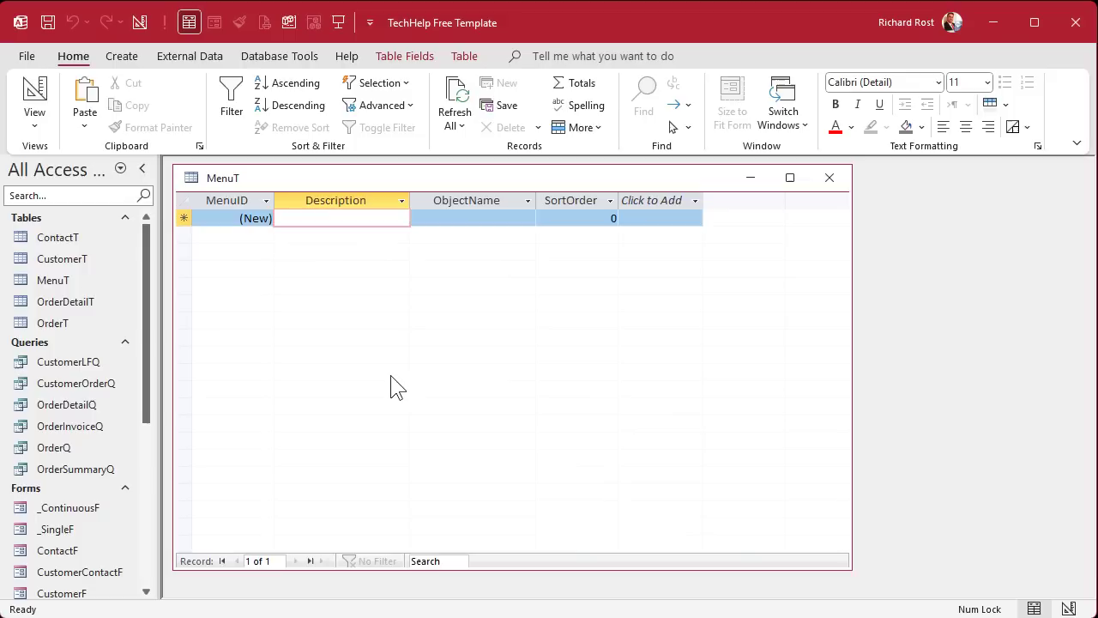
pyautogui.write('Customer L')
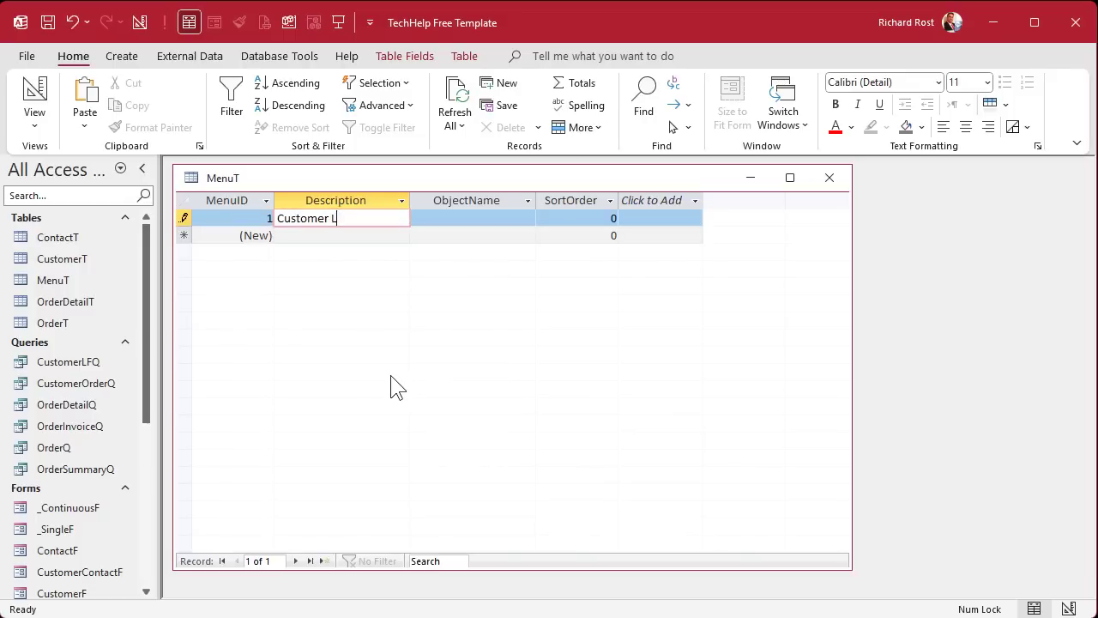
pyautogui.write('ist')
pyautogui.press('Tab')
pyautogui.write('CustomerList')
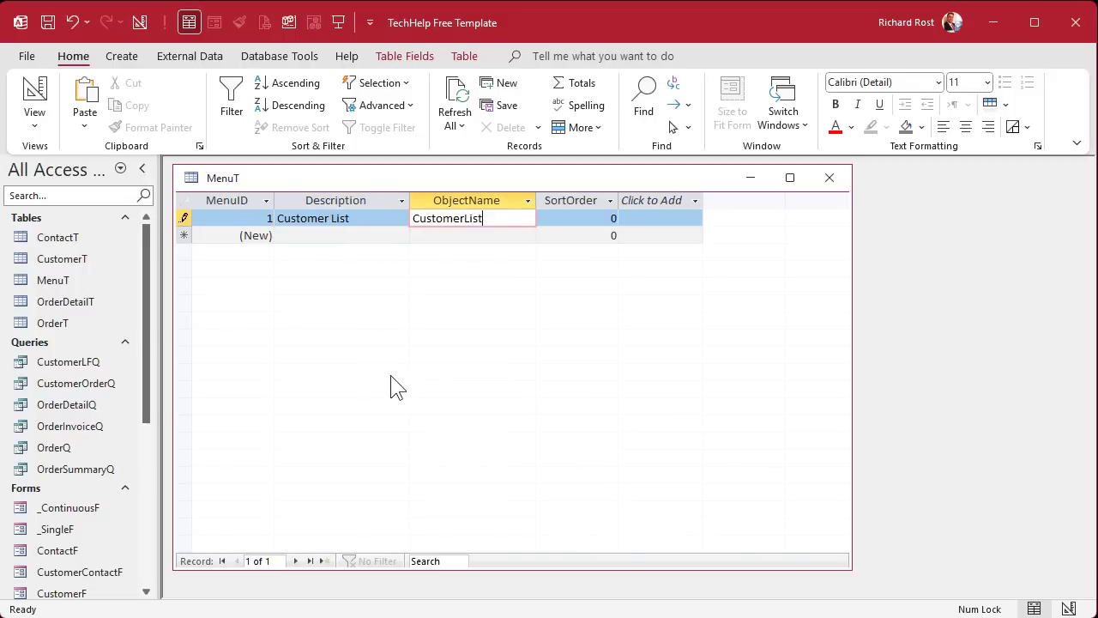
pyautogui.write('F')
pyautogui.press('Tab')
pyautogui.write('1')
pyautogui.press('Tab')
pyautogui.press('Tab')
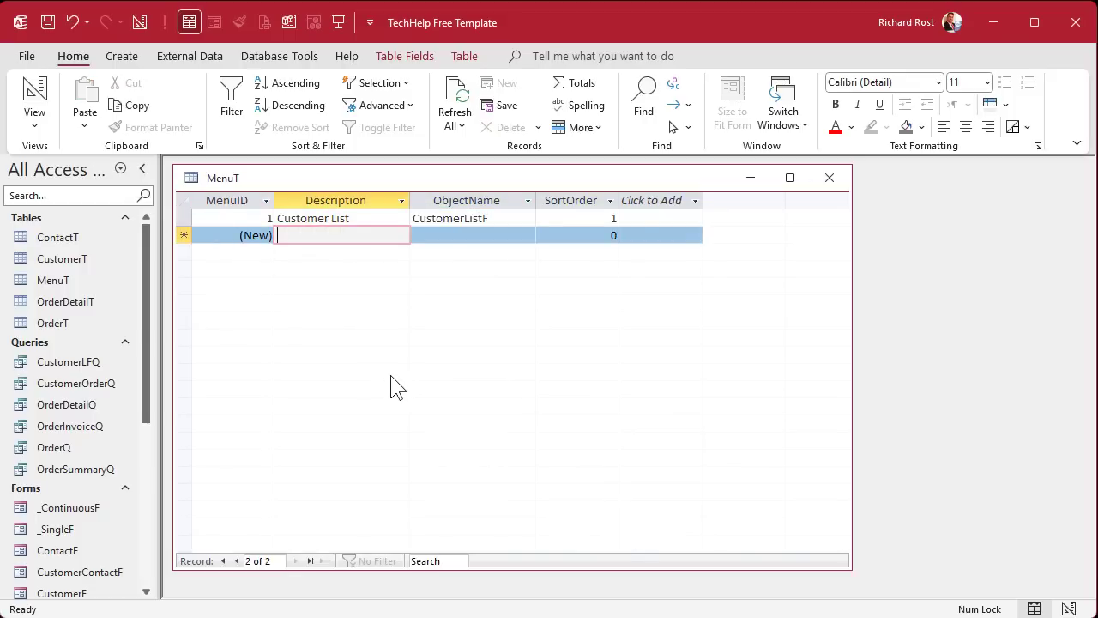
pyautogui.write('Customer Form')
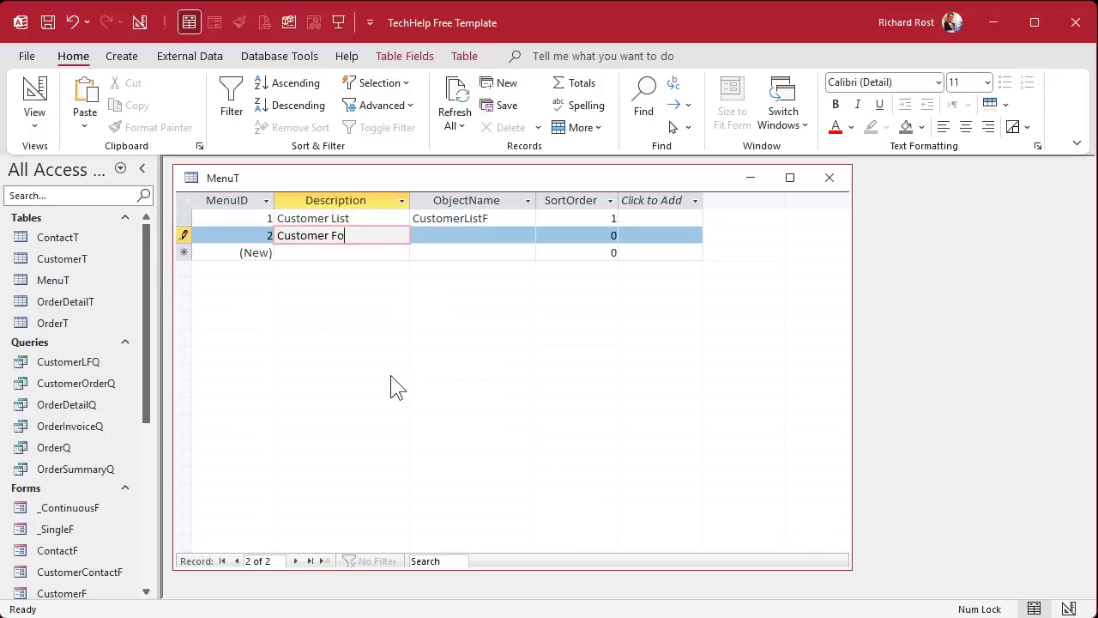
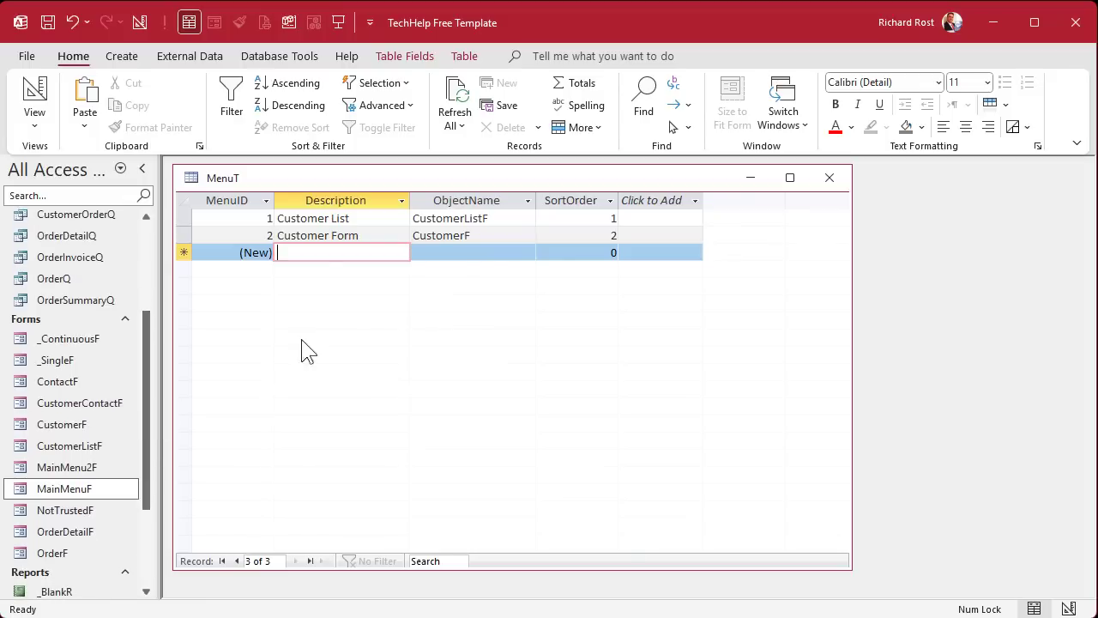
# Enter a third record described as Contact Form with object name ContactF and sort order 3.
pyautogui.write('ContactF')
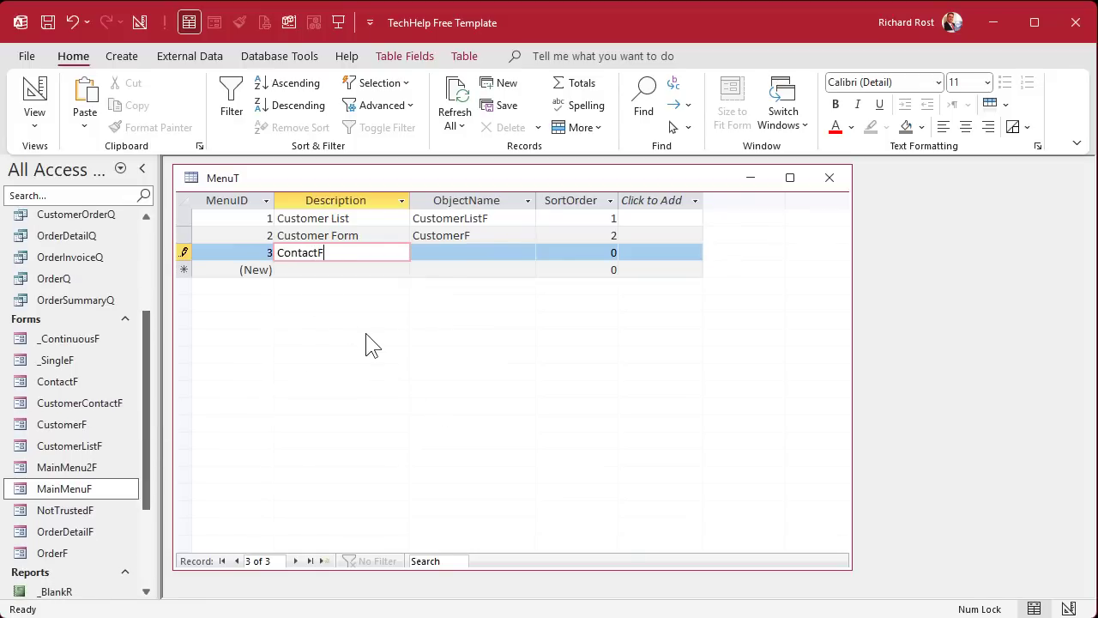
pyautogui.press('BackSpace')
pyautogui.write('Form')
pyautogui.press('Tab')
pyautogui.write('ContactF')
pyautogui.press('Tab')
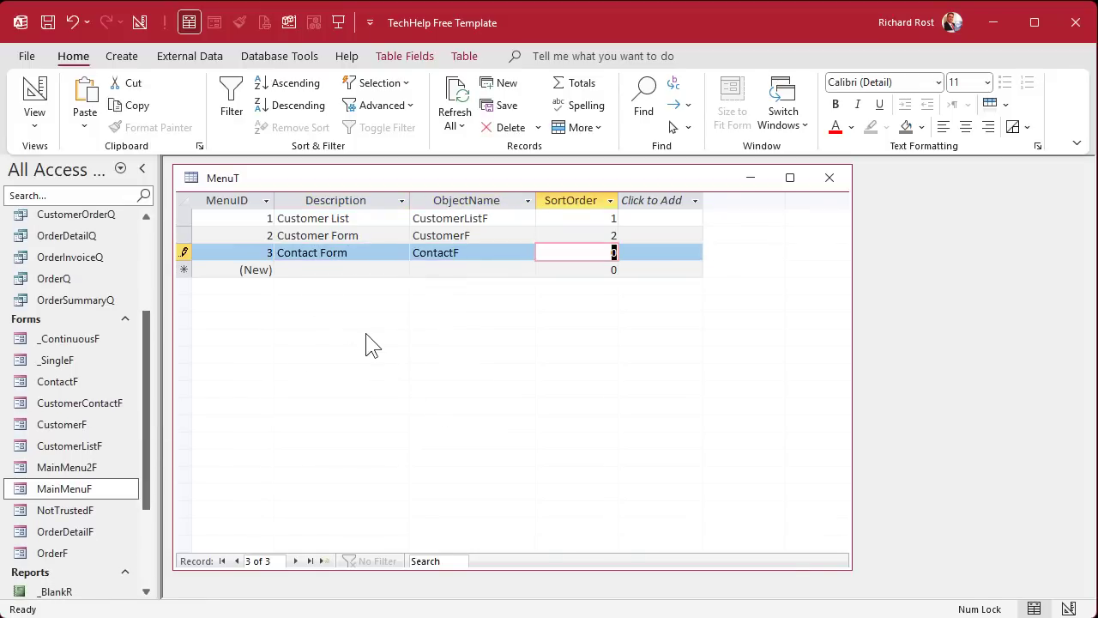
pyautogui.write('3')
pyautogui.press('Tab')
pyautogui.press('Tab')
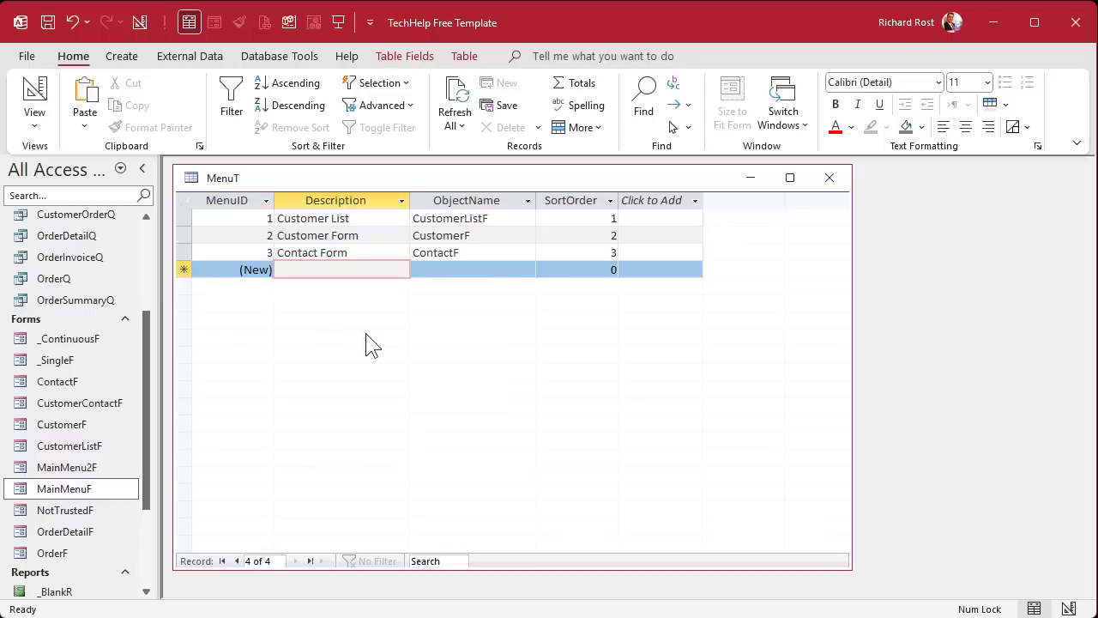
# Enter a fourth record described as Customers w Contacts with object name CustomerContactF and sort order 4.
pyautogui.write('Customers ')
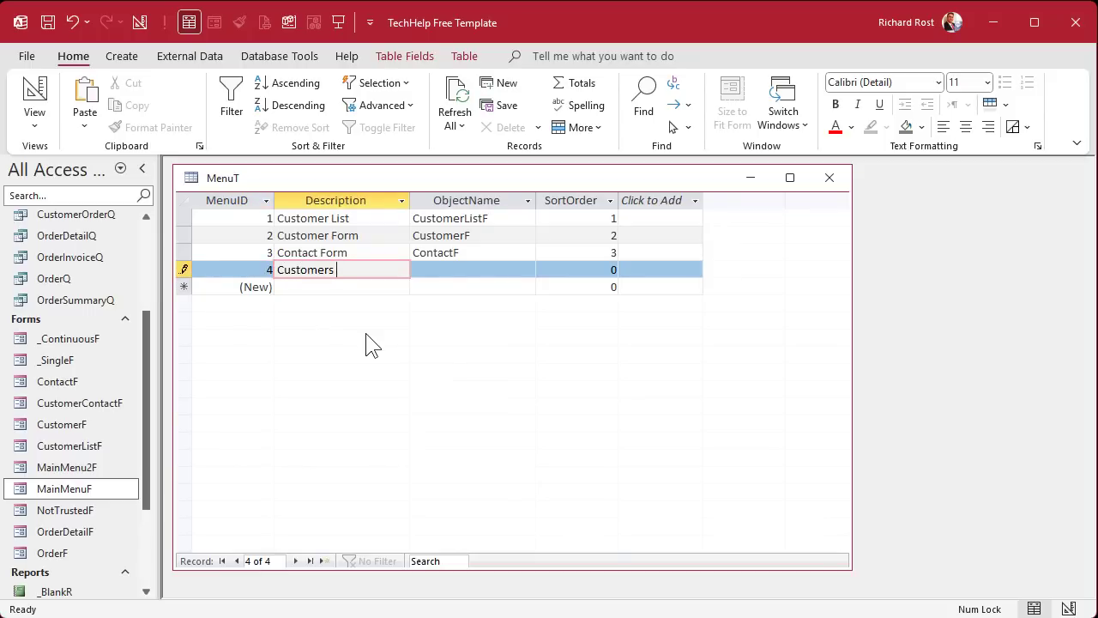
pyautogui.write('w Contacts')
pyautogui.press('Tab')
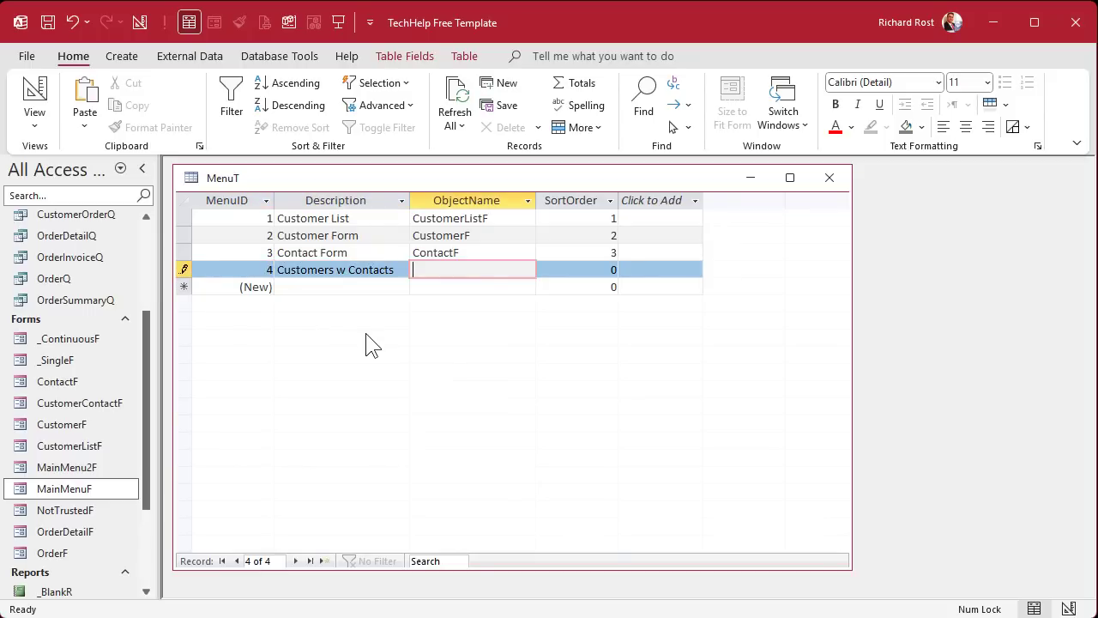
pyautogui.write('CustomerContactF')
pyautogui.press('Tab')
pyautogui.write('4')
pyautogui.press('Tab')
pyautogui.press('Tab')
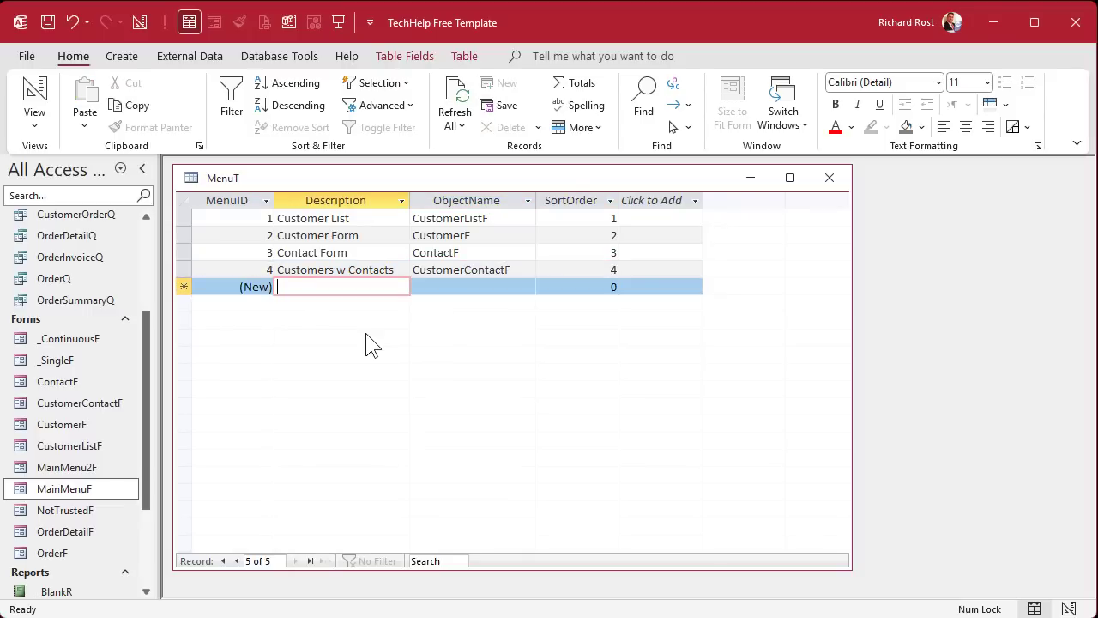
# Enter a fifth record described as Orders with object name OrderF and sort order 5.
pyautogui.write('Orders')
pyautogui.press('Tab')
pyautogui.write('OrderF')
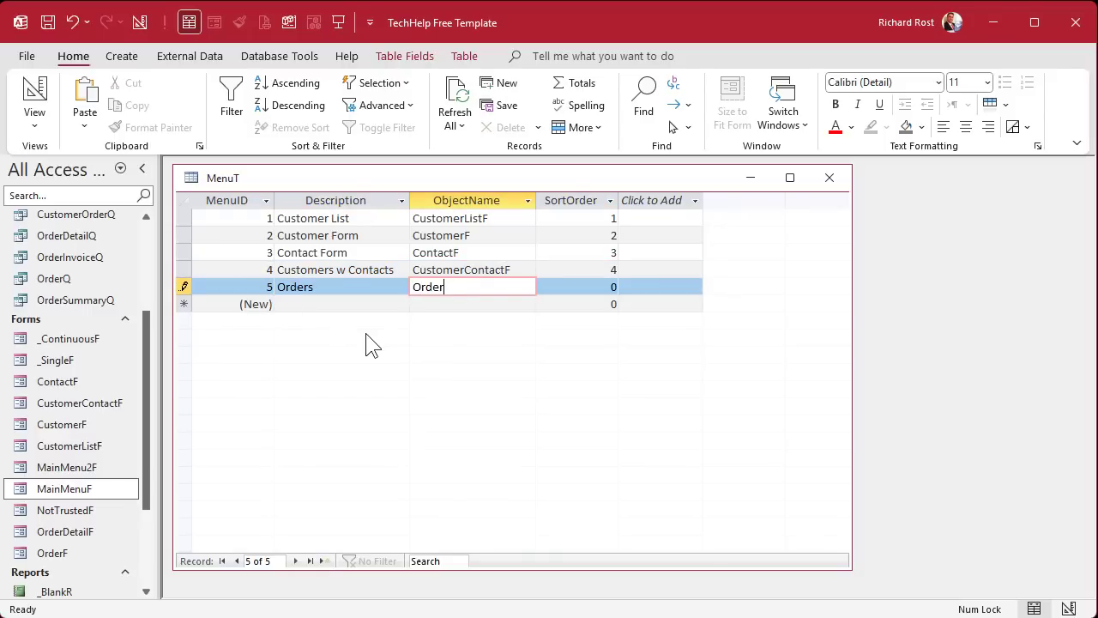
pyautogui.press('Tab')
pyautogui.write('5')
pyautogui.press('Tab')
pyautogui.press('Tab')
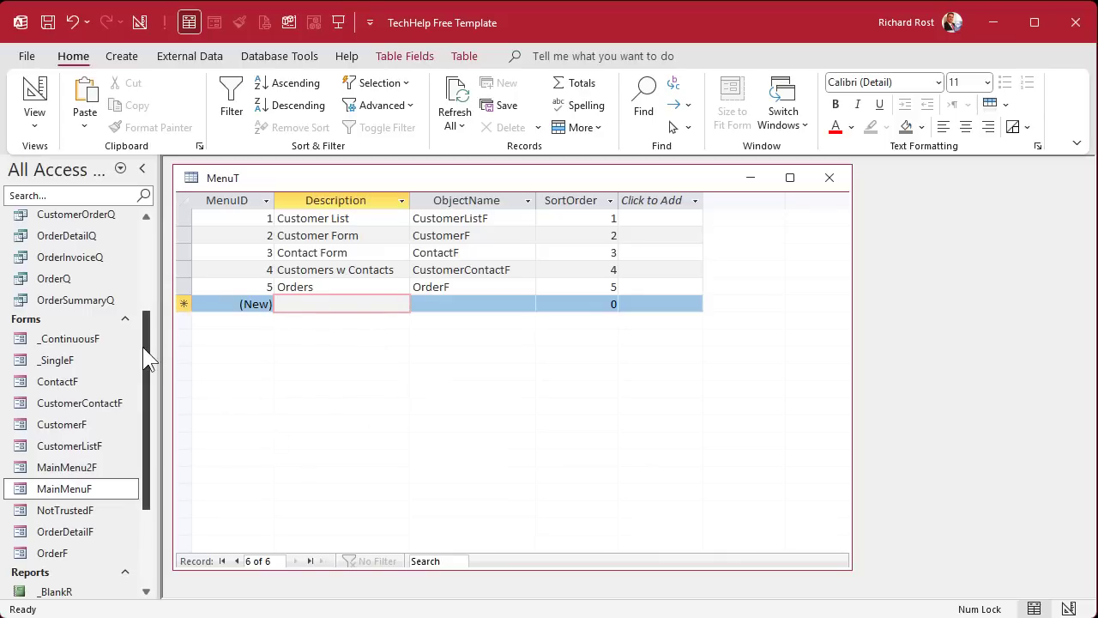
# Enter a sixth record described as Customer Report with object name CustomerR and sort order 6.
pyautogui.moveTo(146, 352); pyautogui.dragTo(151, 410)
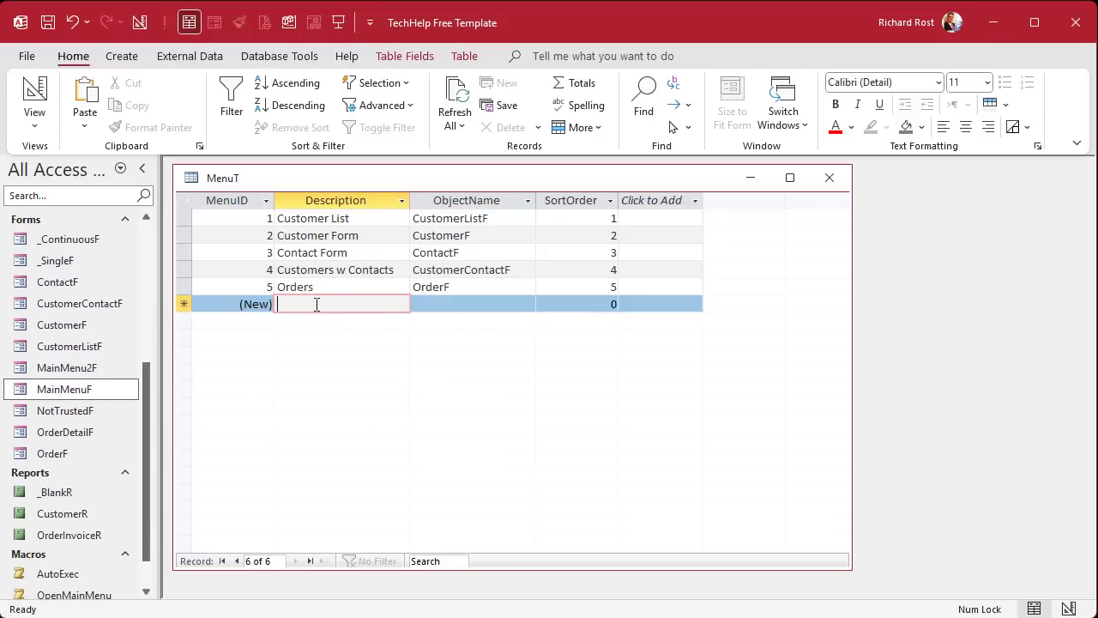
pyautogui.write('Customer')
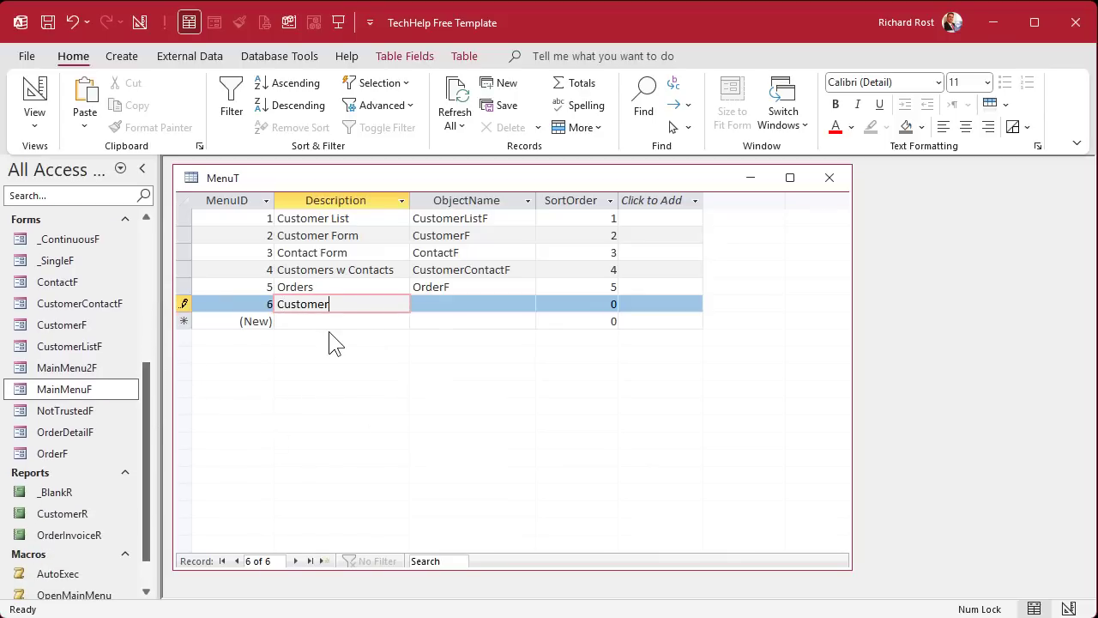
pyautogui.write(' Report')
pyautogui.press('Tab')
pyautogui.write('CustomerR')
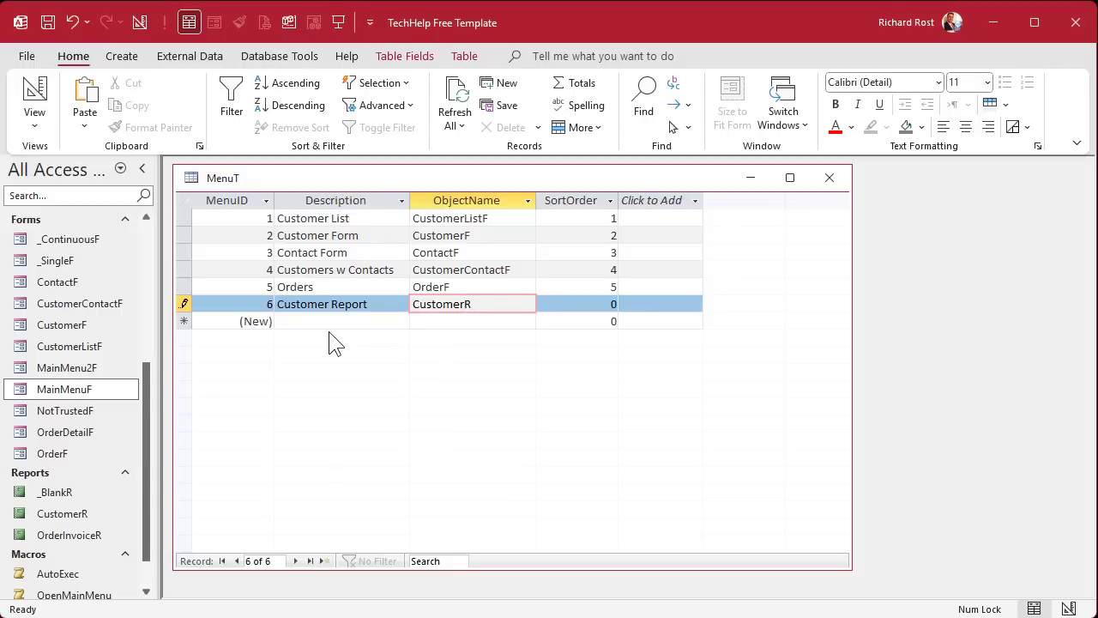
pyautogui.press('Tab')
pyautogui.write('6')
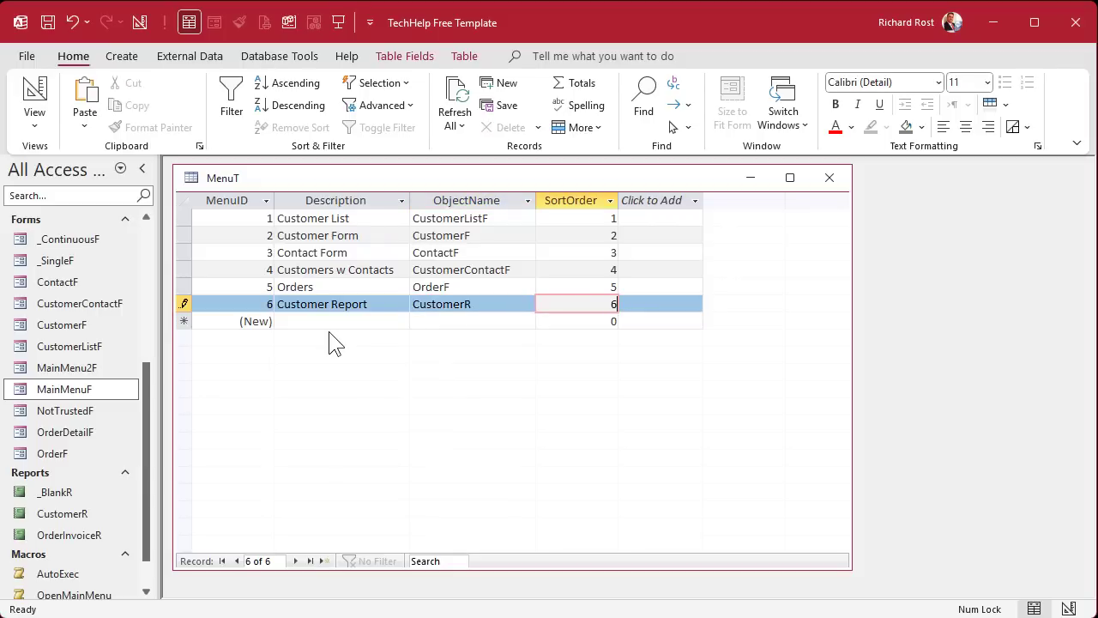
pyautogui.press('Tab')
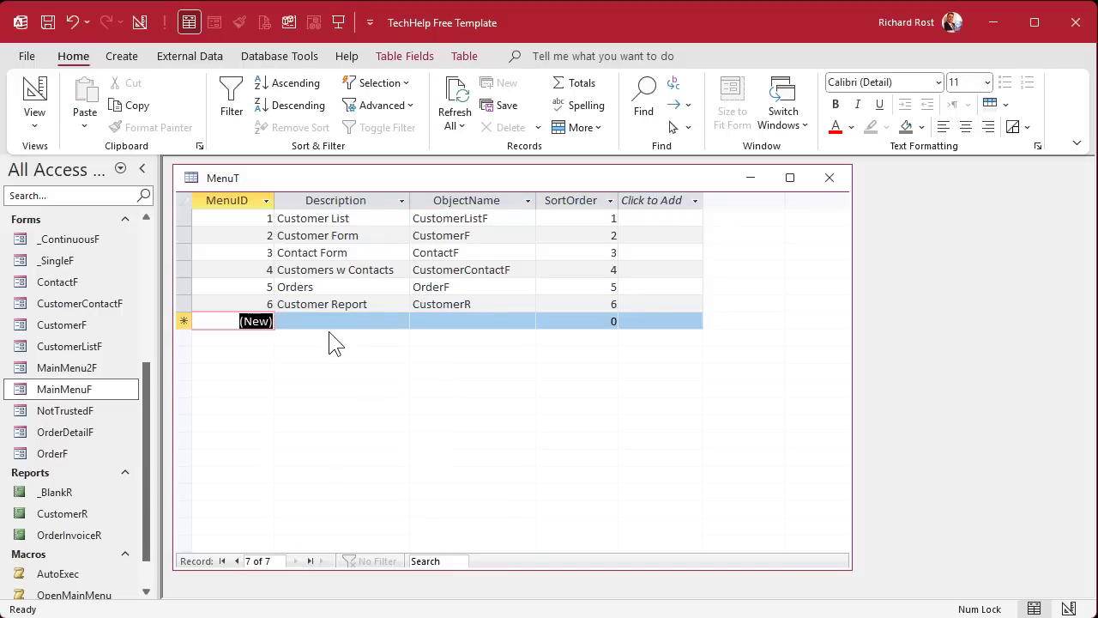
# Close the MenuT table and draw a list box about 1.83" wide and 1.92" high in MainMenuF, between the title and logo.
pyautogui.click(473, 200)
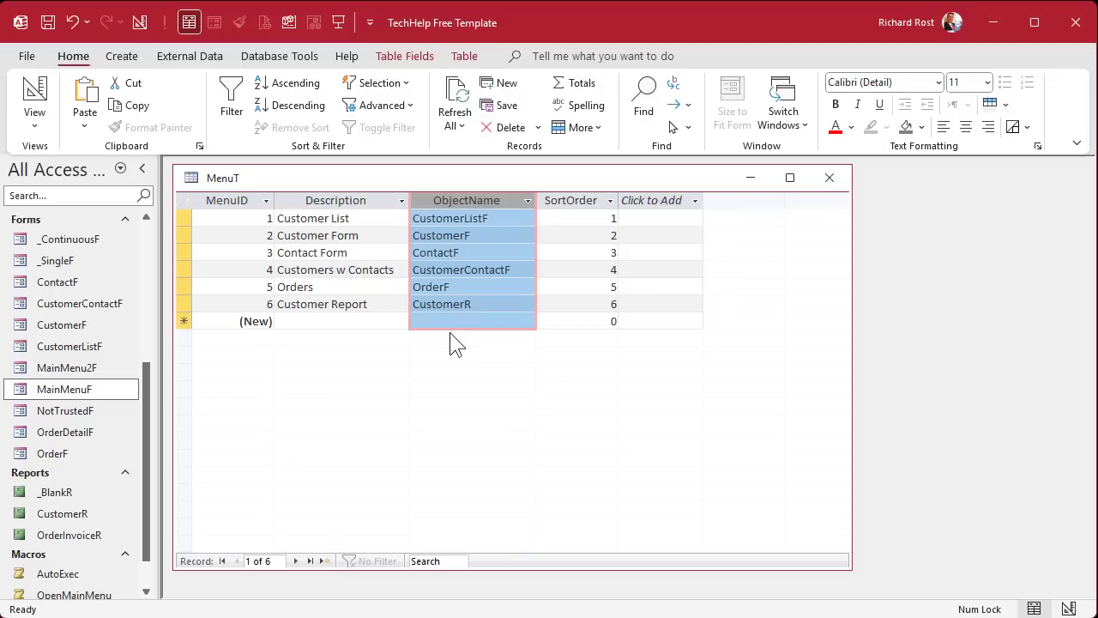
pyautogui.click(822, 185)
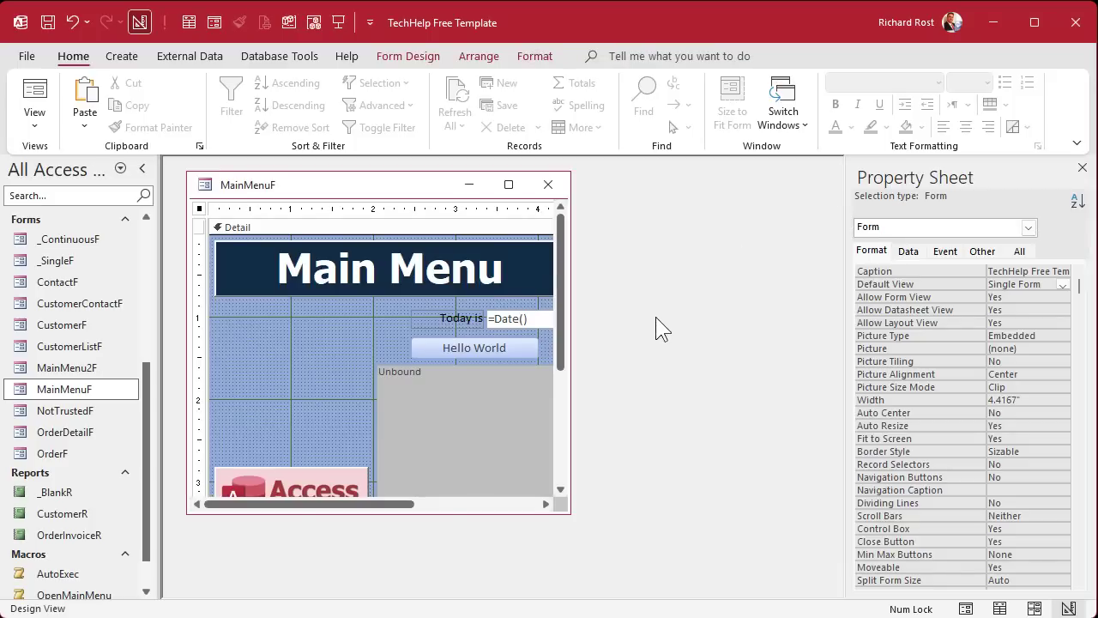
pyautogui.click(412, 57)
pyautogui.click(473, 121)
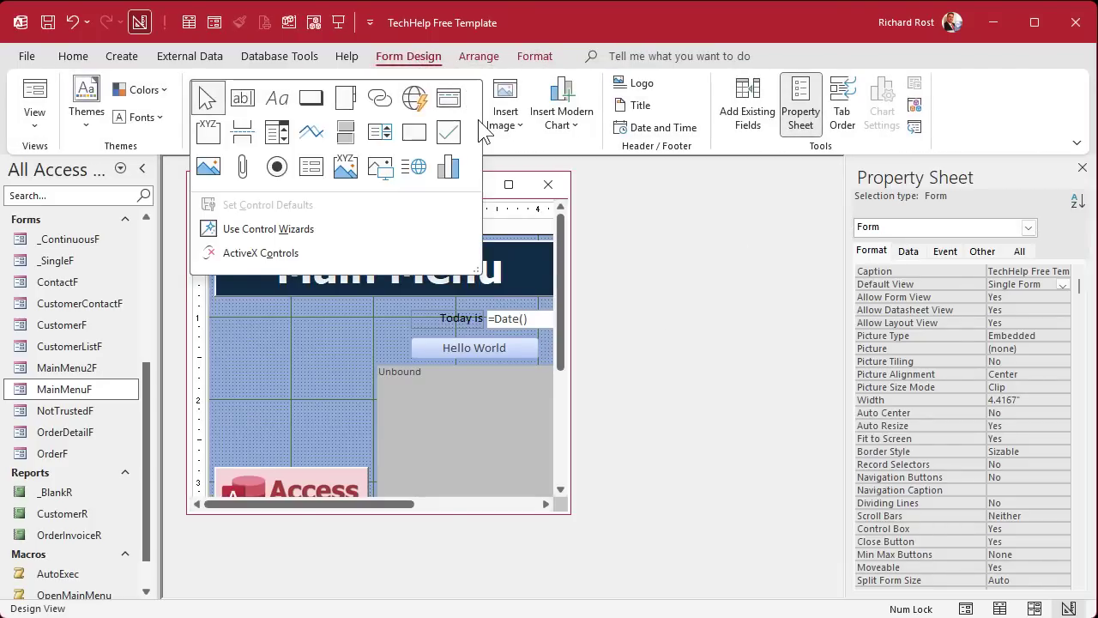
pyautogui.click(383, 129)
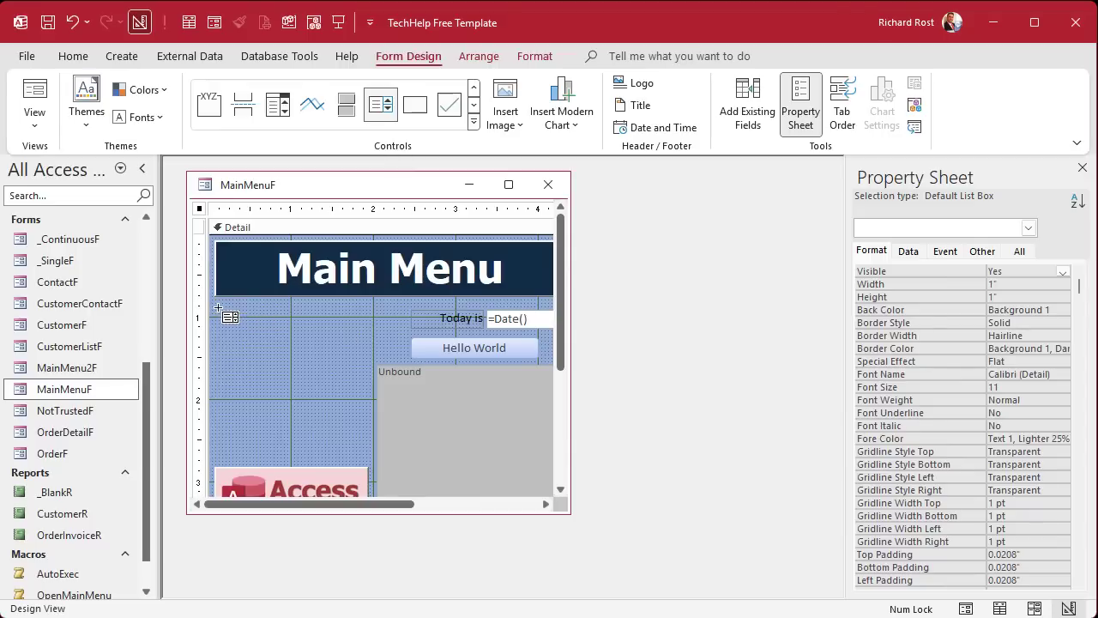
pyautogui.moveTo(219, 300); pyautogui.dragTo(370, 457)
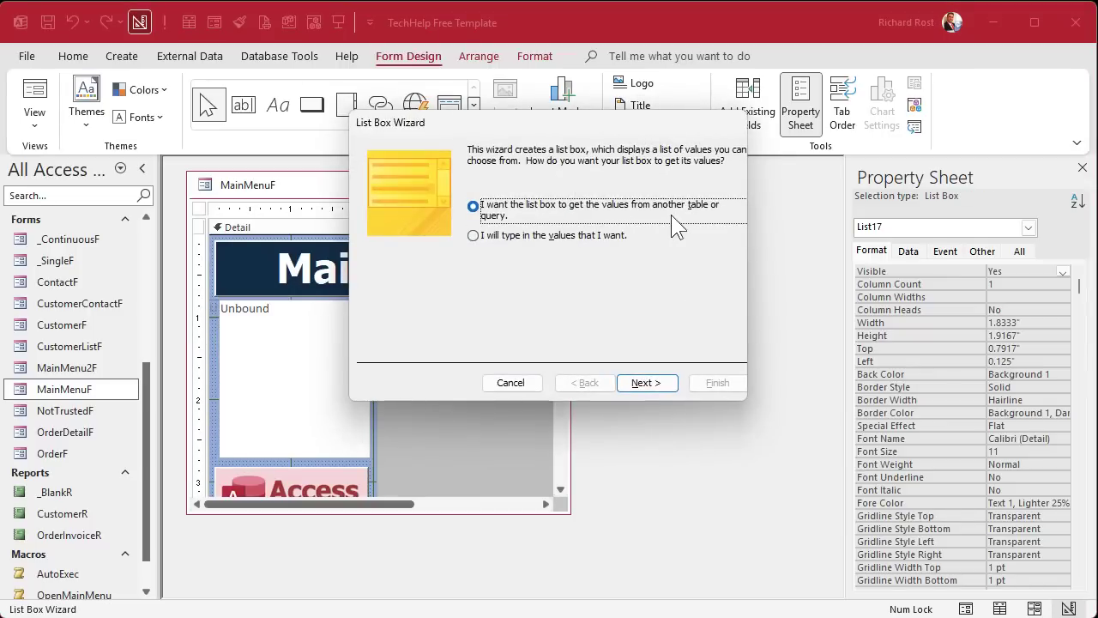
# Have the list box get its values from MenuT, including all fields and sorted ascending by SortOrder.
pyautogui.click(652, 386)
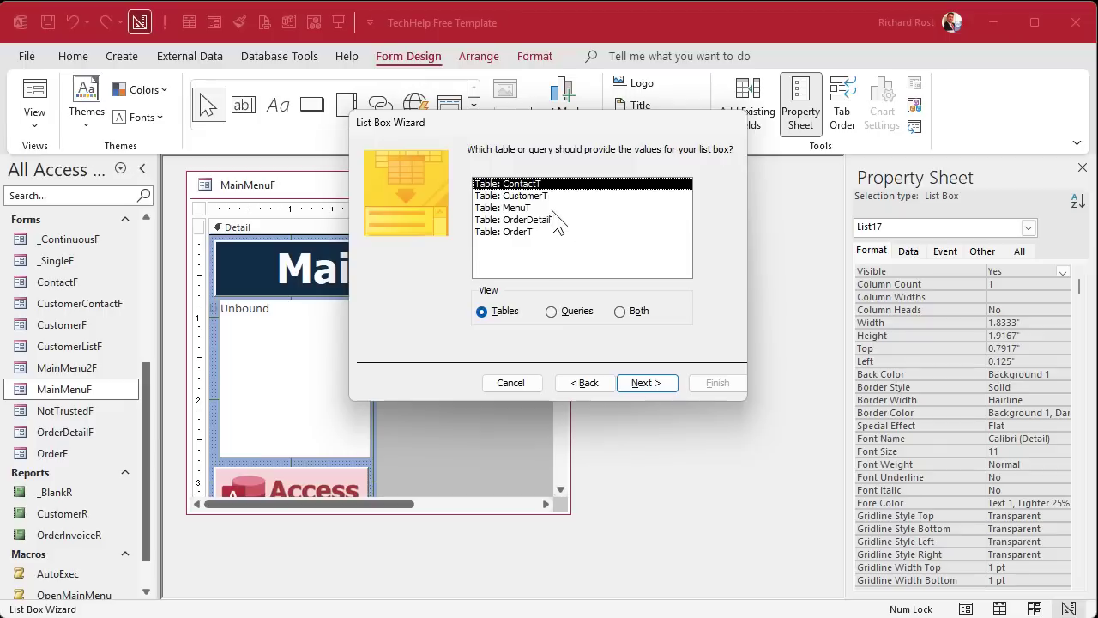
pyautogui.click(554, 208)
pyautogui.click(645, 383)
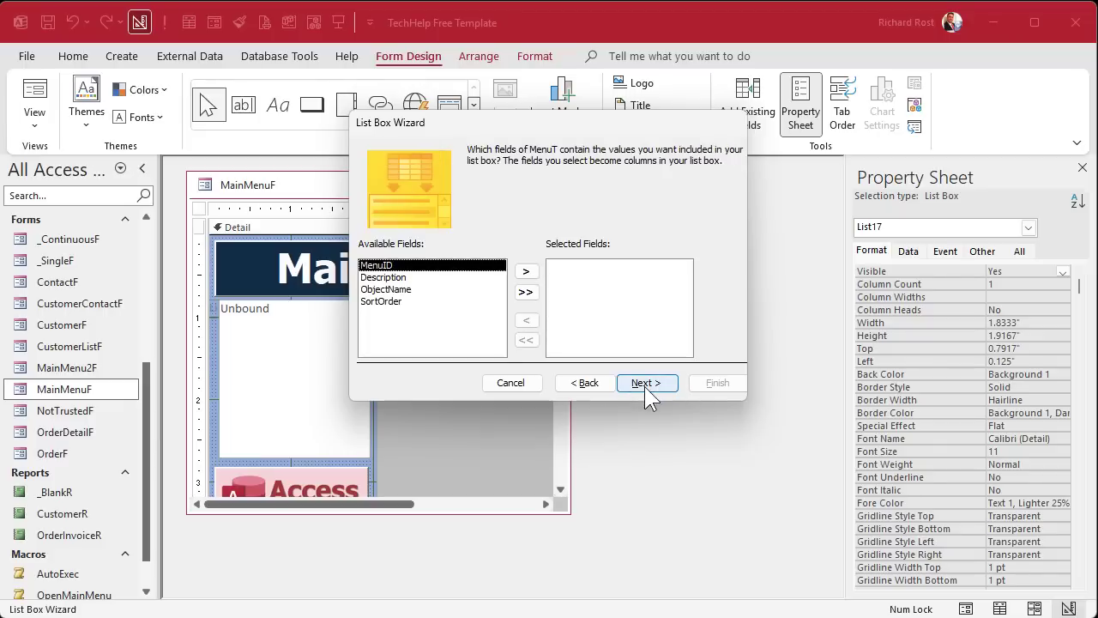
pyautogui.click(526, 292)
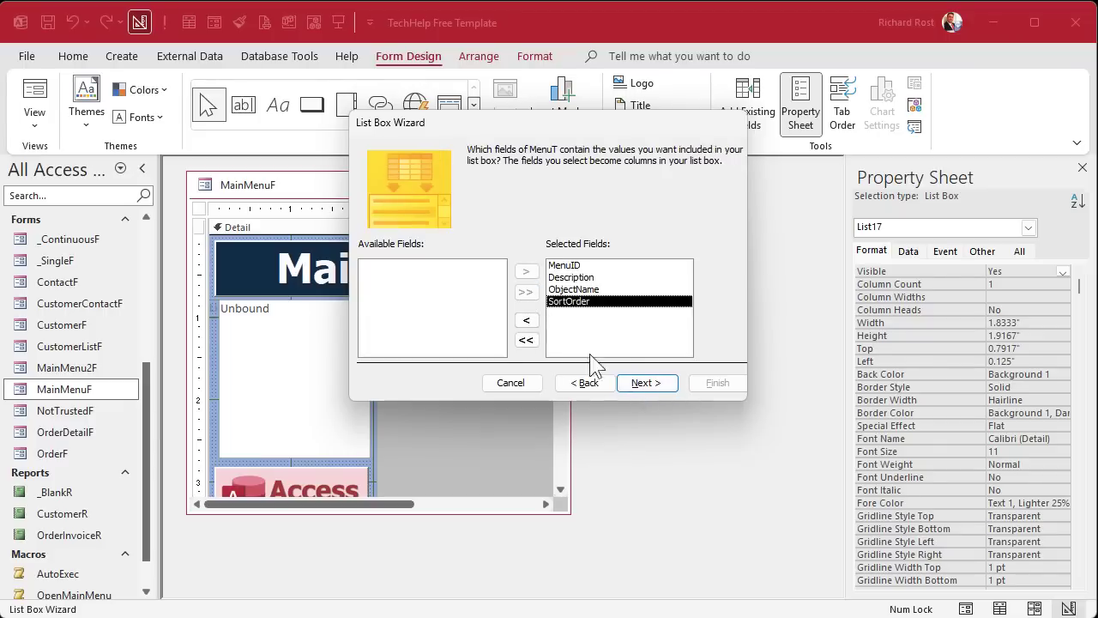
pyautogui.click(650, 383)
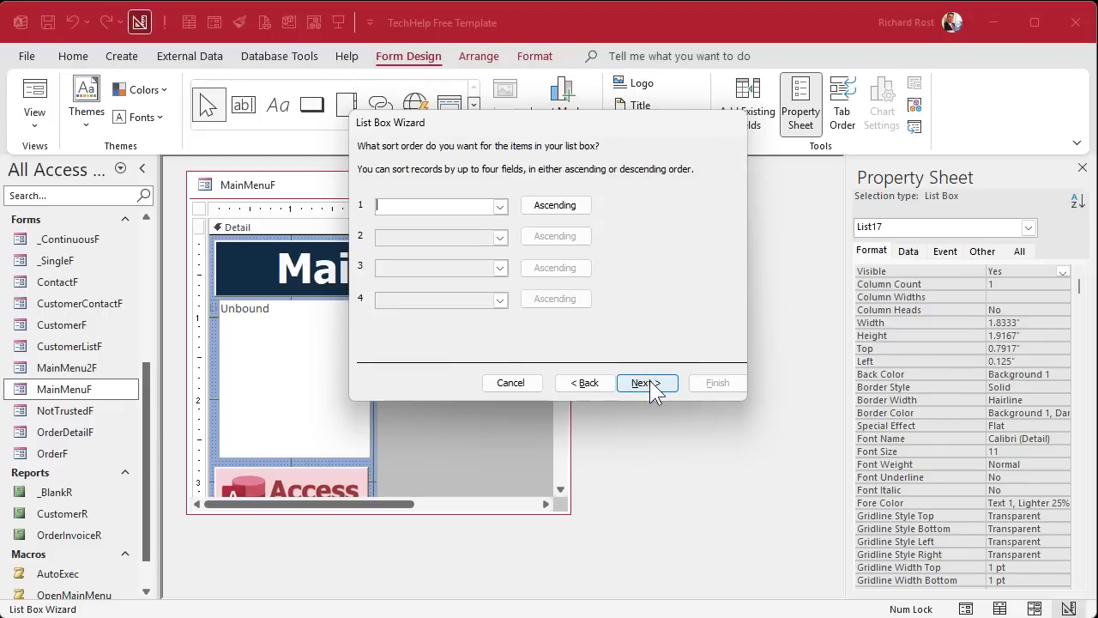
pyautogui.click(503, 206)
pyautogui.click(450, 272)
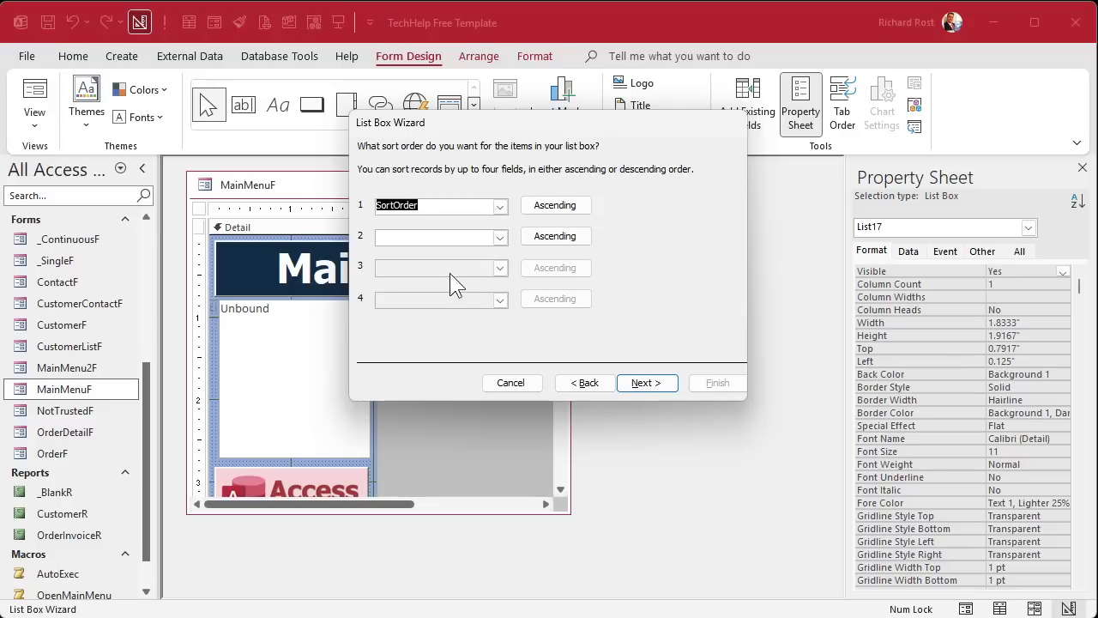
pyautogui.click(640, 385)
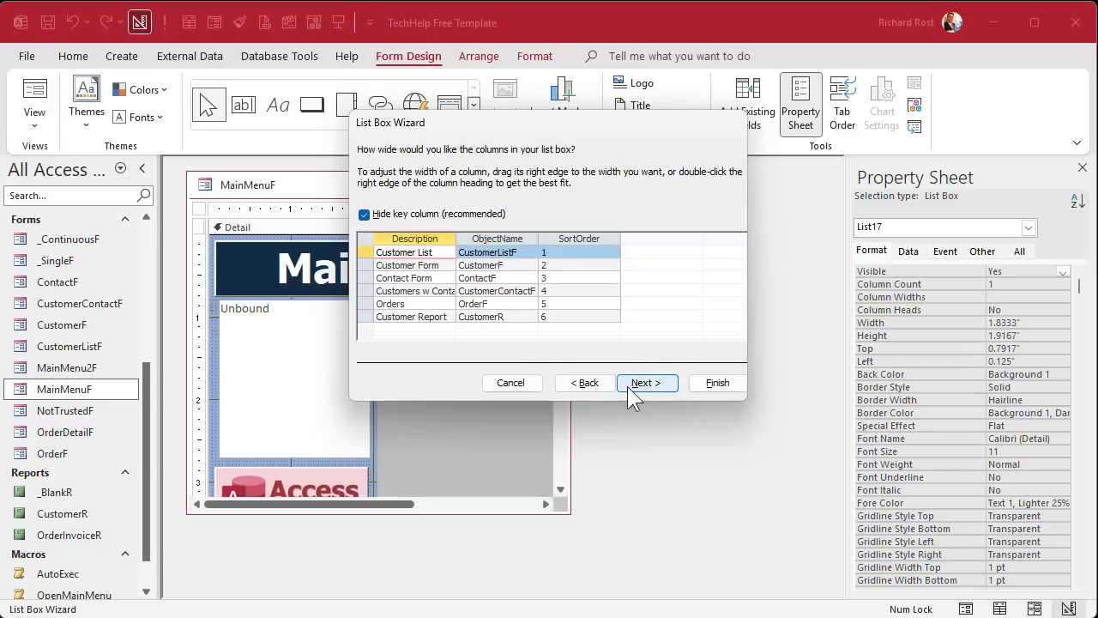
# Keep the key column hidden, widen Description to fit, collapse ObjectName and SortOrder to zero width, and finish the list box.
pyautogui.click(424, 217)
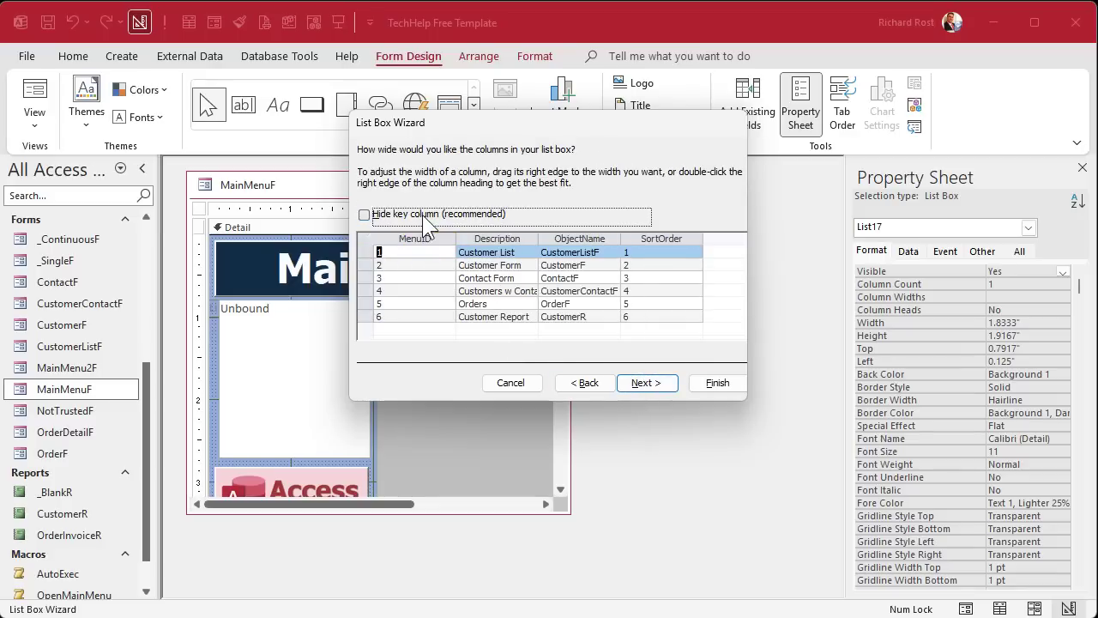
pyautogui.click(424, 217)
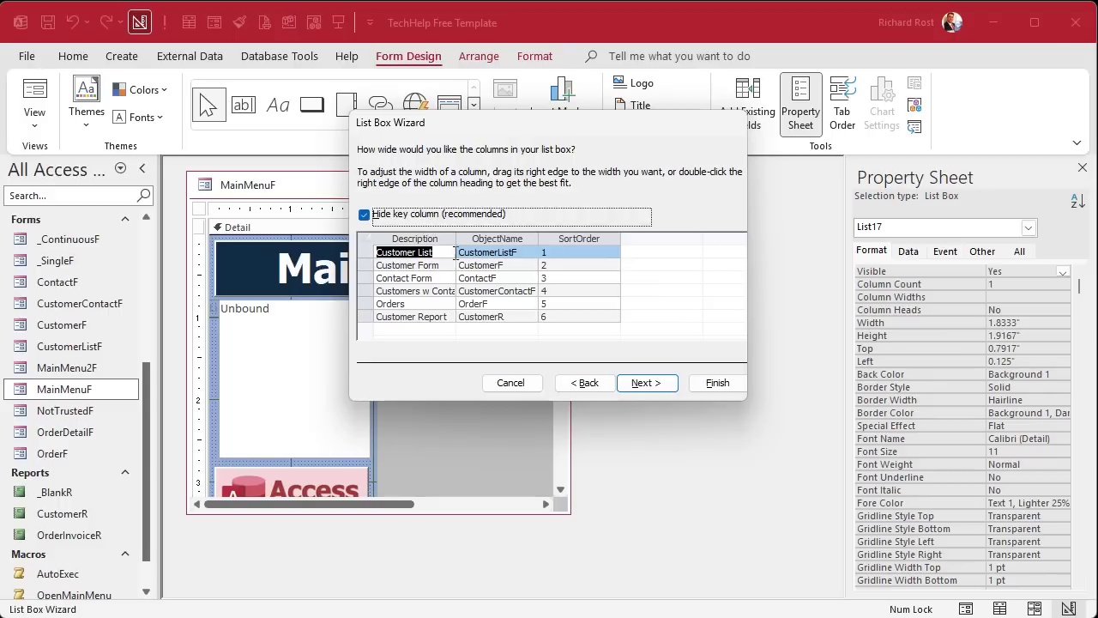
pyautogui.moveTo(456, 238); pyautogui.dragTo(479, 234)
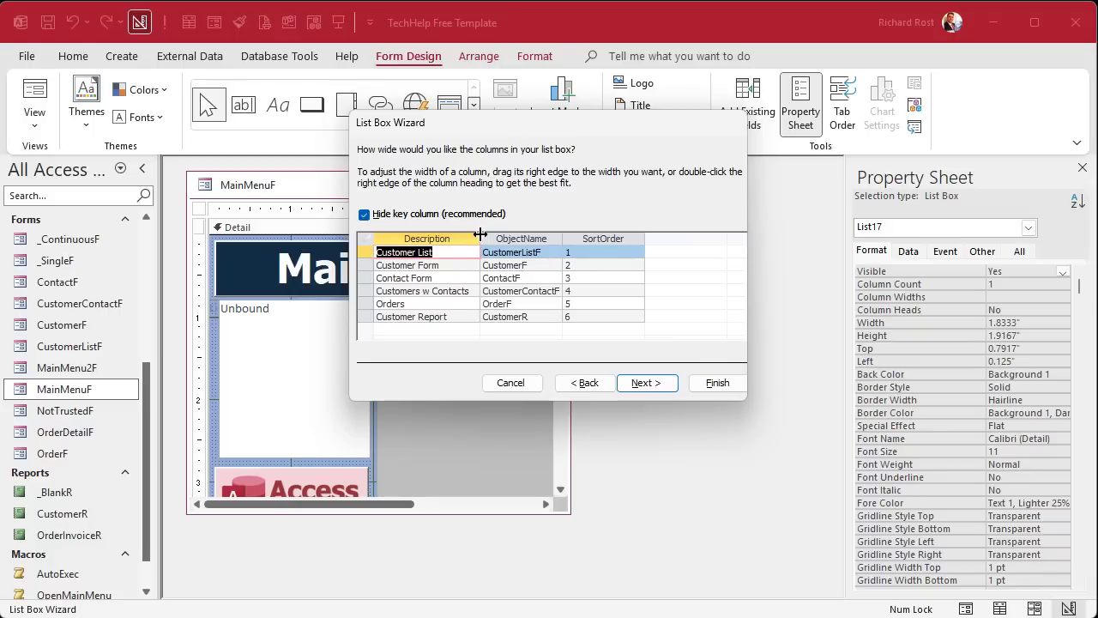
pyautogui.click(524, 234)
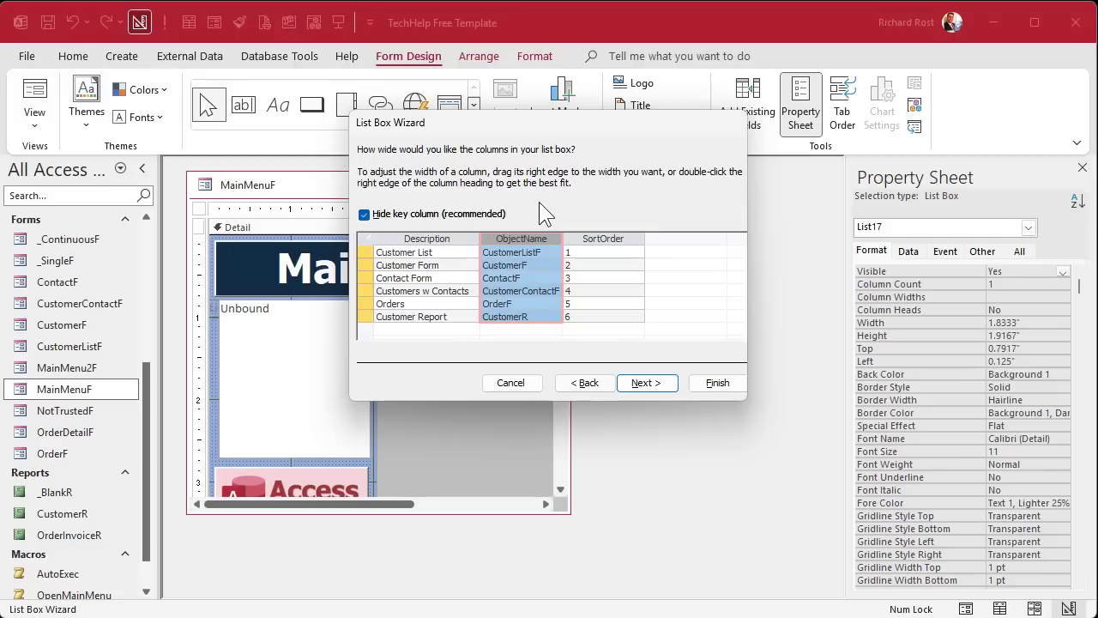
pyautogui.moveTo(563, 238); pyautogui.dragTo(466, 238)
pyautogui.click(504, 238)
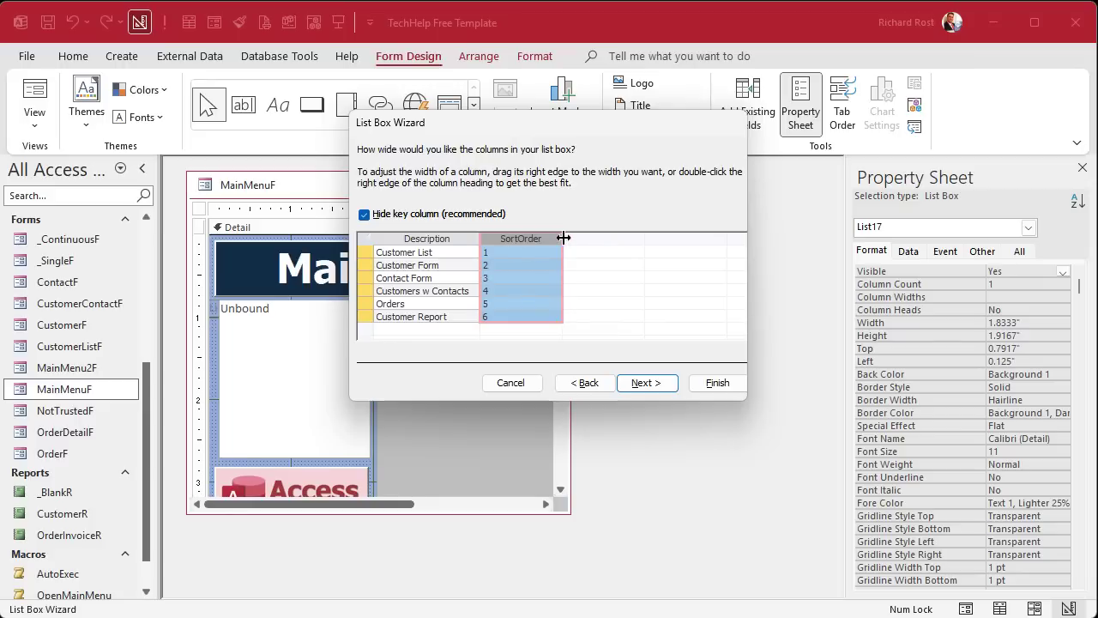
pyautogui.moveTo(563, 237); pyautogui.dragTo(455, 231)
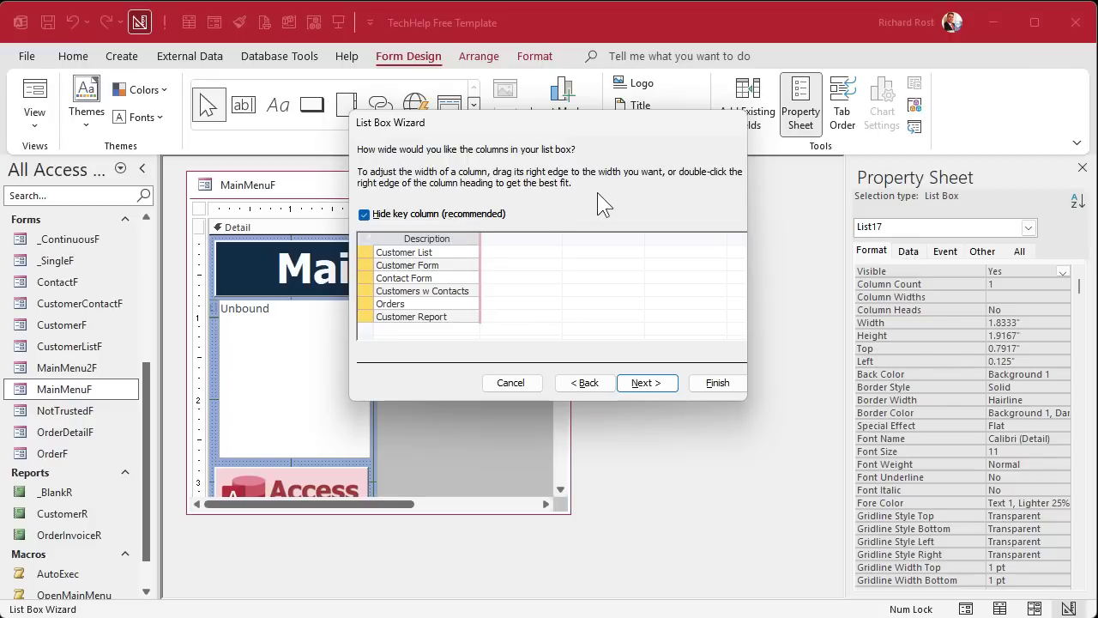
pyautogui.click(653, 386)
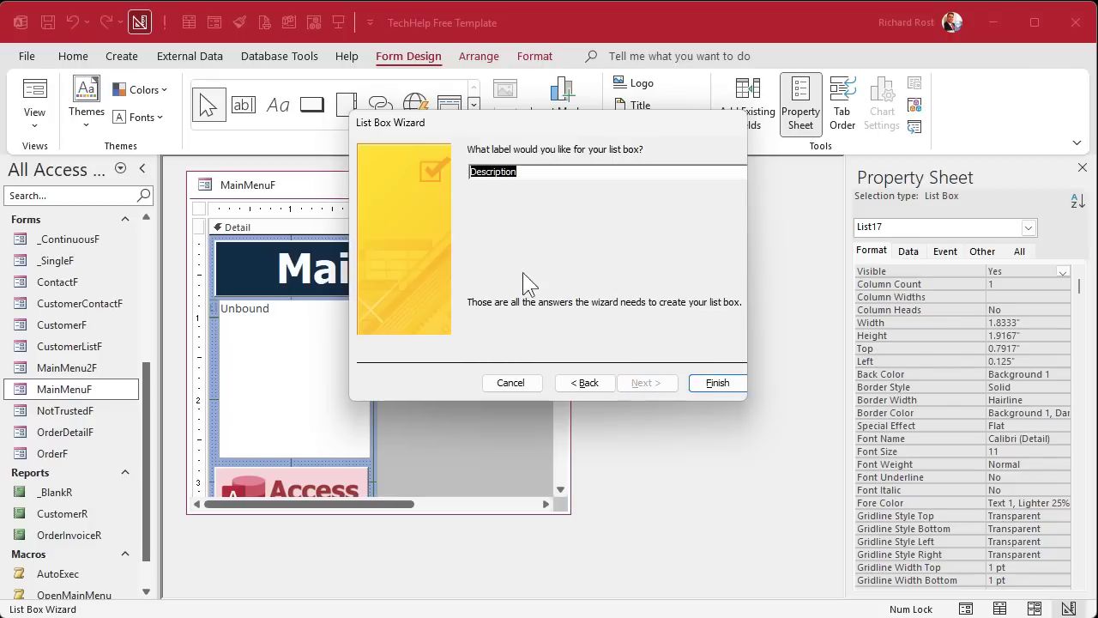
pyautogui.click(717, 383)
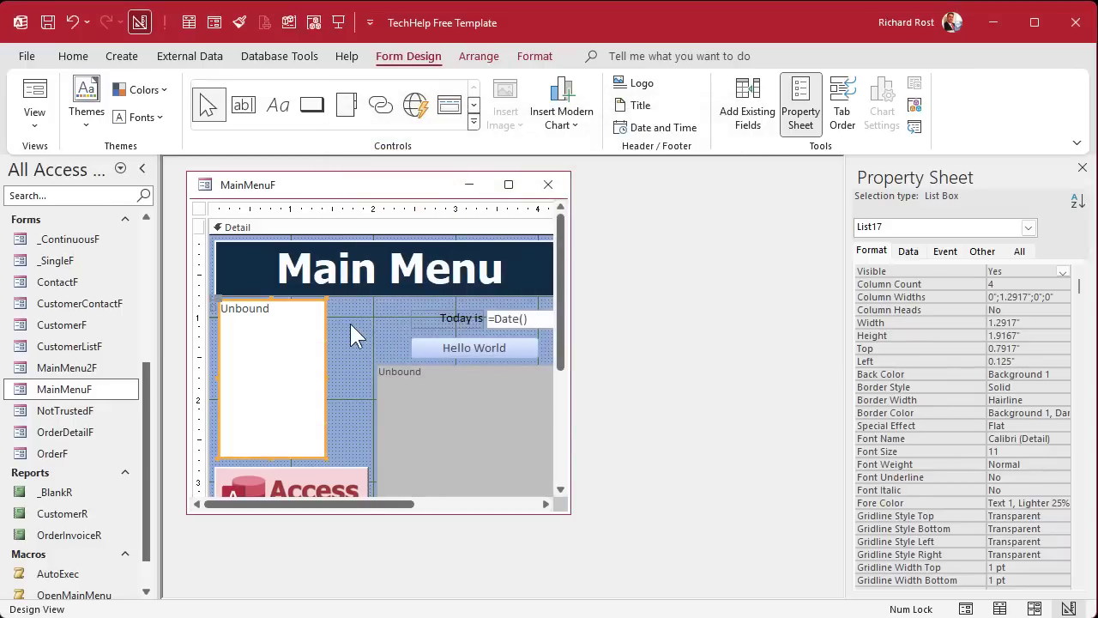
# Delete the list box's Description label, align the box with the title's left edge, and widen it to about 1.875".
pyautogui.moveTo(275, 344); pyautogui.dragTo(295, 347)
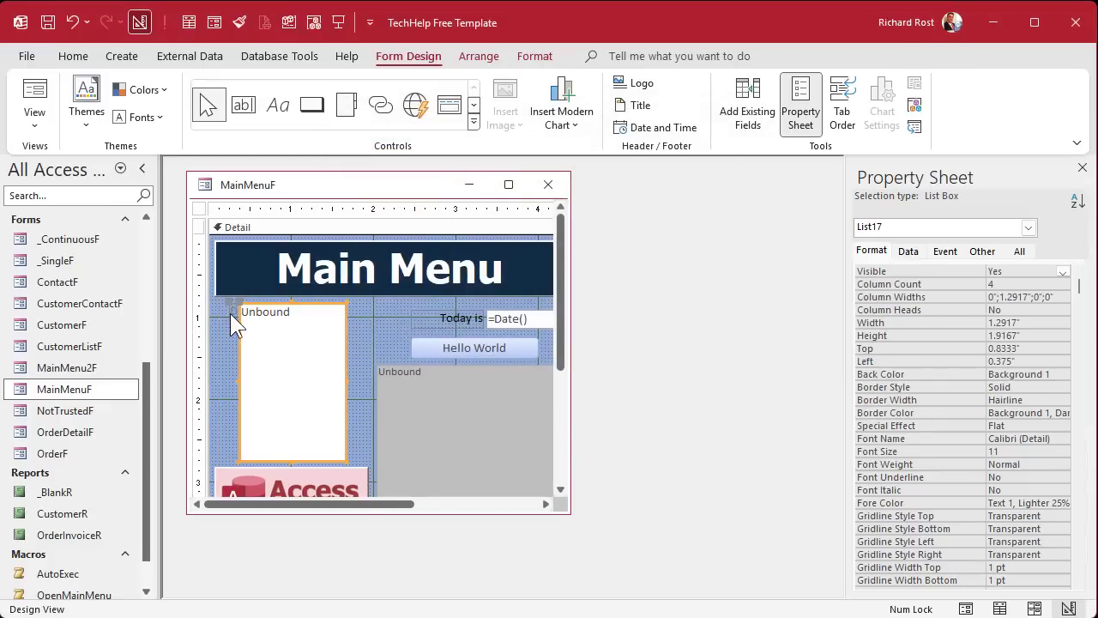
pyautogui.click(229, 314)
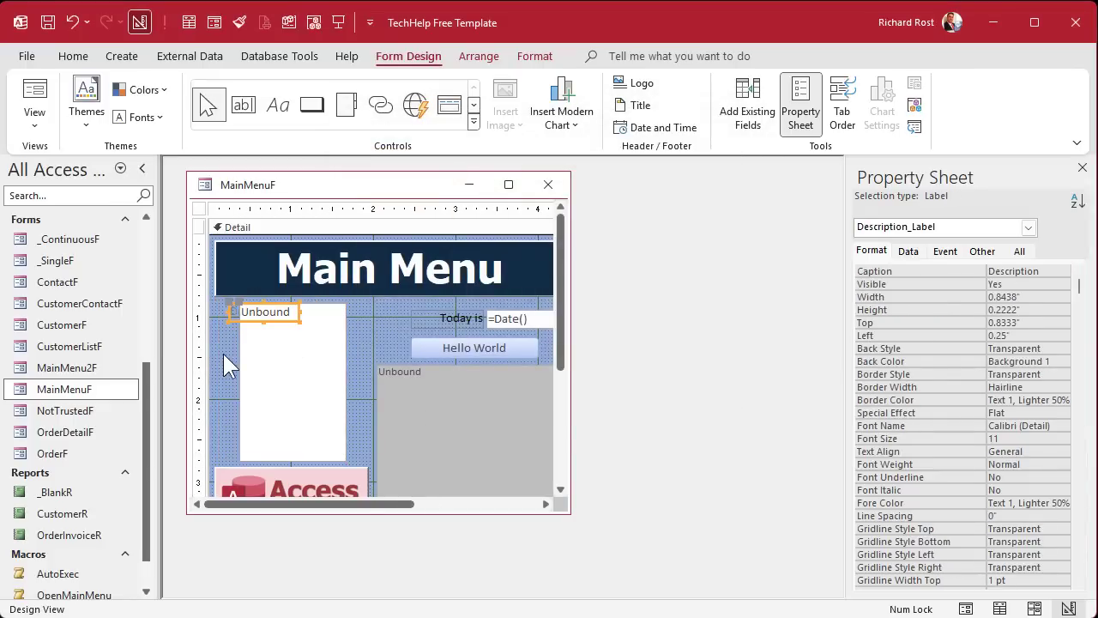
pyautogui.click(223, 354)
pyautogui.click(251, 346)
pyautogui.moveTo(251, 346); pyautogui.dragTo(226, 341)
pyautogui.moveTo(324, 378); pyautogui.dragTo(371, 379)
# Give the list box a light blue Accent 5 fill and a font size of 16.
pyautogui.click(535, 56)
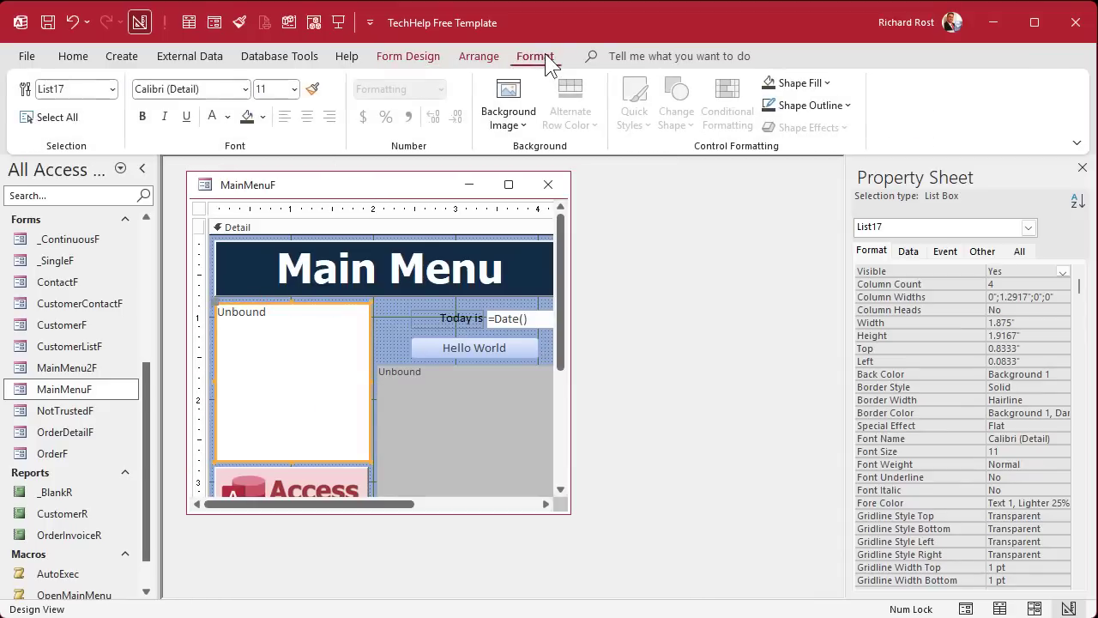
pyautogui.click(826, 83)
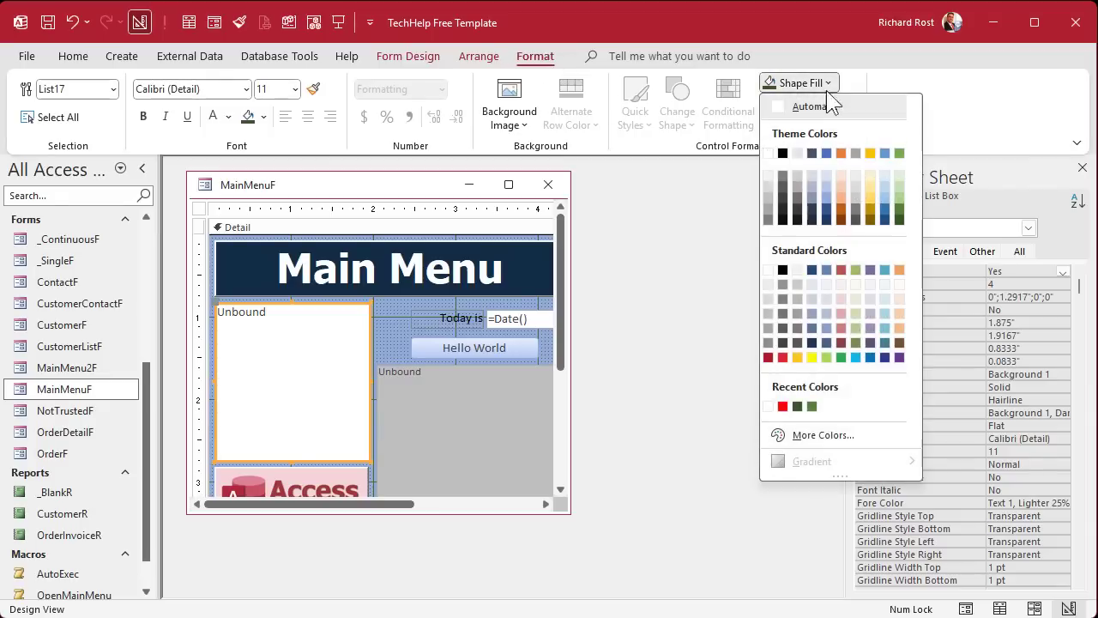
pyautogui.click(884, 186)
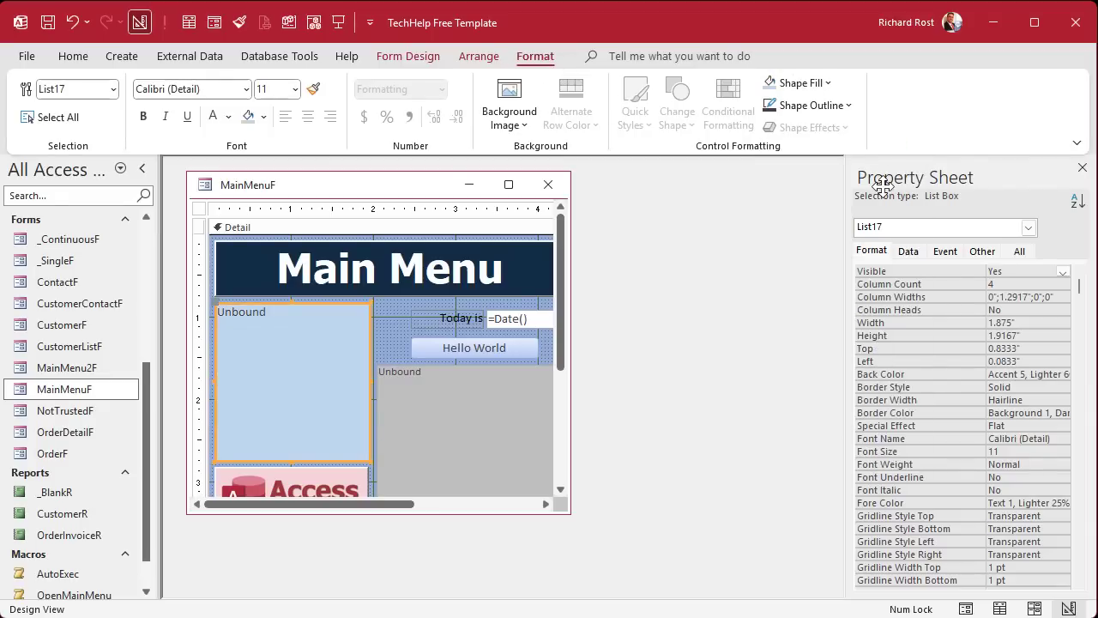
pyautogui.click(295, 88)
pyautogui.click(279, 219)
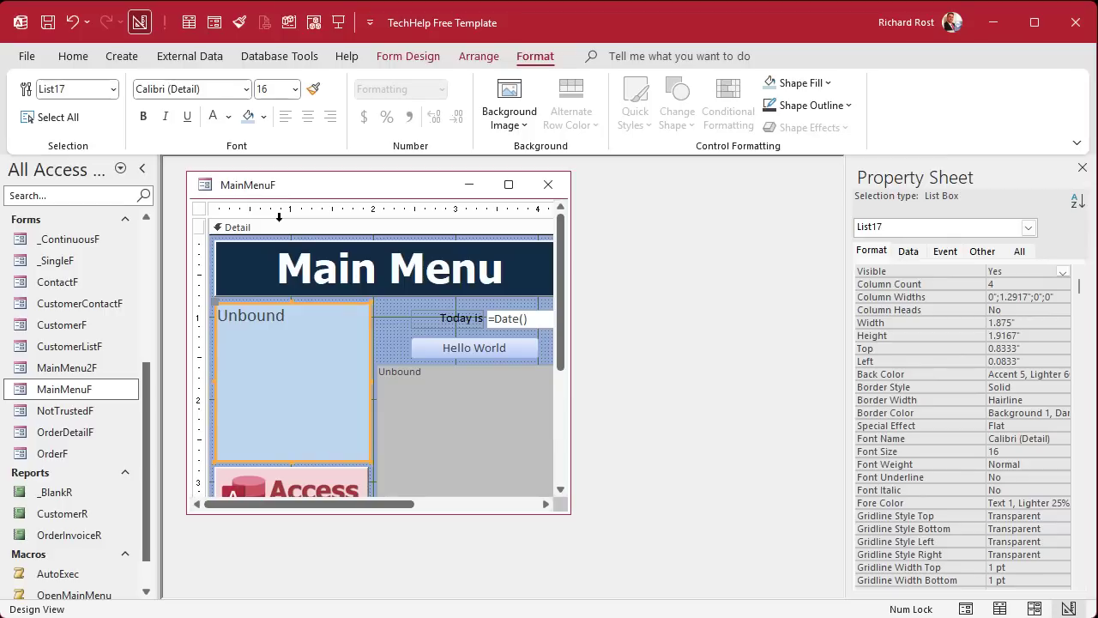
# Rename the list box as MenuList.
pyautogui.click(395, 323)
pyautogui.click(308, 336)
pyautogui.click(1018, 251)
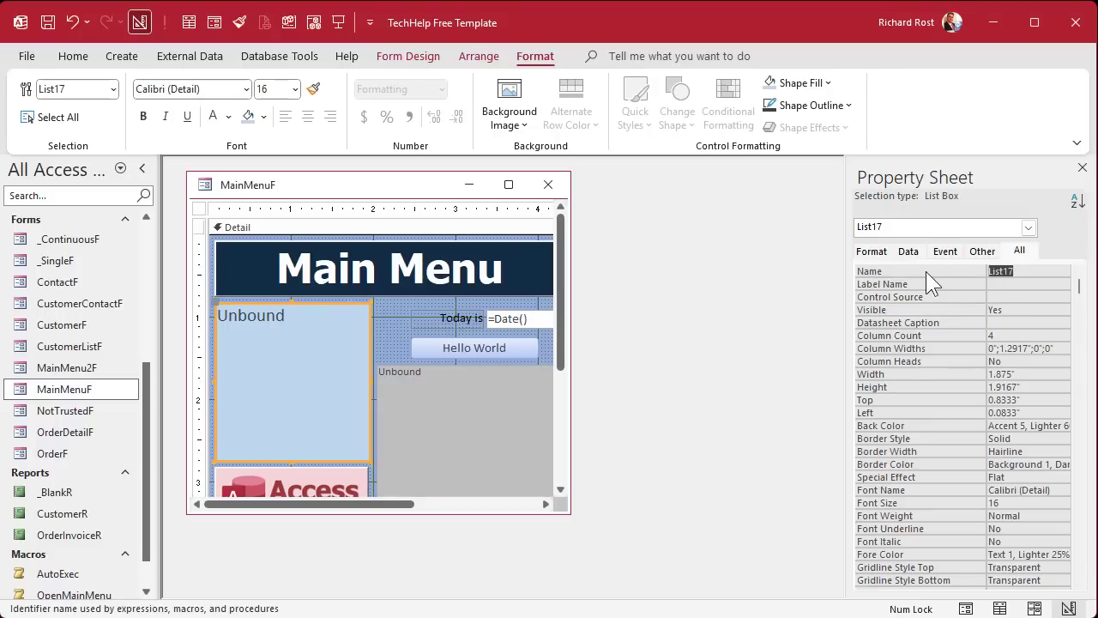
pyautogui.write('MenuList')
pyautogui.press('Return')
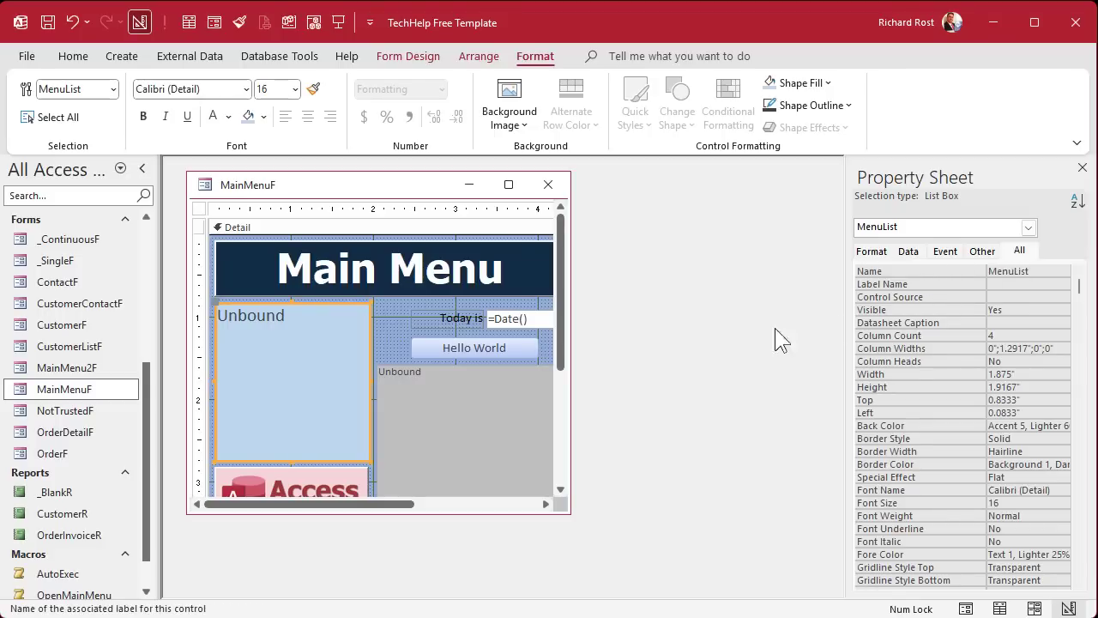
# Close MainMenuF, reopen it in Form view, and select Customers w Contacts in the menu list.
pyautogui.click(548, 185)
pyautogui.click(344, 18)
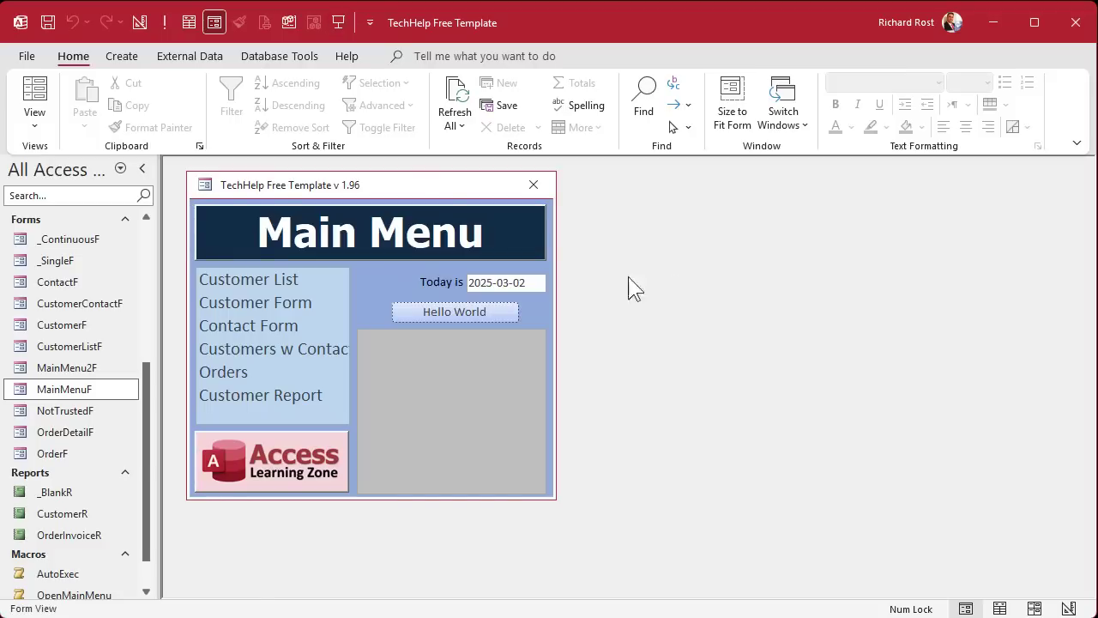
pyautogui.click(305, 355)
# Return MainMenuF to Design view and narrow the gray StatusBox from its left edge to about 1.875" wide.
pyautogui.rightClick(400, 185)
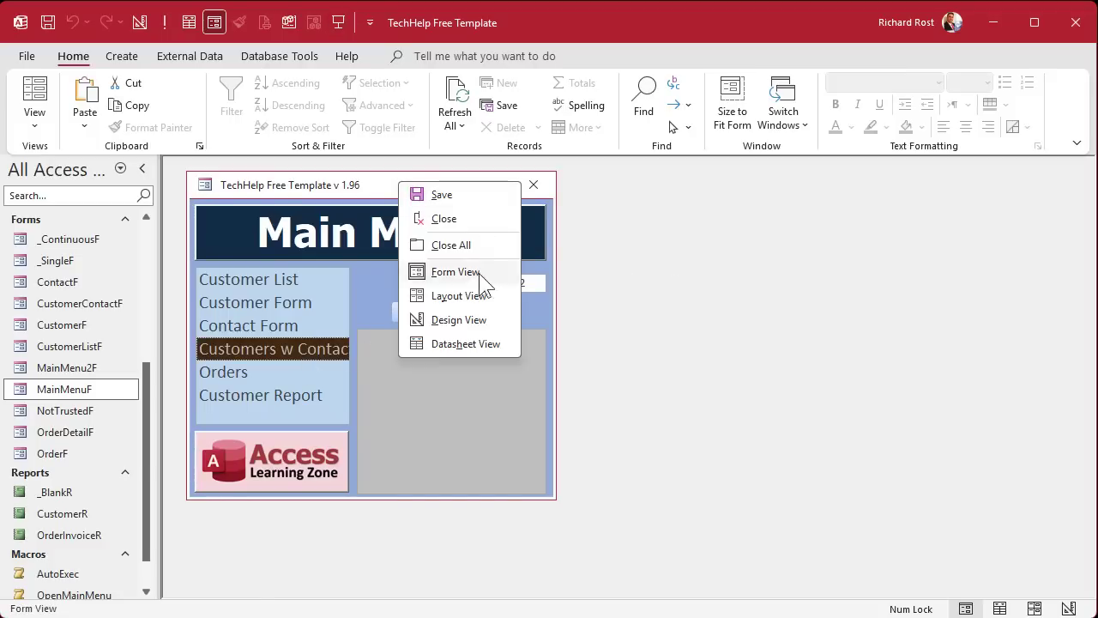
pyautogui.click(473, 317)
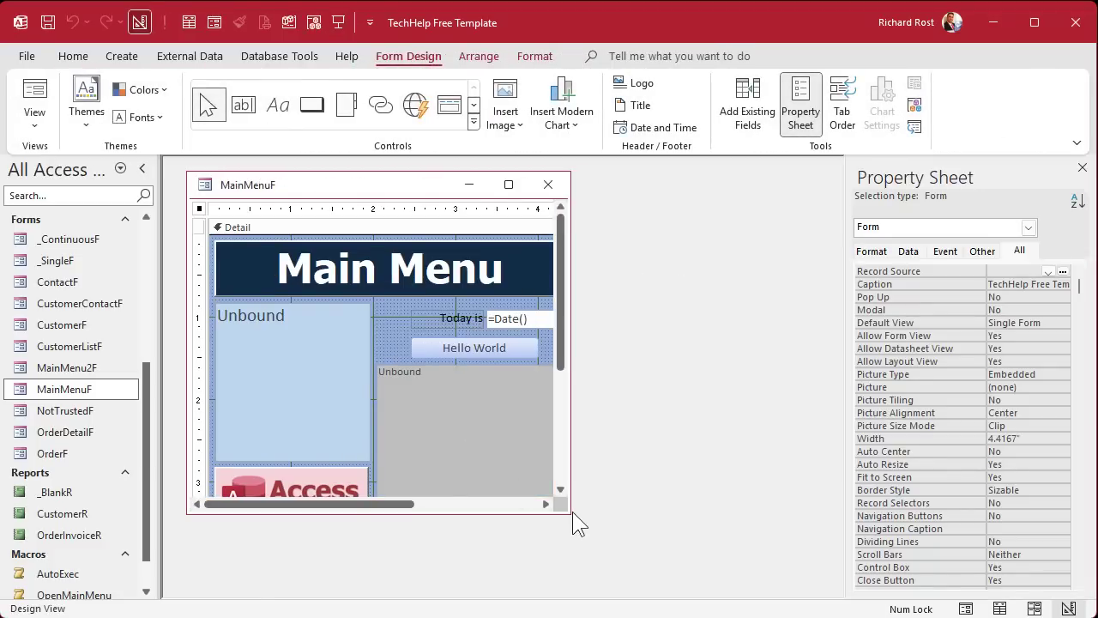
pyautogui.moveTo(569, 511); pyautogui.dragTo(611, 584)
pyautogui.click(417, 429)
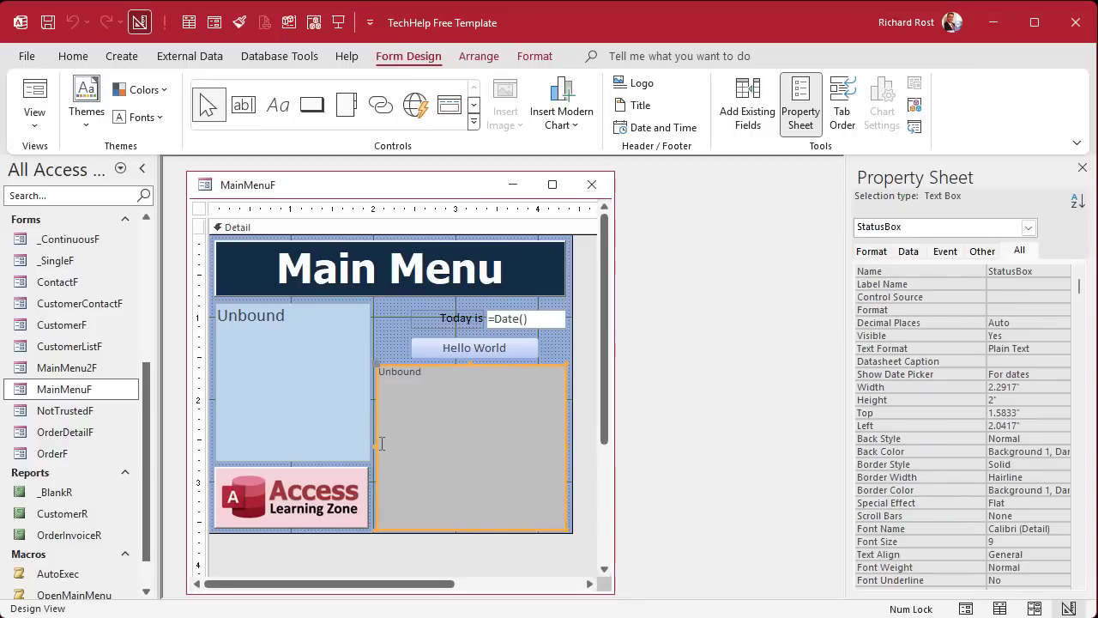
pyautogui.moveTo(373, 443); pyautogui.dragTo(411, 450)
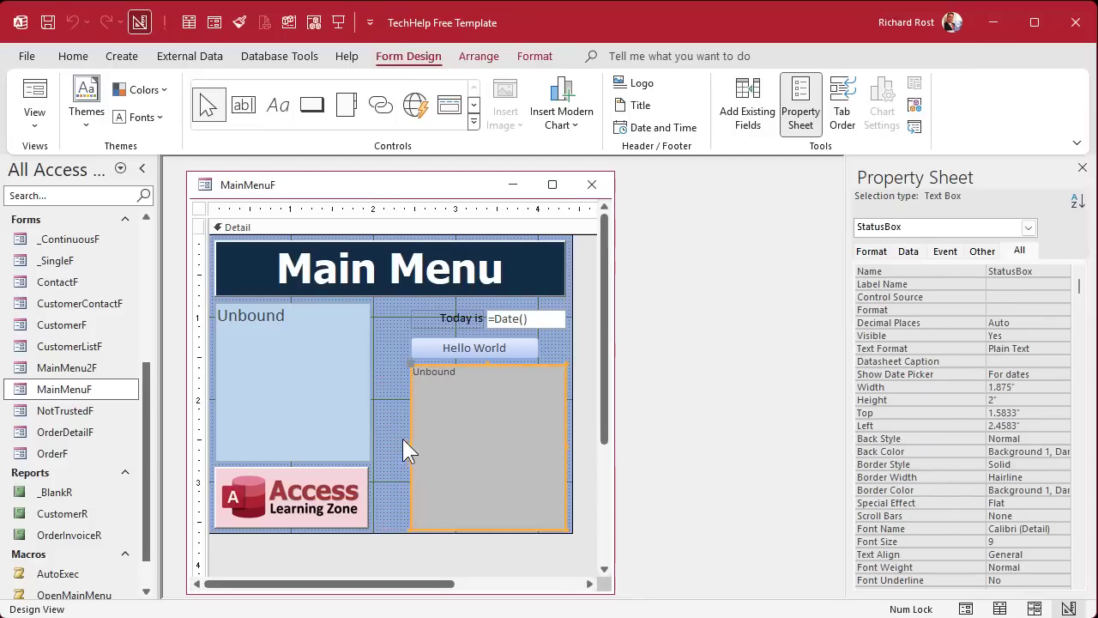
# Widen the MenuList box almost to the StatusBox's left edge, then close MainMenuF and reopen it in Form view.
pyautogui.click(363, 387)
pyautogui.moveTo(370, 379); pyautogui.dragTo(408, 385)
pyautogui.click(386, 486)
pyautogui.click(333, 484)
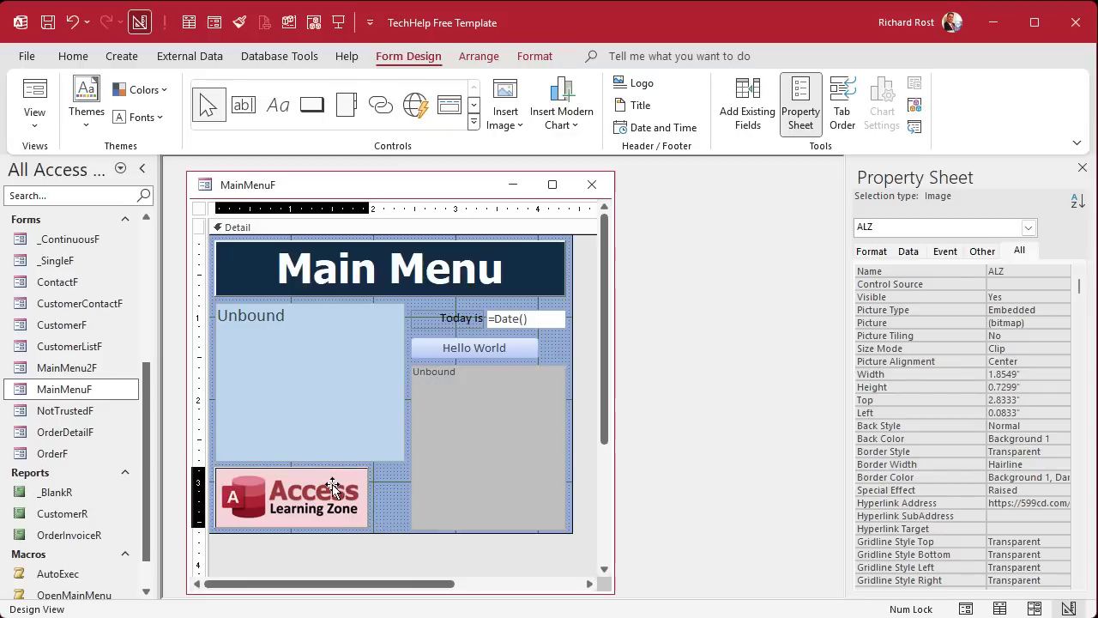
pyautogui.click(380, 485)
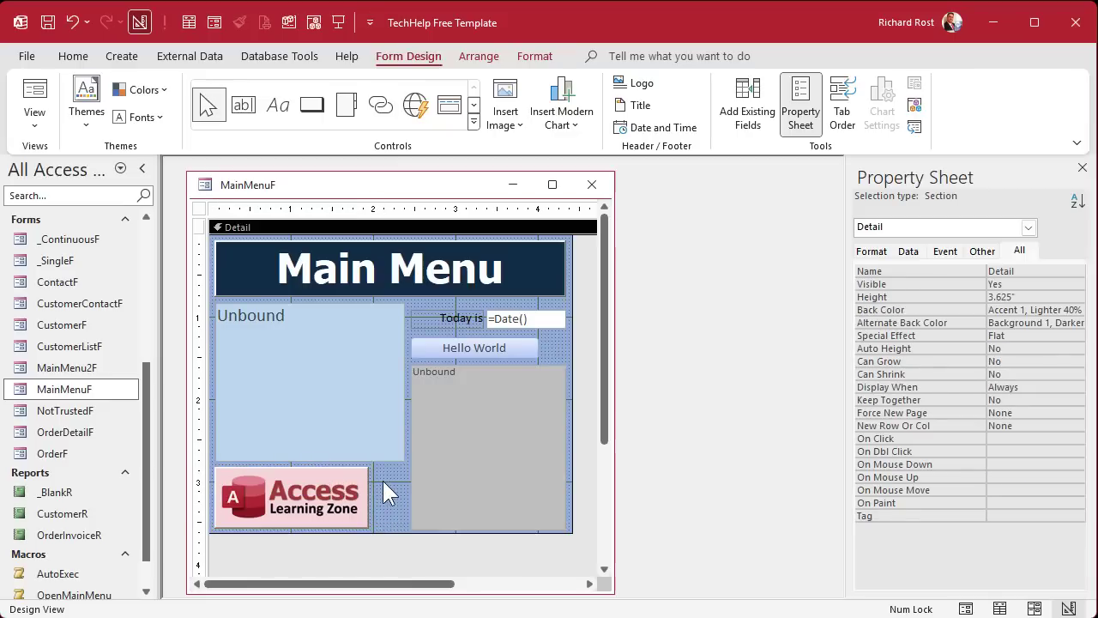
pyautogui.click(591, 185)
pyautogui.click(339, 23)
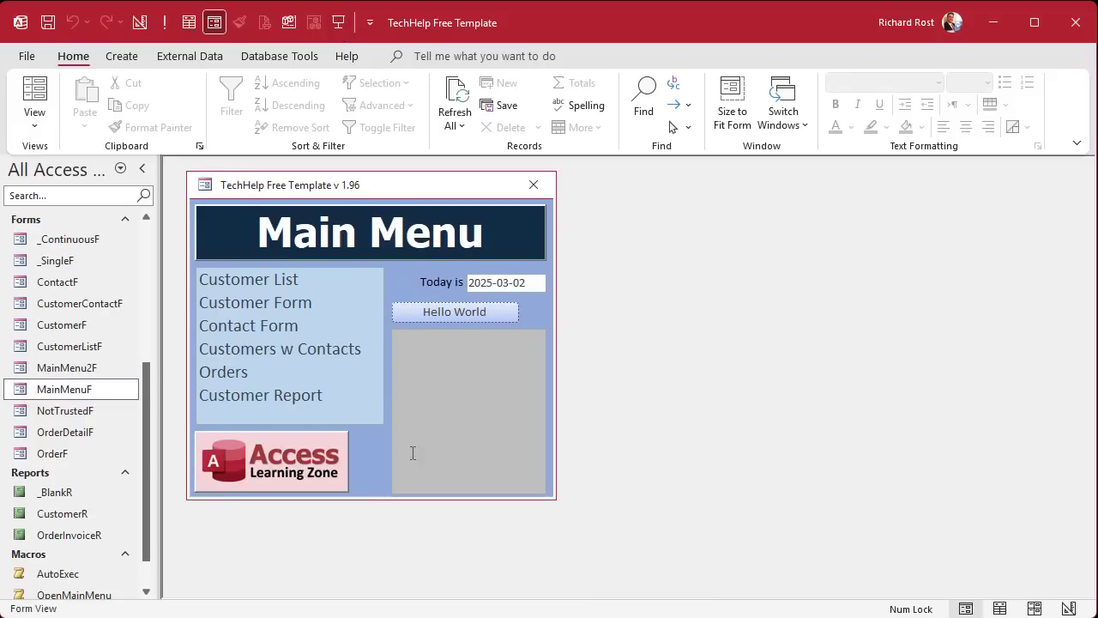
# Try out the menu list by selecting various entries, finishing on Customer Form.
pyautogui.click(286, 326)
pyautogui.click(263, 305)
pyautogui.click(258, 281)
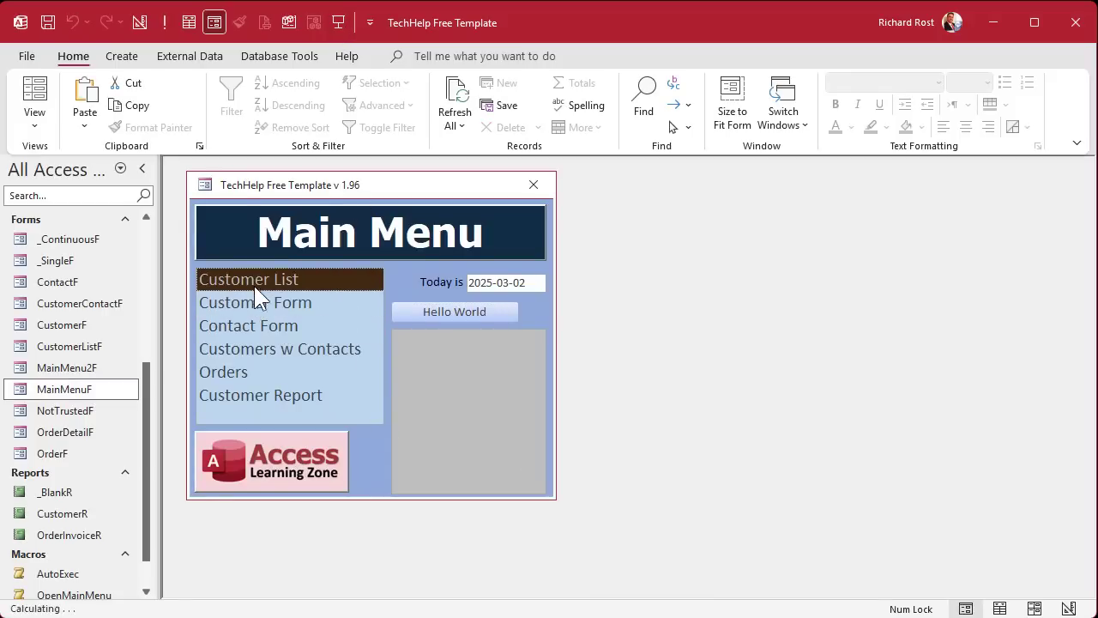
pyautogui.click(247, 352)
pyautogui.click(251, 371)
pyautogui.click(255, 395)
pyautogui.click(251, 352)
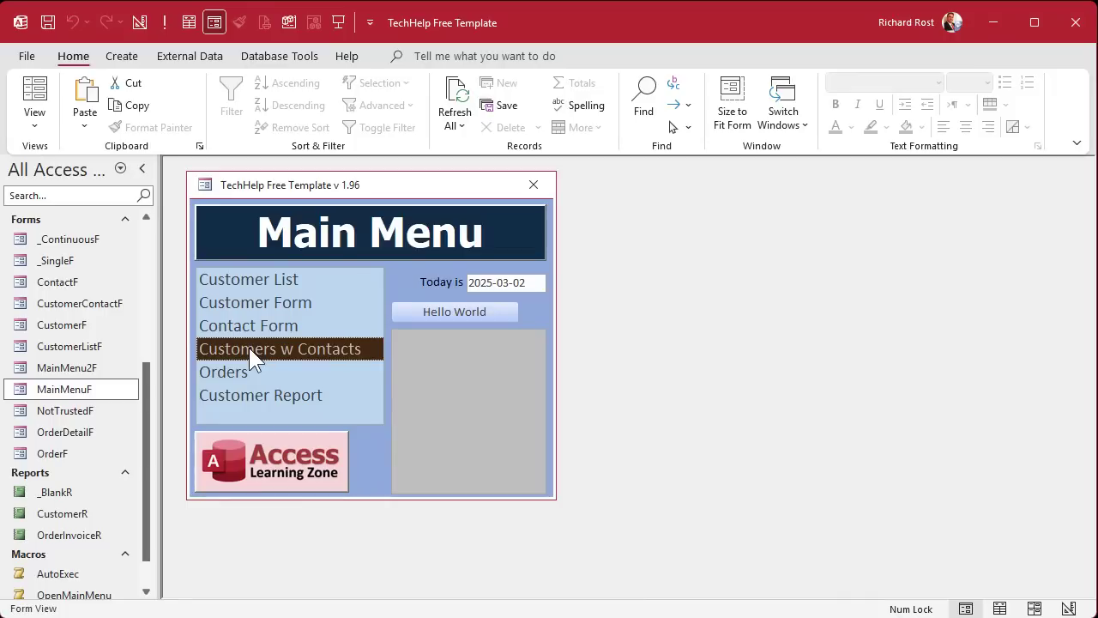
pyautogui.click(307, 360)
pyautogui.click(253, 309)
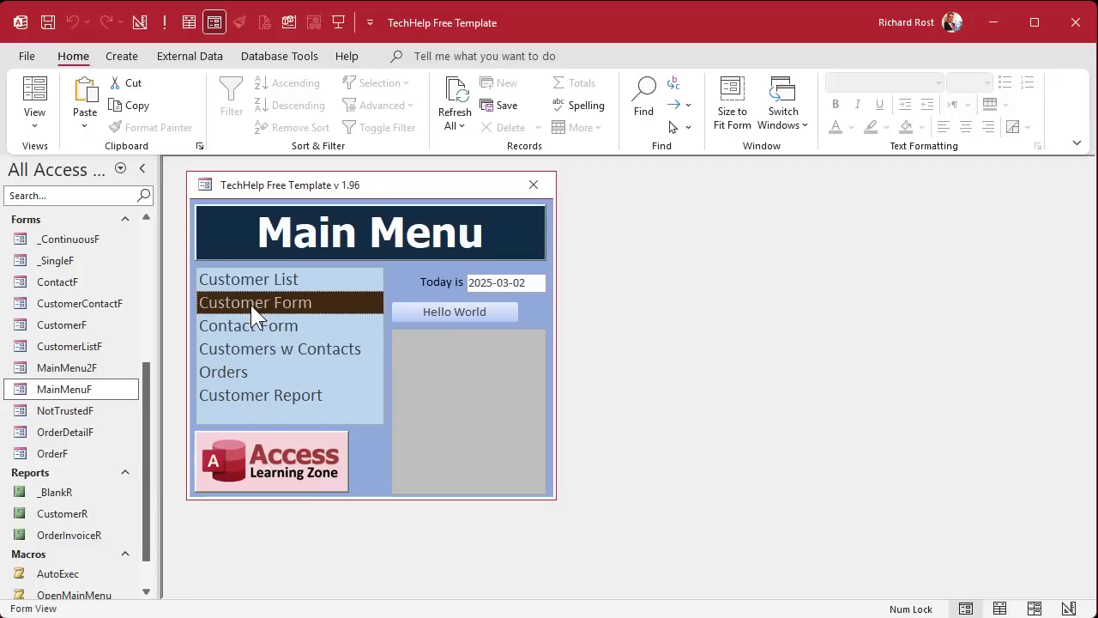
# Switch MainMenuF to Design view and create an On Dbl Click event procedure for the MenuList box.
pyautogui.rightClick(377, 185)
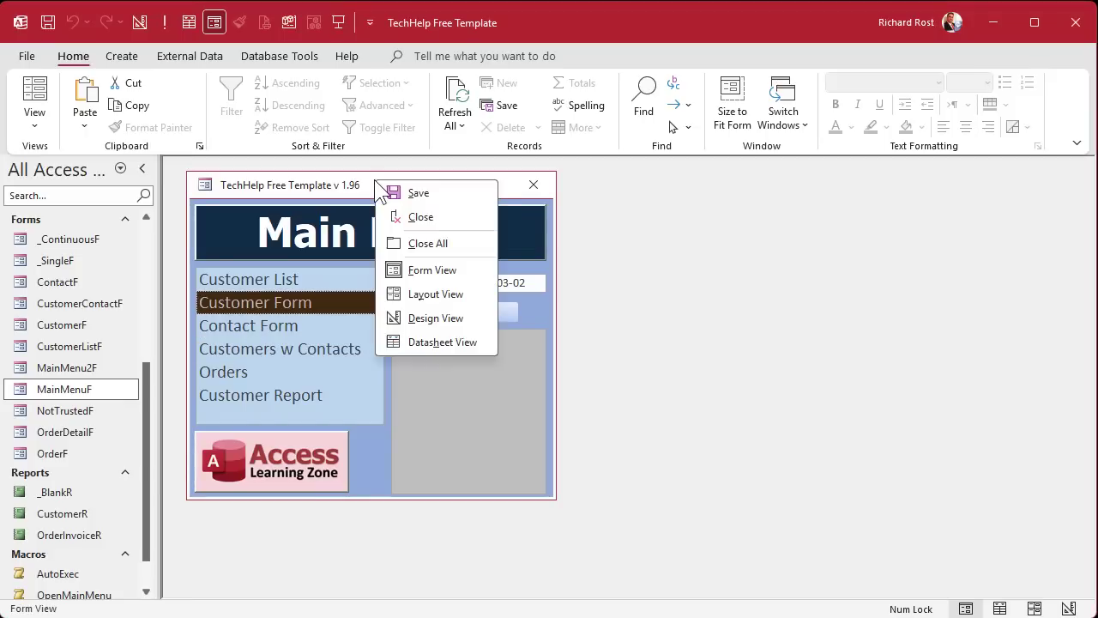
pyautogui.click(452, 316)
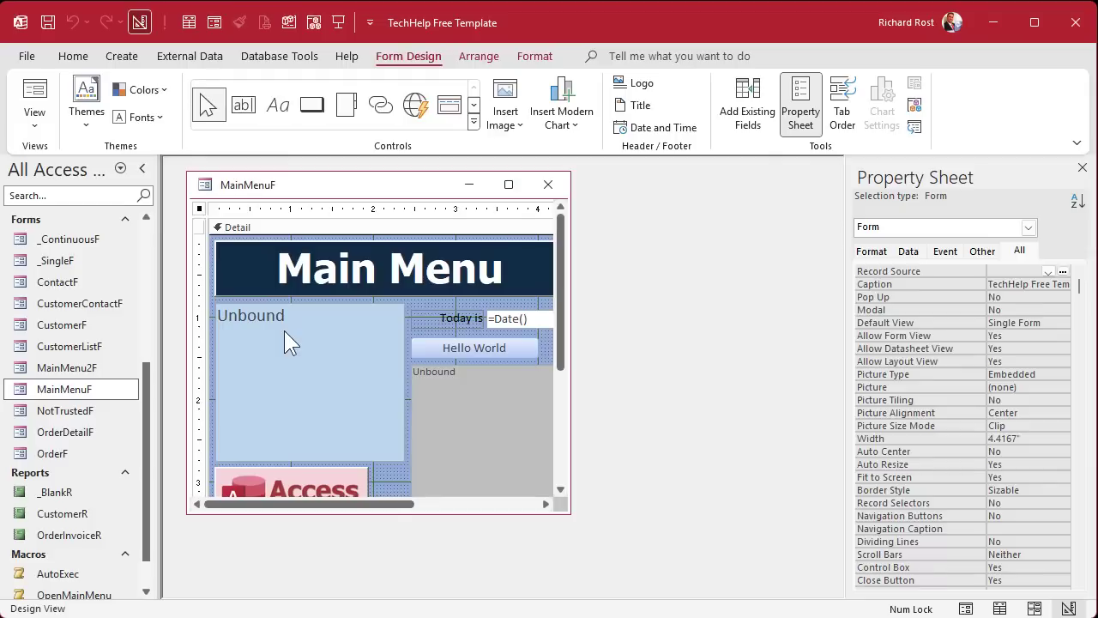
pyautogui.click(284, 331)
pyautogui.click(945, 251)
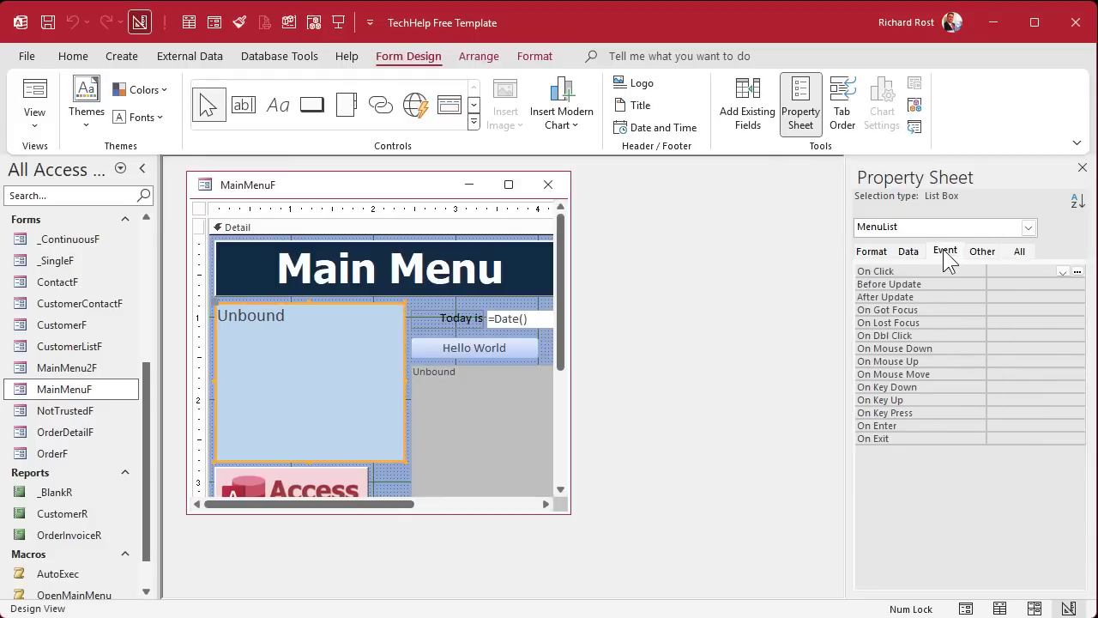
pyautogui.click(1005, 334)
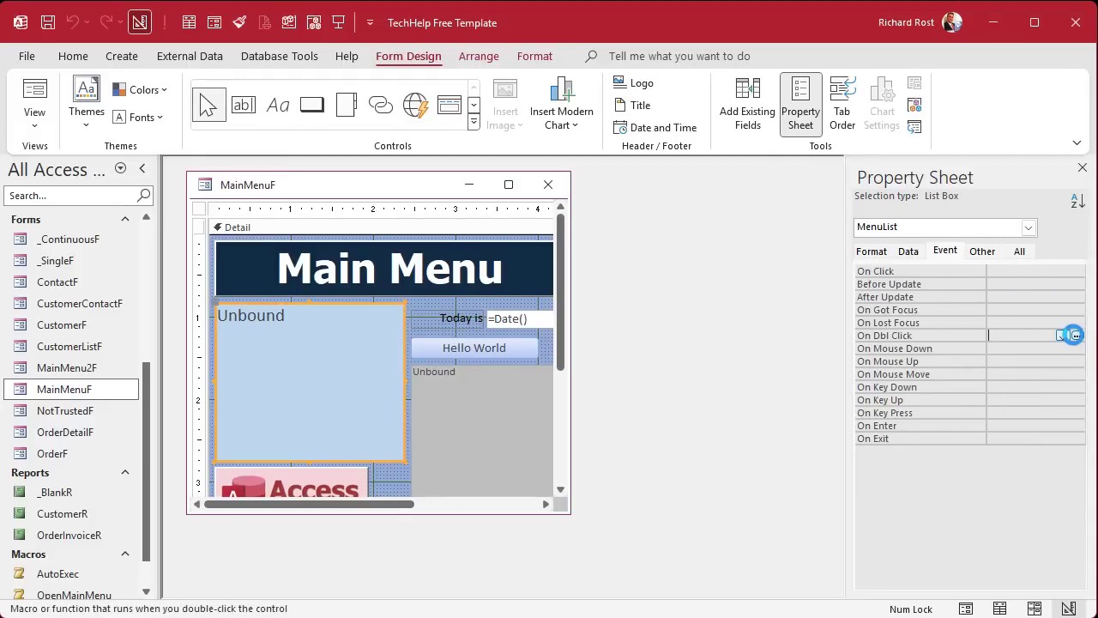
pyautogui.click(1078, 335)
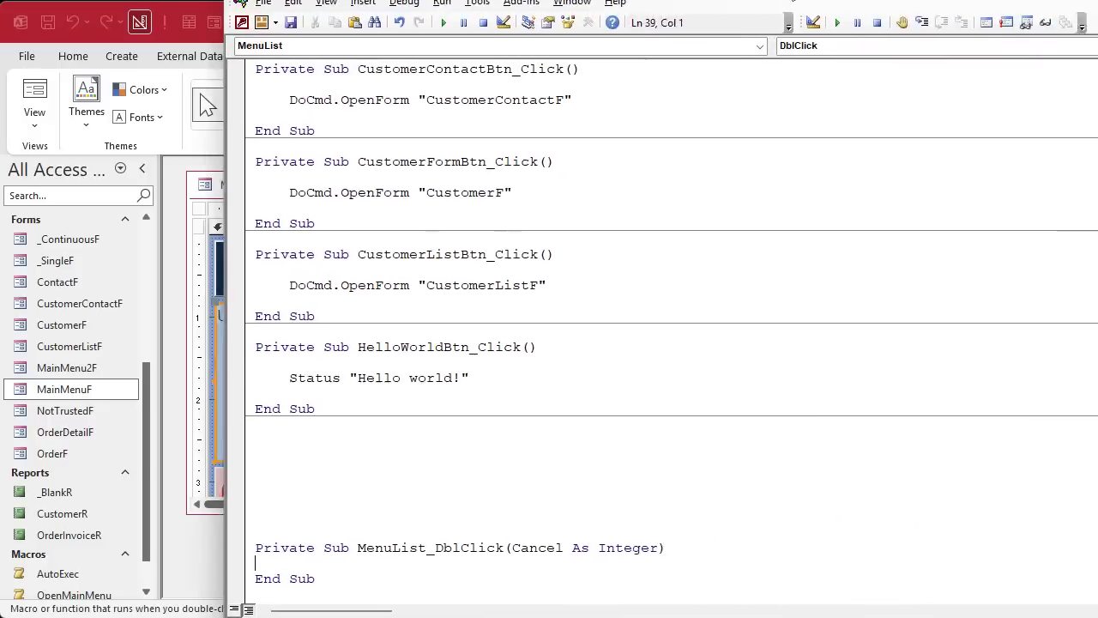
# Delete the blank lines above MenuList_DblClick and add an indented empty line inside the procedure for its code.
pyautogui.moveTo(282, 428); pyautogui.dragTo(287, 526)
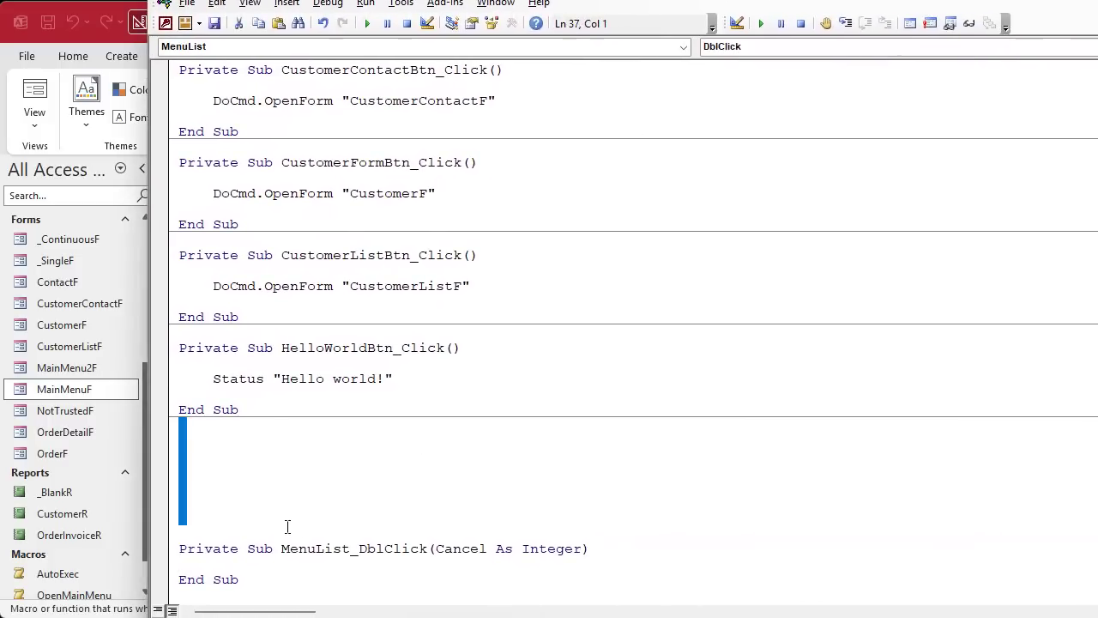
pyautogui.press('Delete')
pyautogui.press('Down')
pyautogui.press('Down')
pyautogui.press('Return')
pyautogui.press('Return')
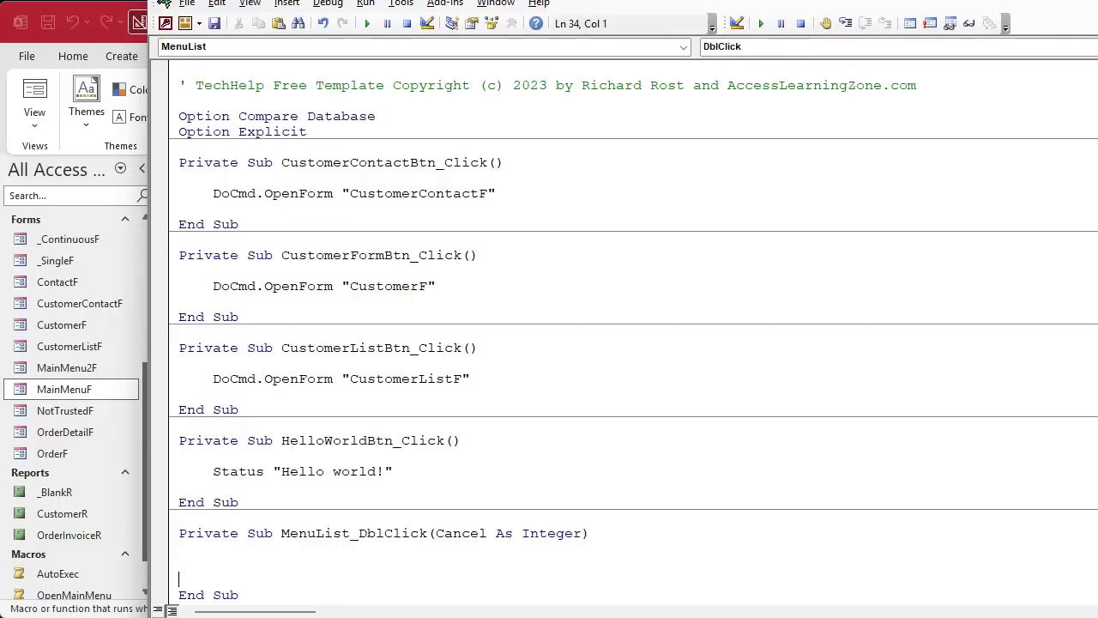
pyautogui.press('Up')
pyautogui.press('Tab')
pyautogui.scroll(-1, 552, 378)
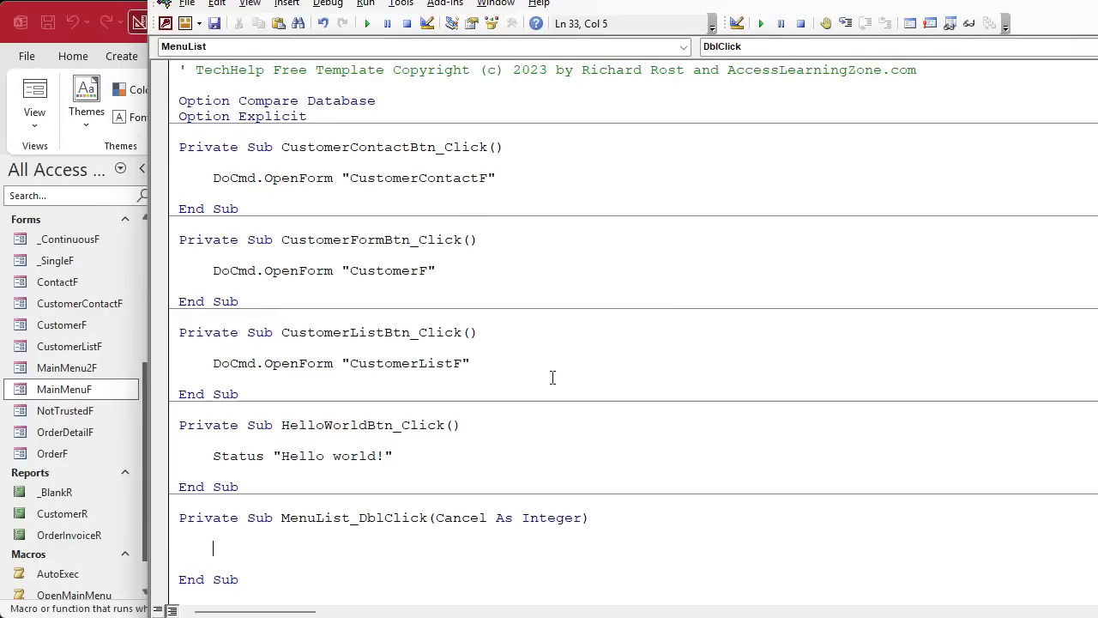
# Declare ObjectName as a String in MenuList_DblClick and assign it MenuList.Column(2).
pyautogui.write('Dim ObjectName as s')
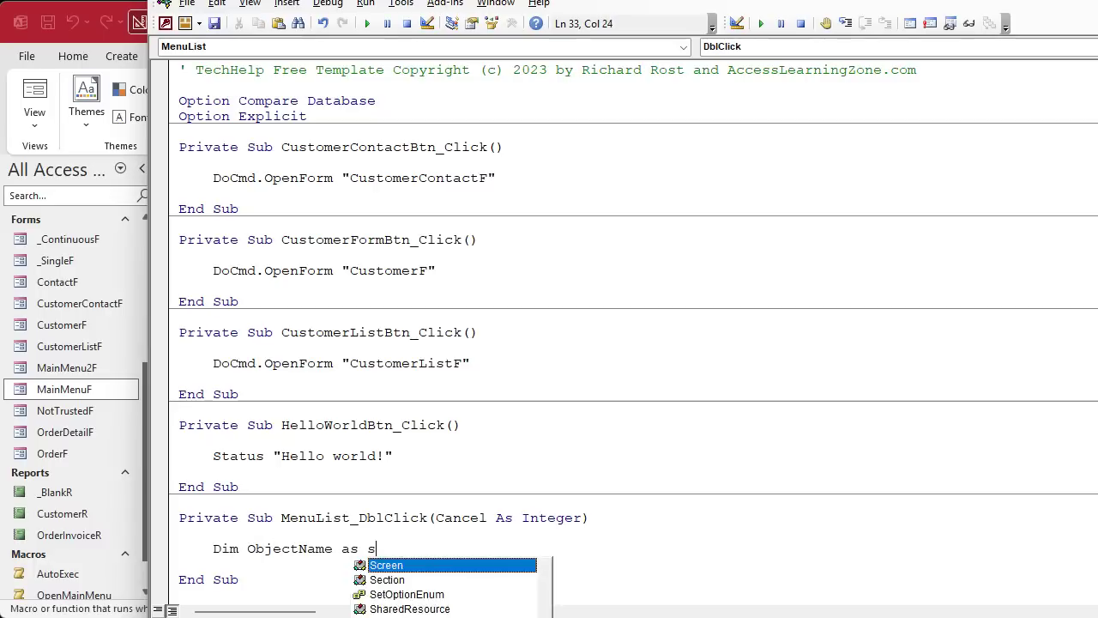
pyautogui.write('tring')
pyautogui.press('Return')
pyautogui.press('Return')
pyautogui.scroll(-1, 681, 481)
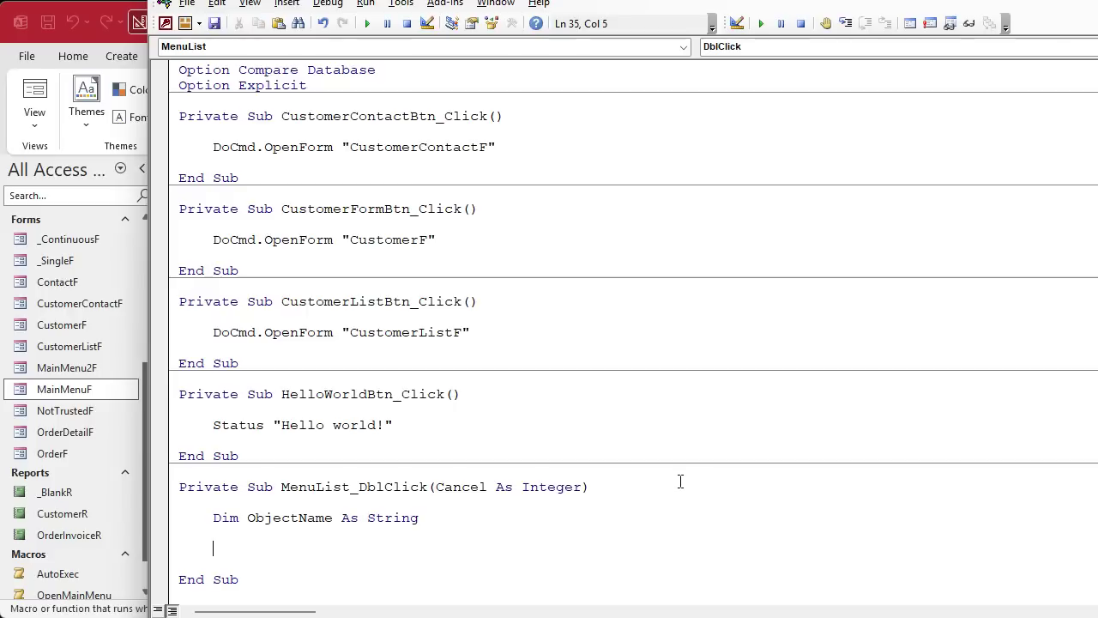
pyautogui.write('objectname = menulist.c')
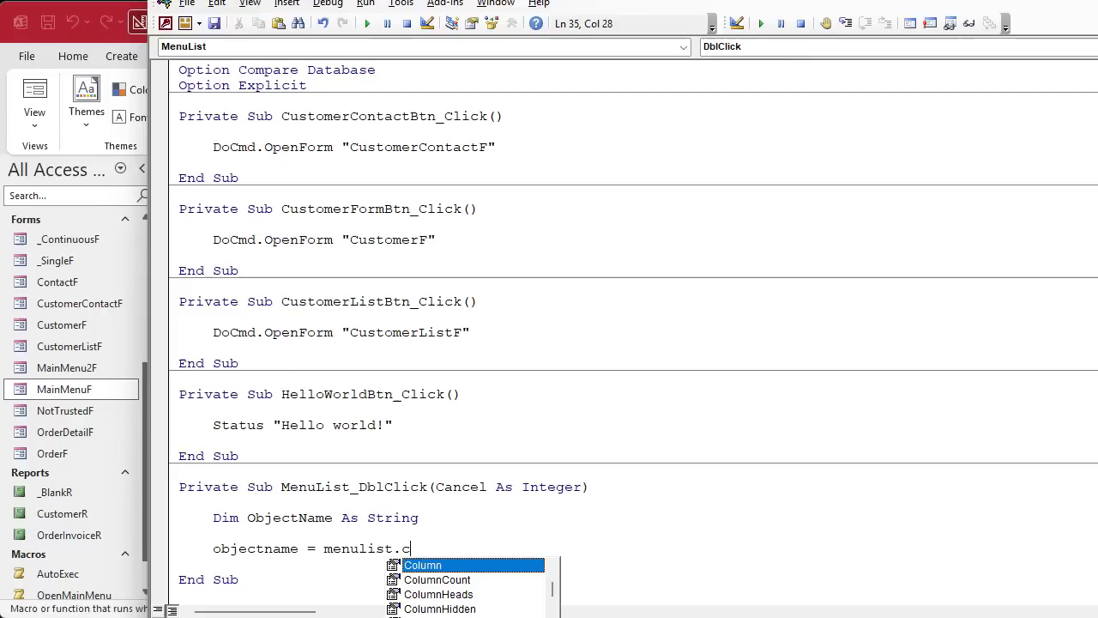
pyautogui.write('olumn(2)')
pyautogui.press('Return')
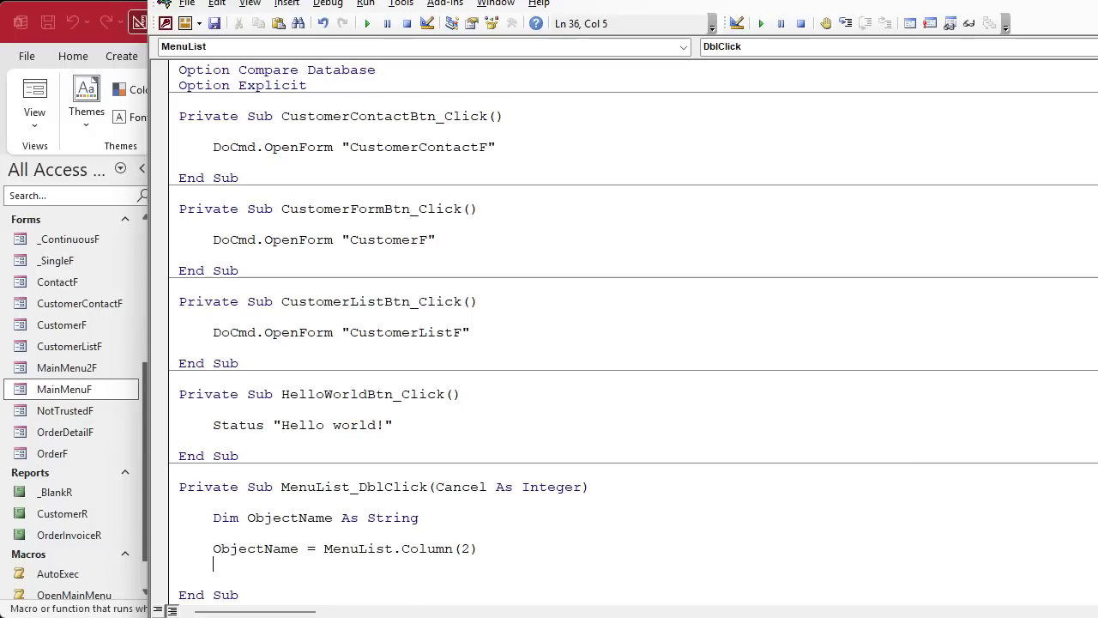
# Add the condition If Right(ObjectName, 1) = "F" Then, running DoCmd.OpenForm ObjectName.
pyautogui.write('if right(objec')
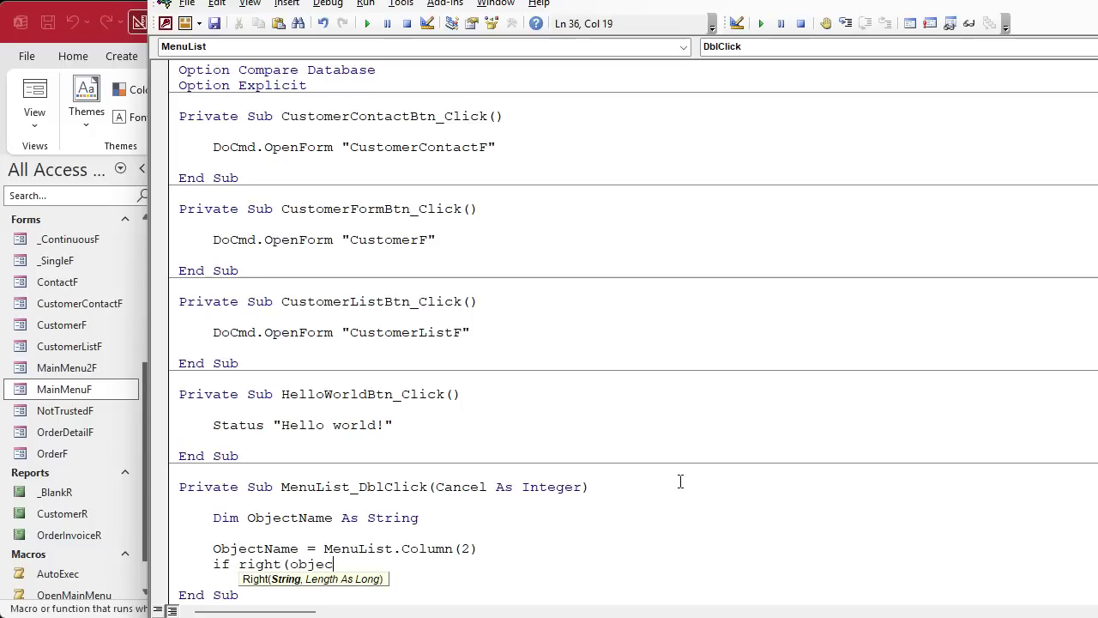
pyautogui.write('tname,1)="F"')
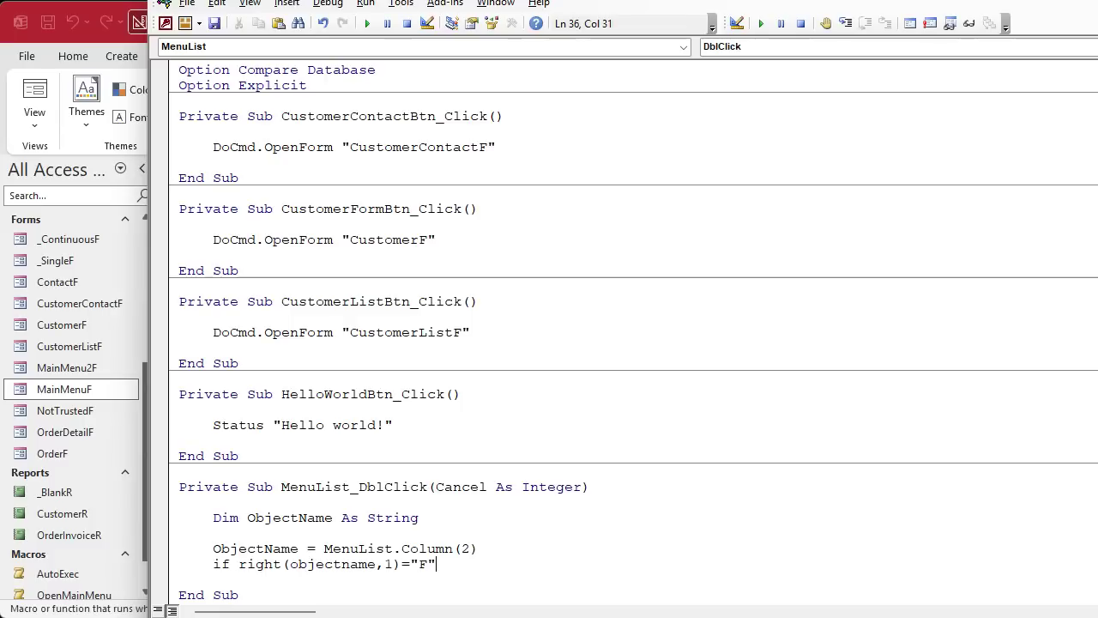
pyautogui.write('then')
pyautogui.press('Return')
pyautogui.press('Tab')
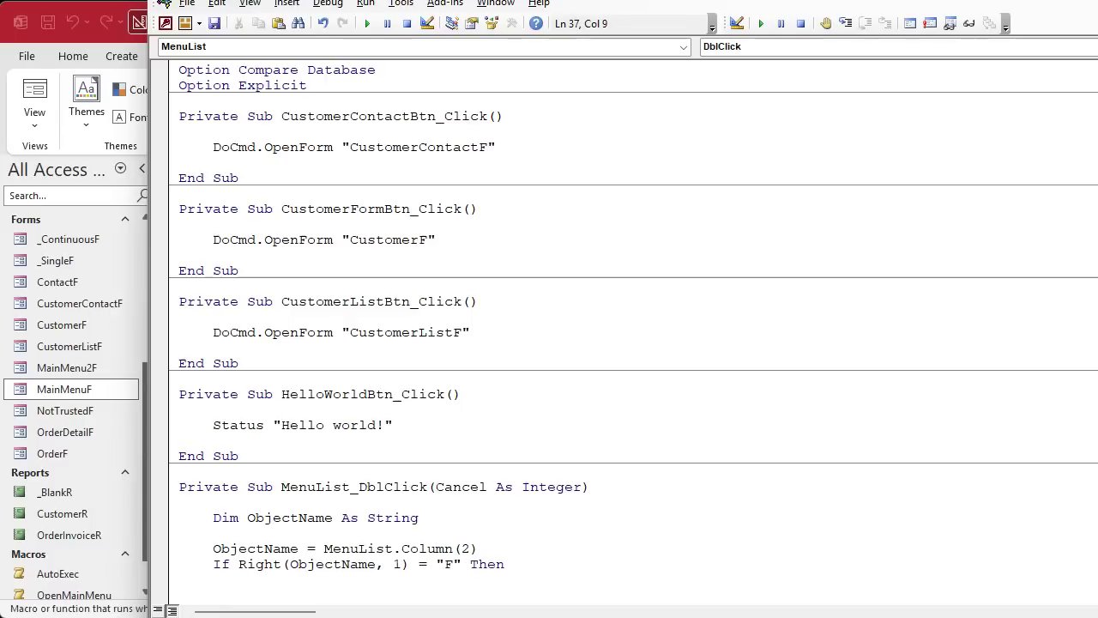
pyautogui.write('docmd.openform')
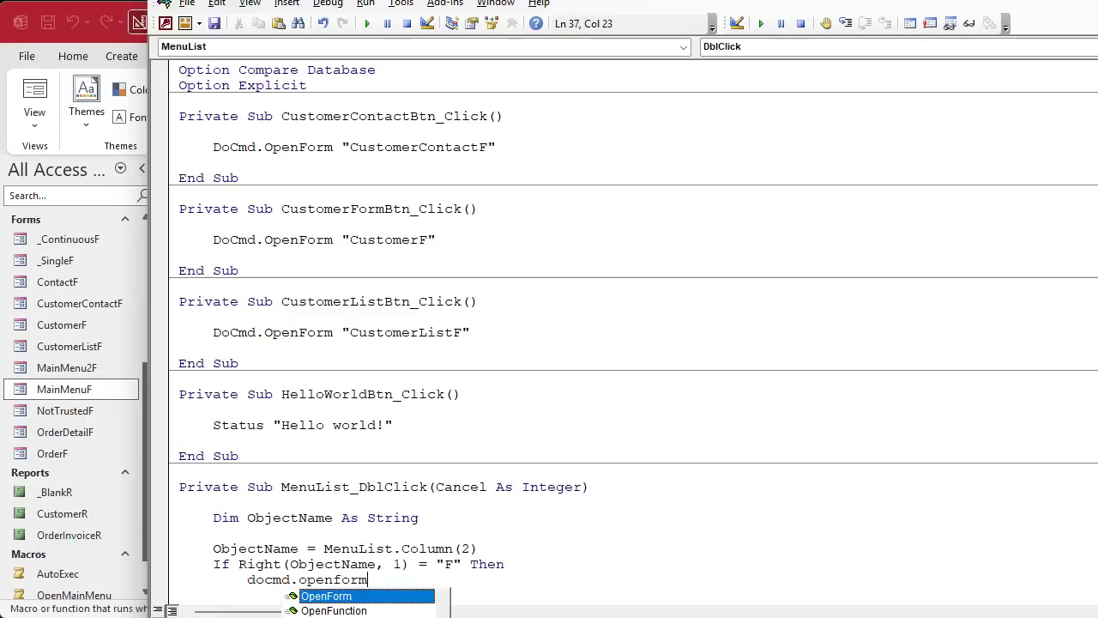
pyautogui.write(' Object')
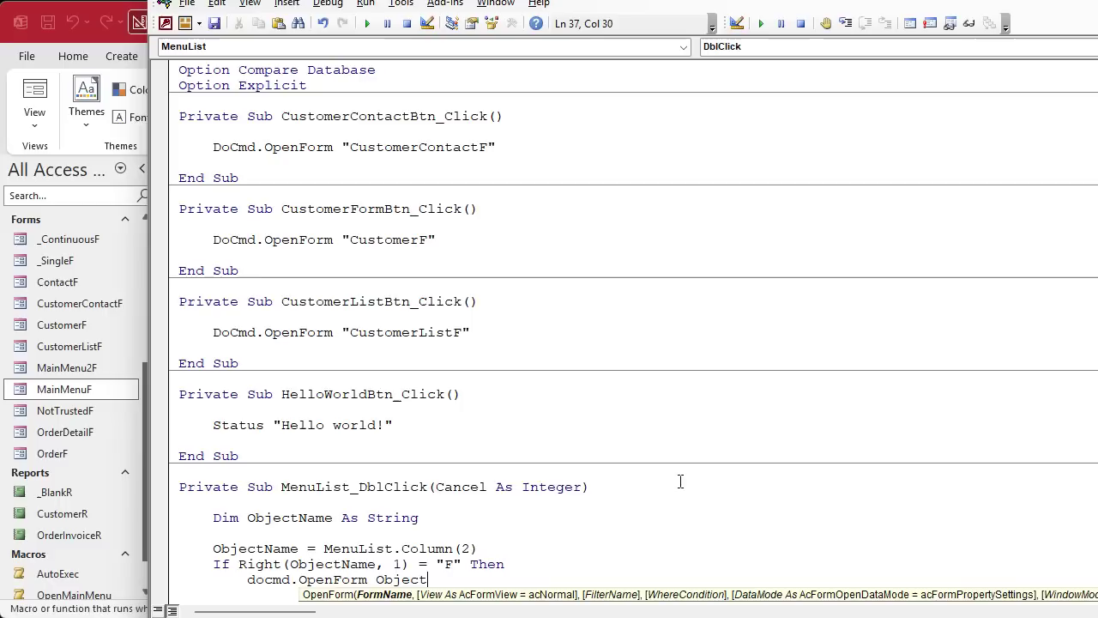
pyautogui.write('Name')
pyautogui.press('Return')
pyautogui.press('BackSpace')
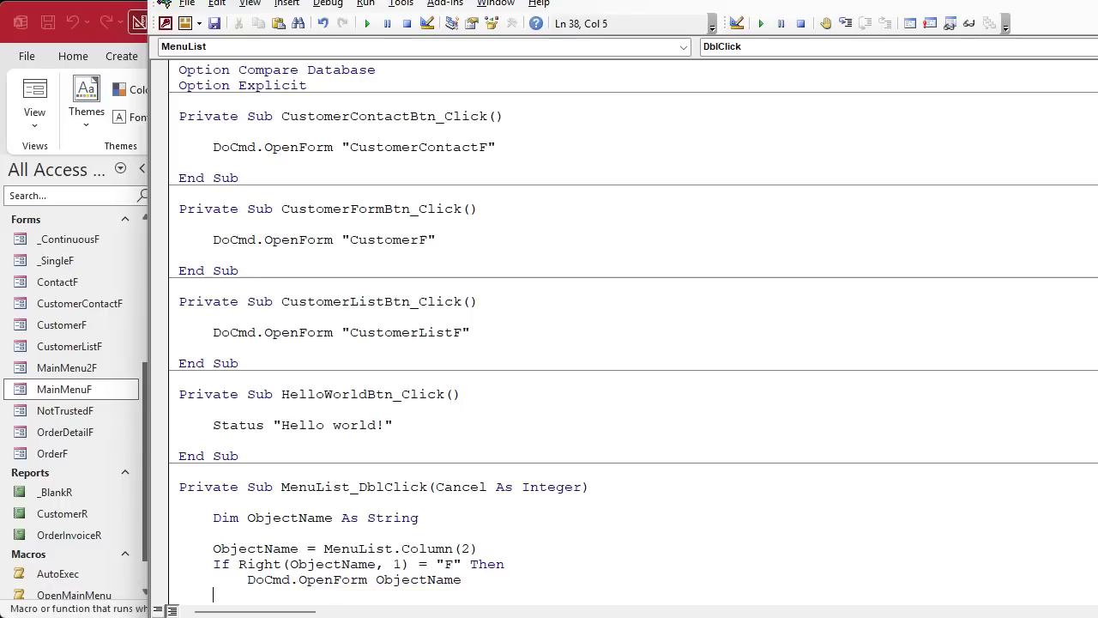
# Add an ElseIf branch for Right(ObjectName, 1) = "R" that runs DoCmd.OpenReport ObjectName, acViewPreview.
pyautogui.write('elseif right(objectname,1')
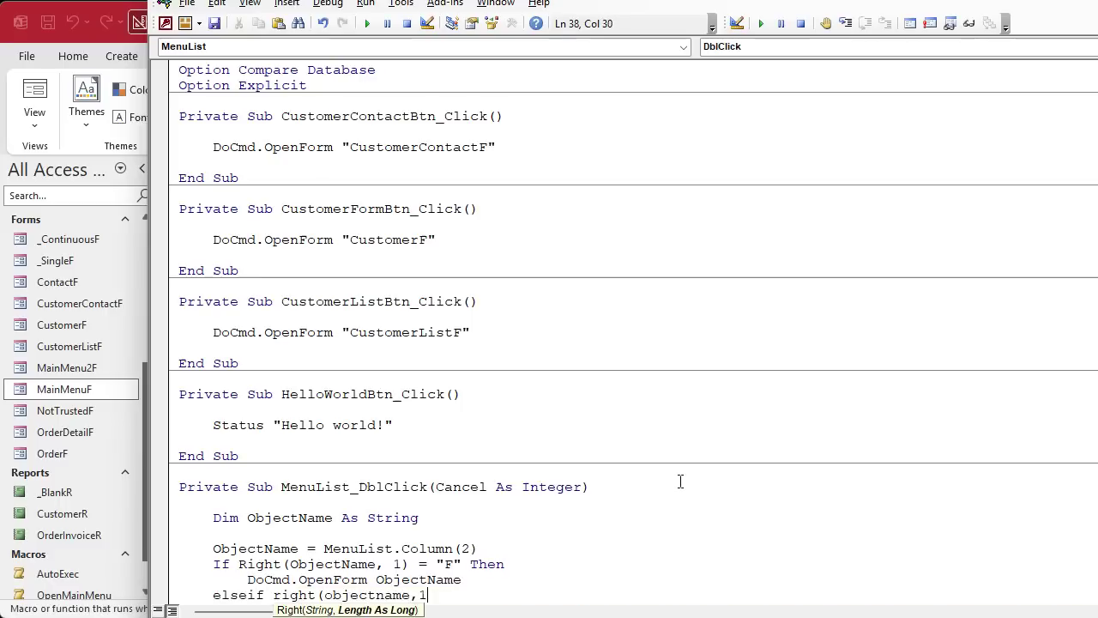
pyautogui.write(')="R" then')
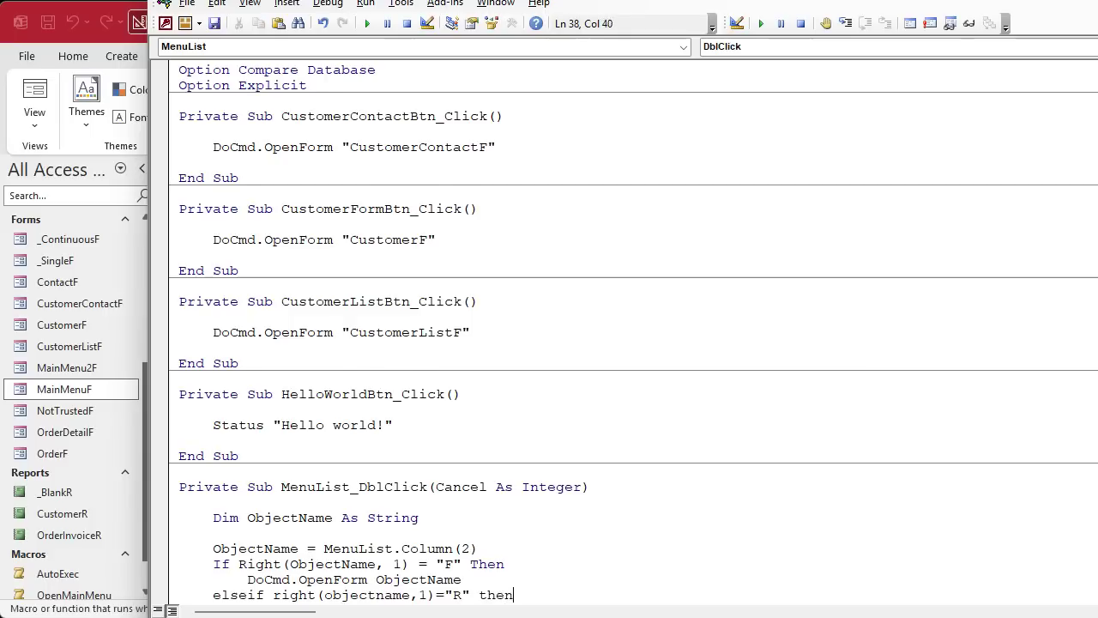
pyautogui.press('Return')
pyautogui.write('docmd.open')
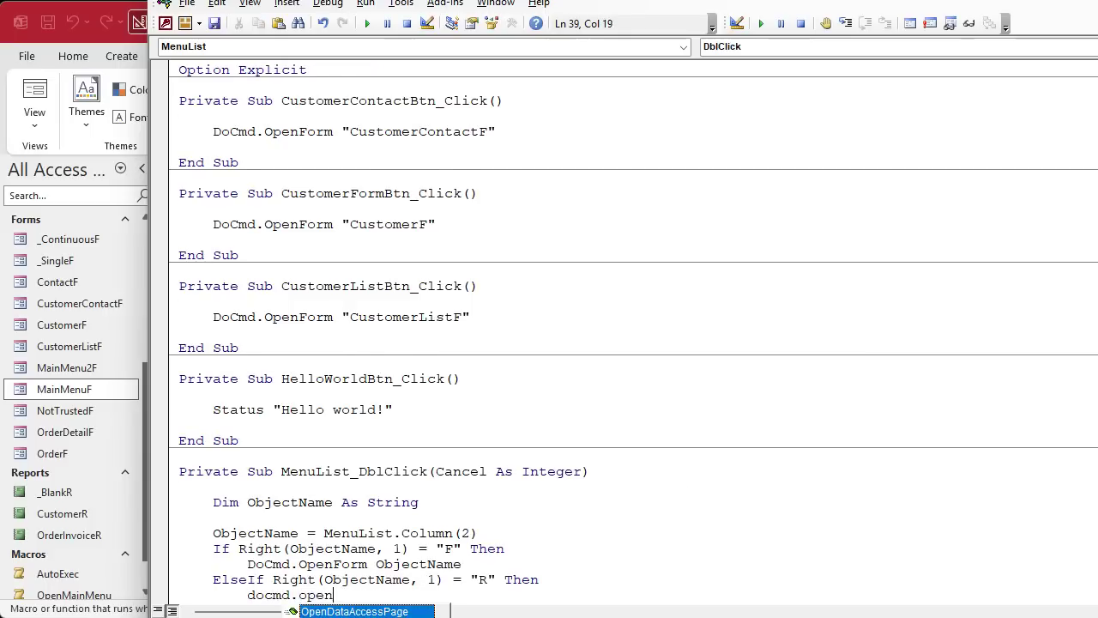
pyautogui.write('report ObjectName,')
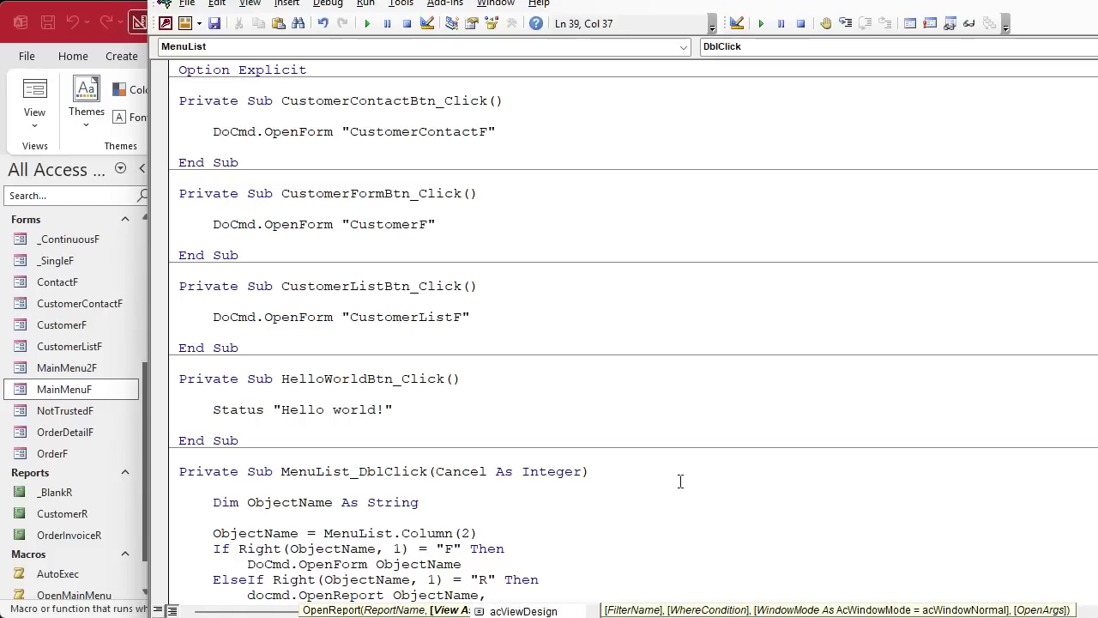
pyautogui.press('Down')
pyautogui.press('Down')
pyautogui.press('Down')
pyautogui.press('Down')
pyautogui.press('Down')
pyautogui.press('Return')
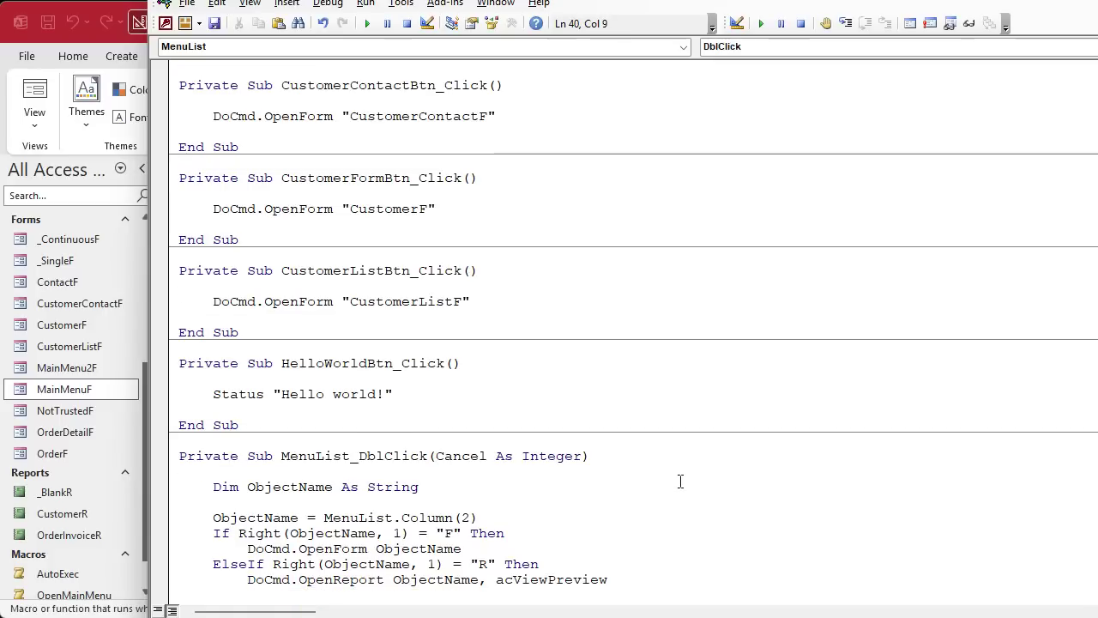
# Shorten the code window and re-enter acViewPreview as the view argument of the DoCmd.OpenReport line.
pyautogui.moveTo(165, 615); pyautogui.dragTo(166, 446)
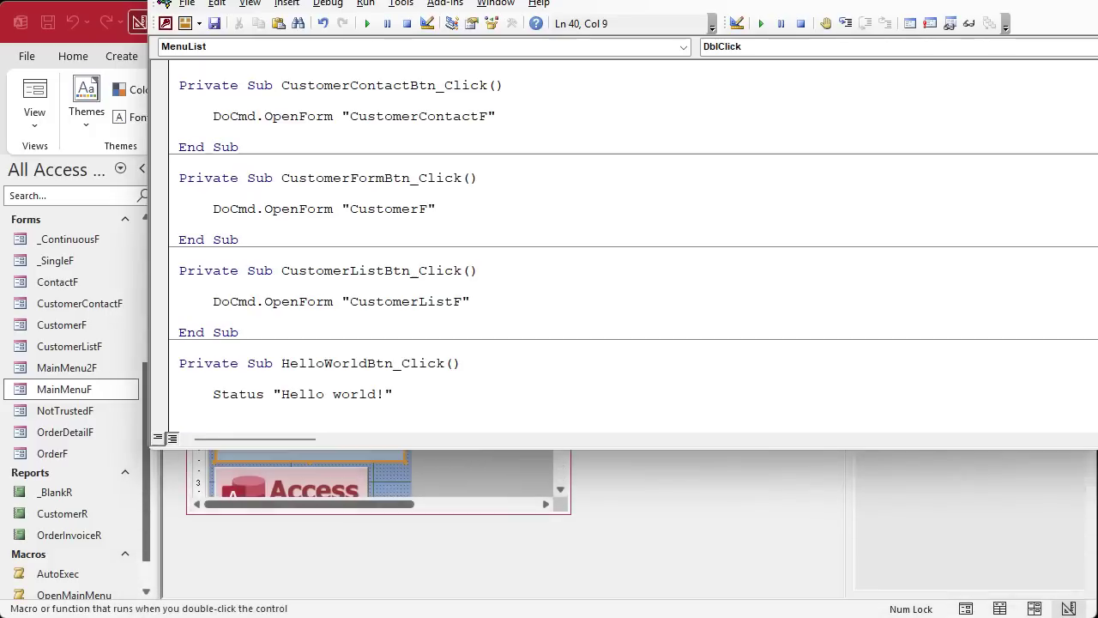
pyautogui.scroll(-5, 555, 258)
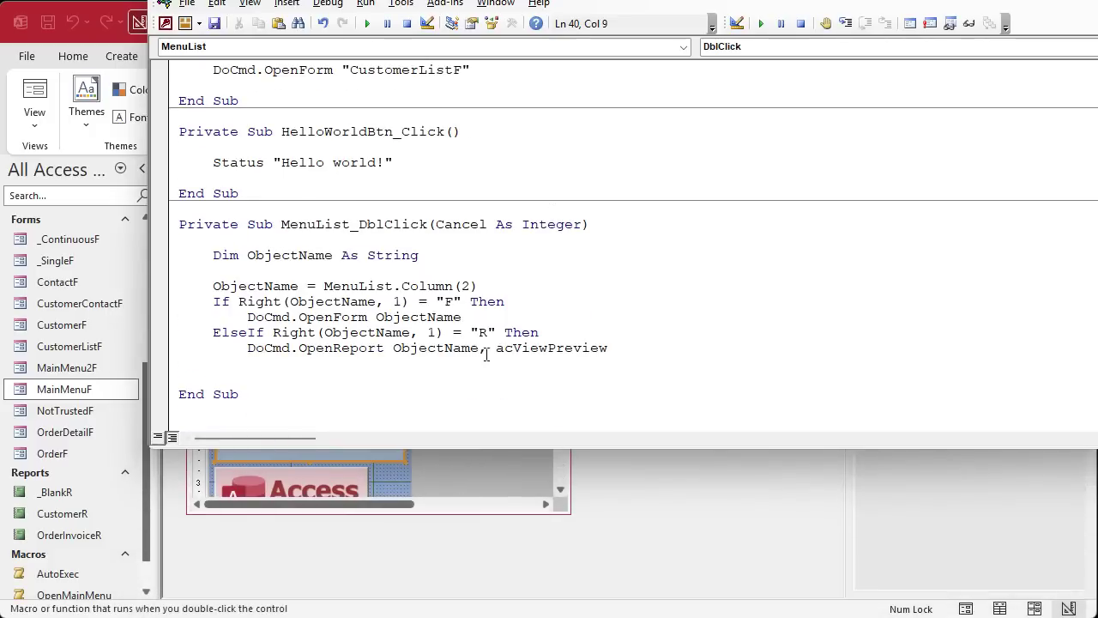
pyautogui.moveTo(478, 347); pyautogui.dragTo(660, 345)
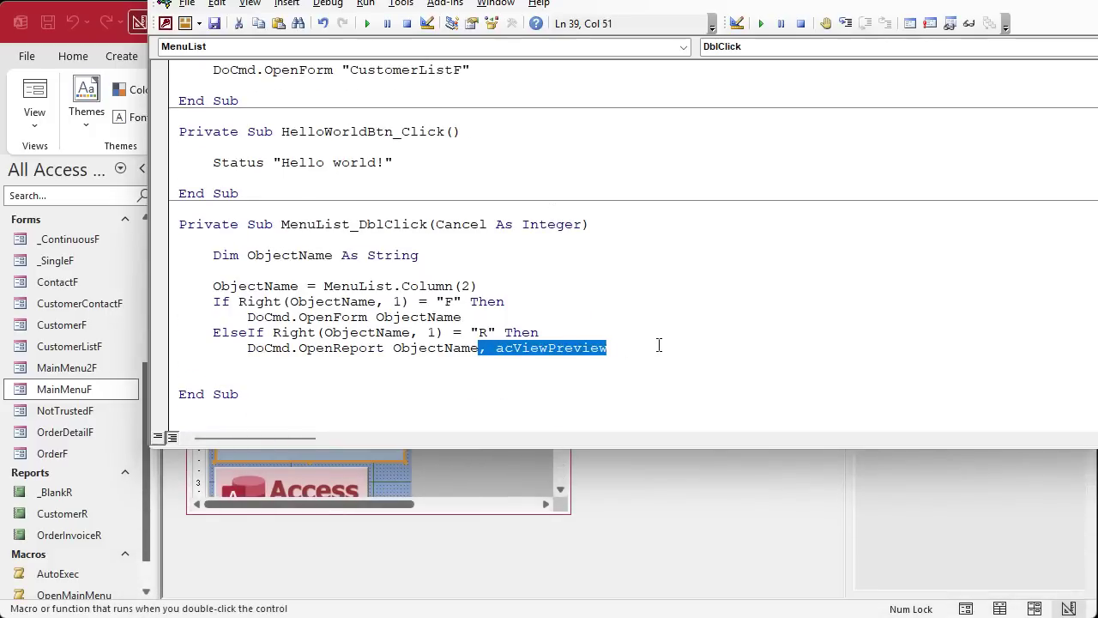
pyautogui.write(',')
pyautogui.press('Down')
pyautogui.press('Down')
pyautogui.press('Down')
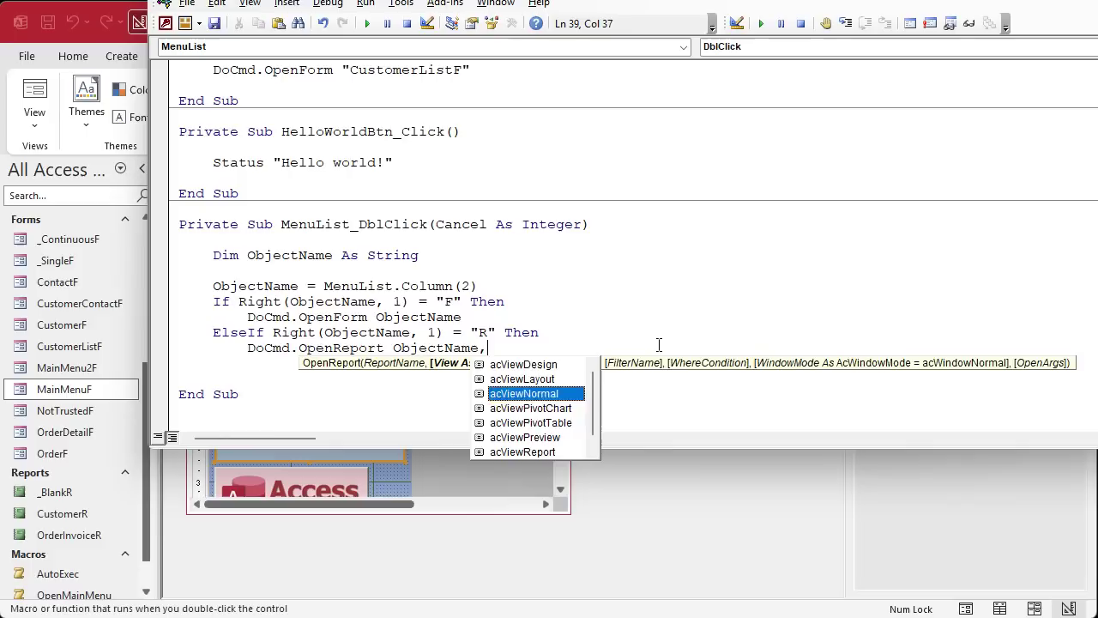
pyautogui.press('Return')
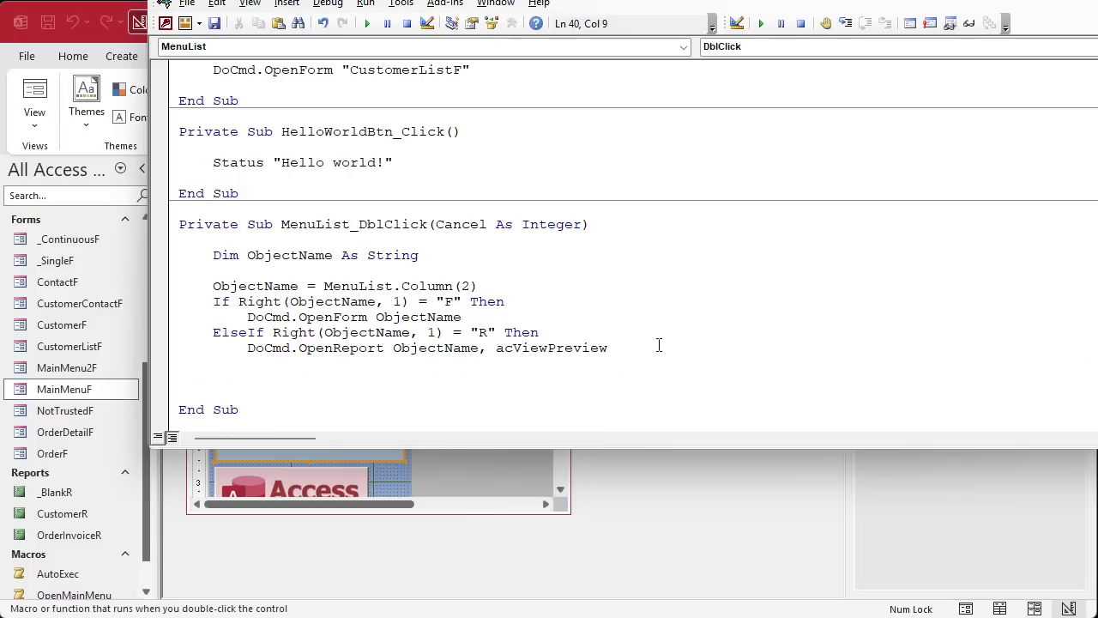
# Add an Else branch showing MsgBox "Bad name!", close the block with End If, and remove the spare blank line.
pyautogui.press('BackSpace')
pyautogui.write('else')
pyautogui.press('Return')
pyautogui.press('Tab')
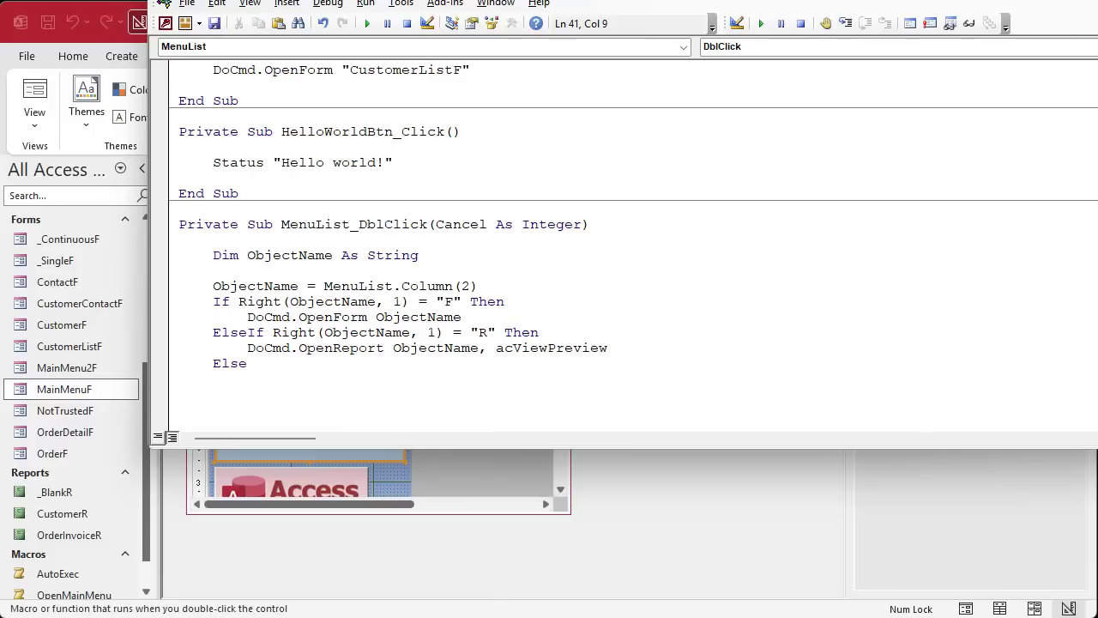
pyautogui.write('msgbox "Bad name!"')
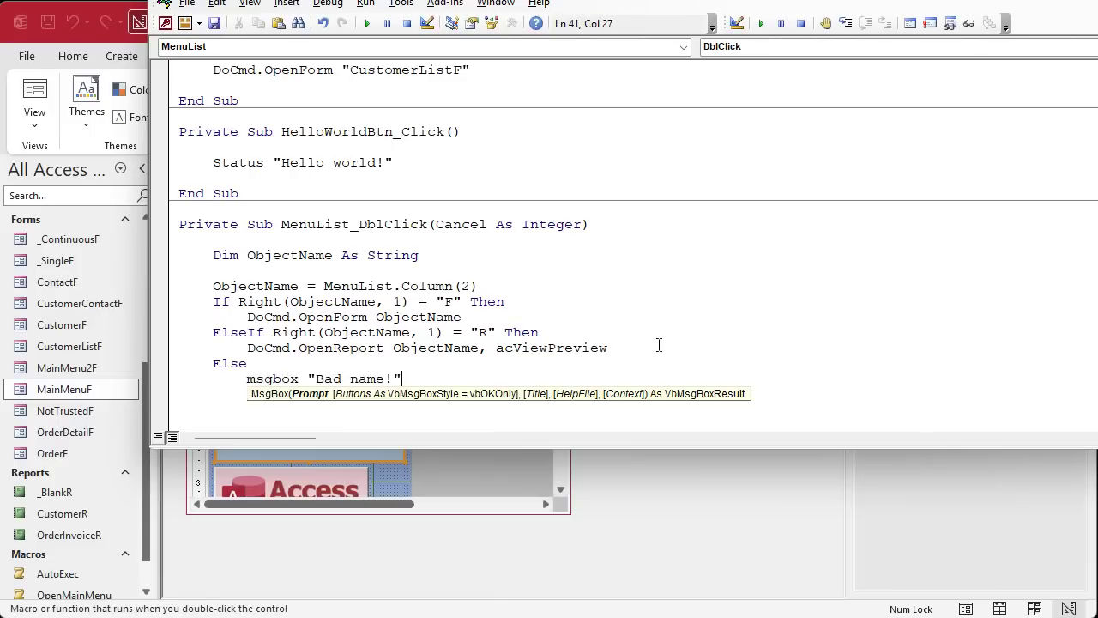
pyautogui.press('Return')
pyautogui.press('BackSpace')
pyautogui.write('end if')
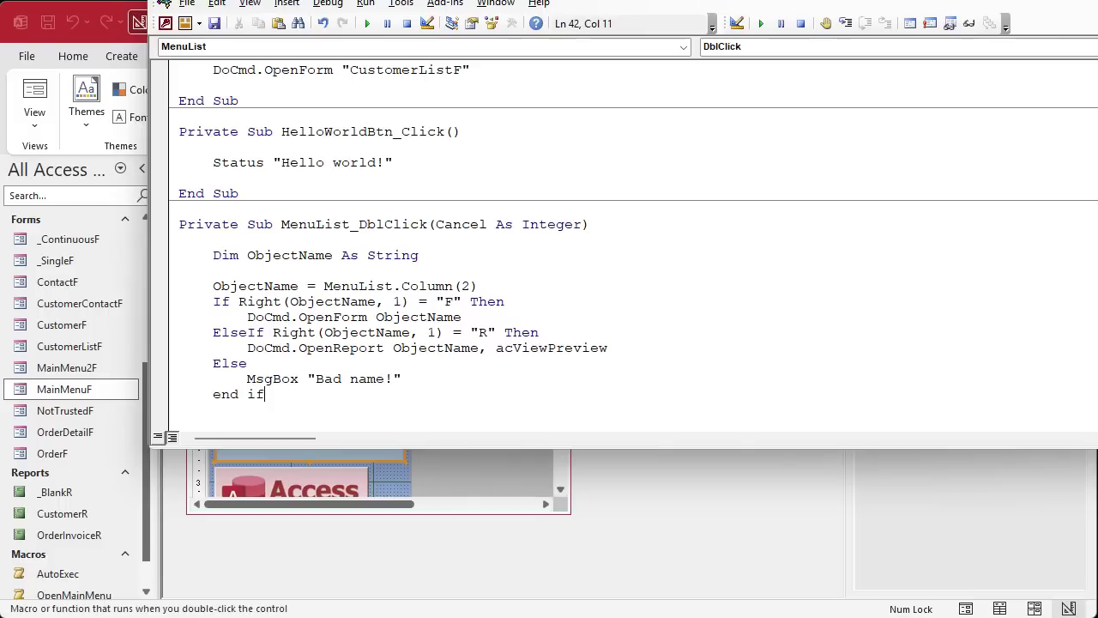
pyautogui.press('Down')
pyautogui.press('Down')
pyautogui.press('BackSpace')
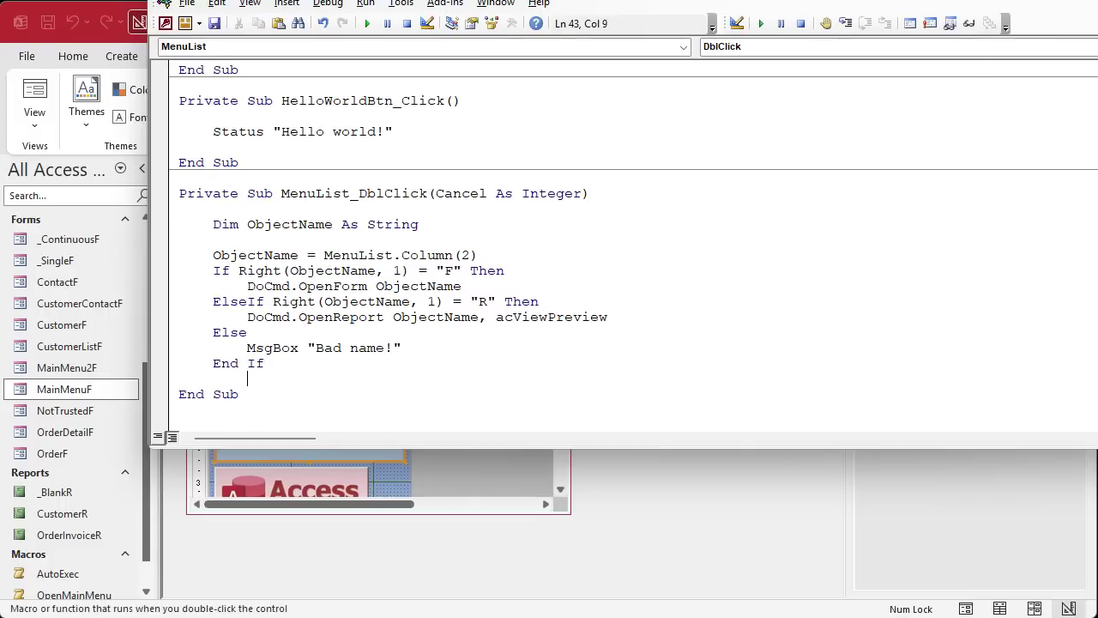
# Compile the database's VBA code, then close MainMenuF's design and reopen the main menu in form view.
pyautogui.click(333, 62)
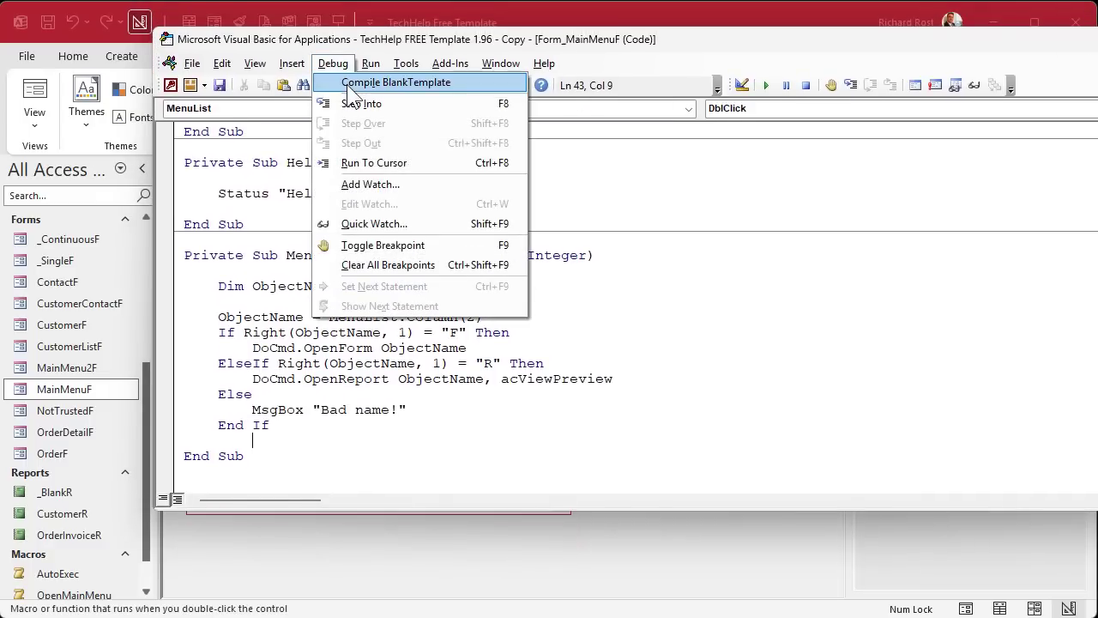
pyautogui.click(348, 84)
pyautogui.hotkey('alt', 'F11')
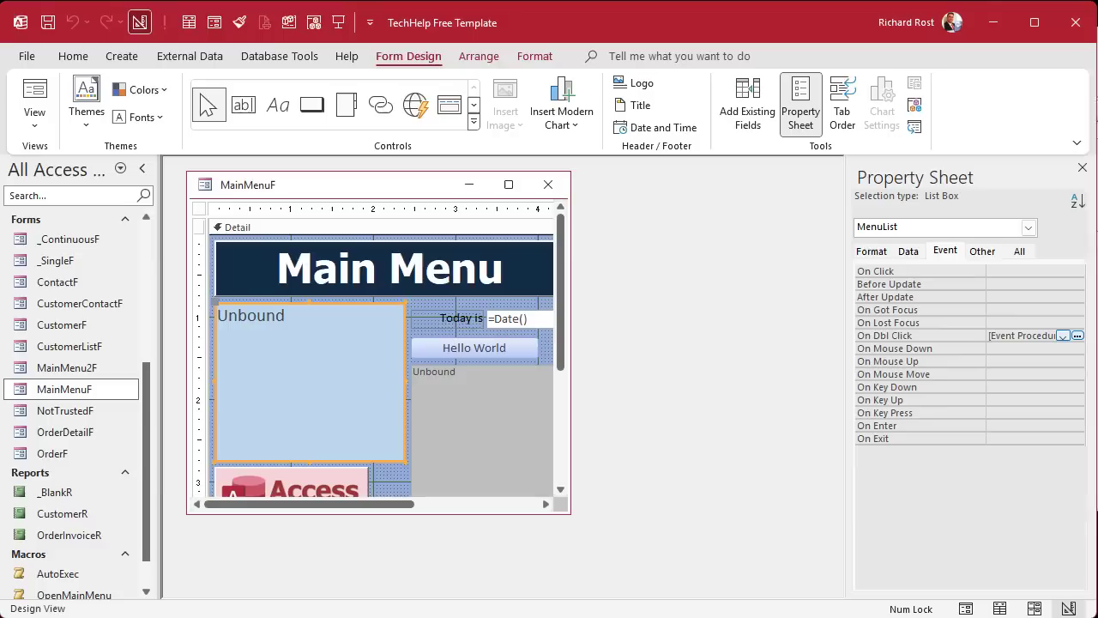
pyautogui.click(549, 185)
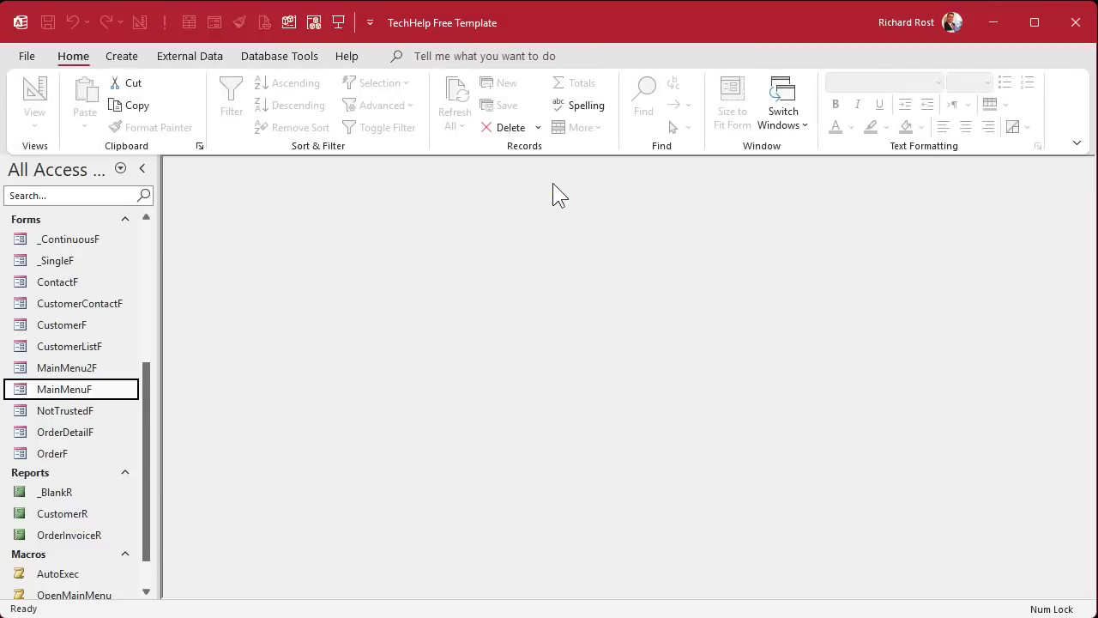
pyautogui.click(339, 25)
# Test the Customer Form entry in the menu list by opening its form, moving it clear of the menu and closing it.
pyautogui.click(250, 310)
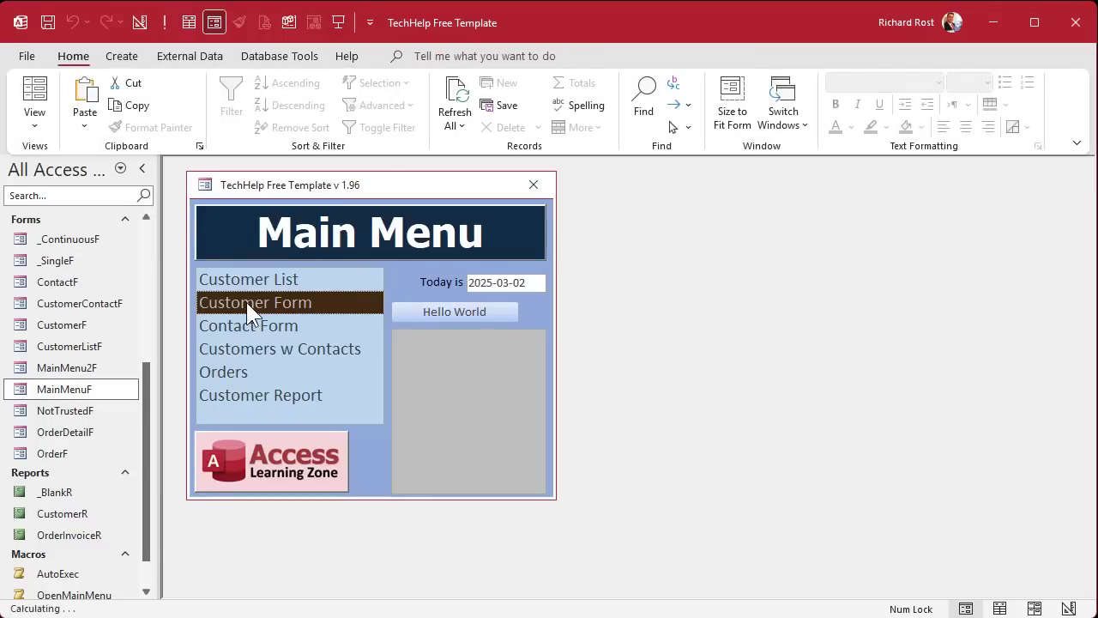
pyautogui.doubleClick(250, 310)
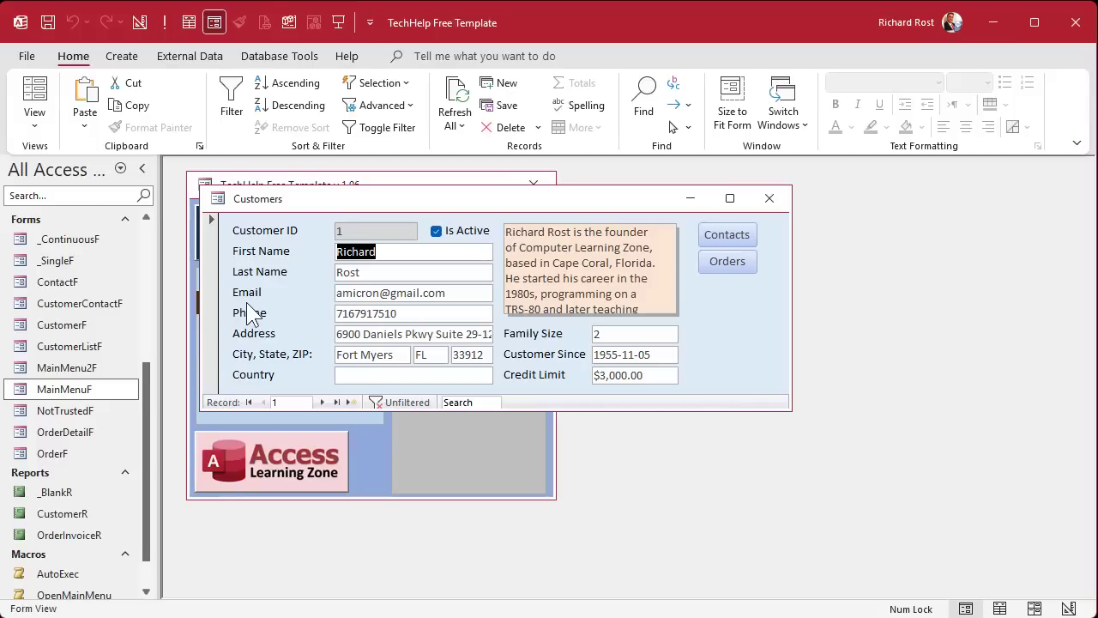
pyautogui.moveTo(410, 203); pyautogui.dragTo(660, 244)
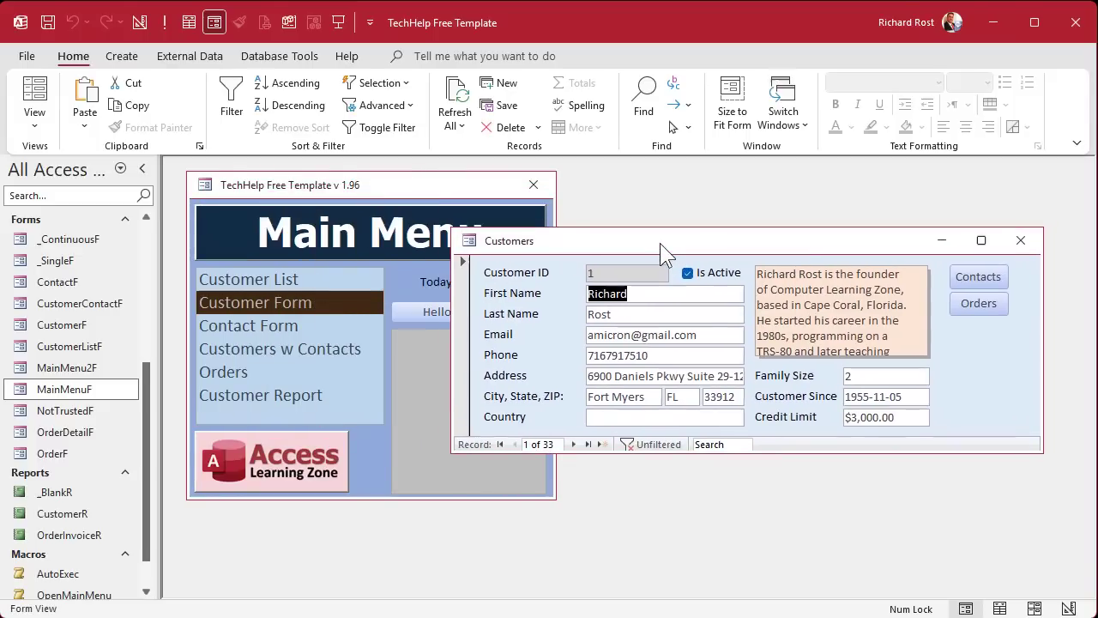
pyautogui.click(1018, 240)
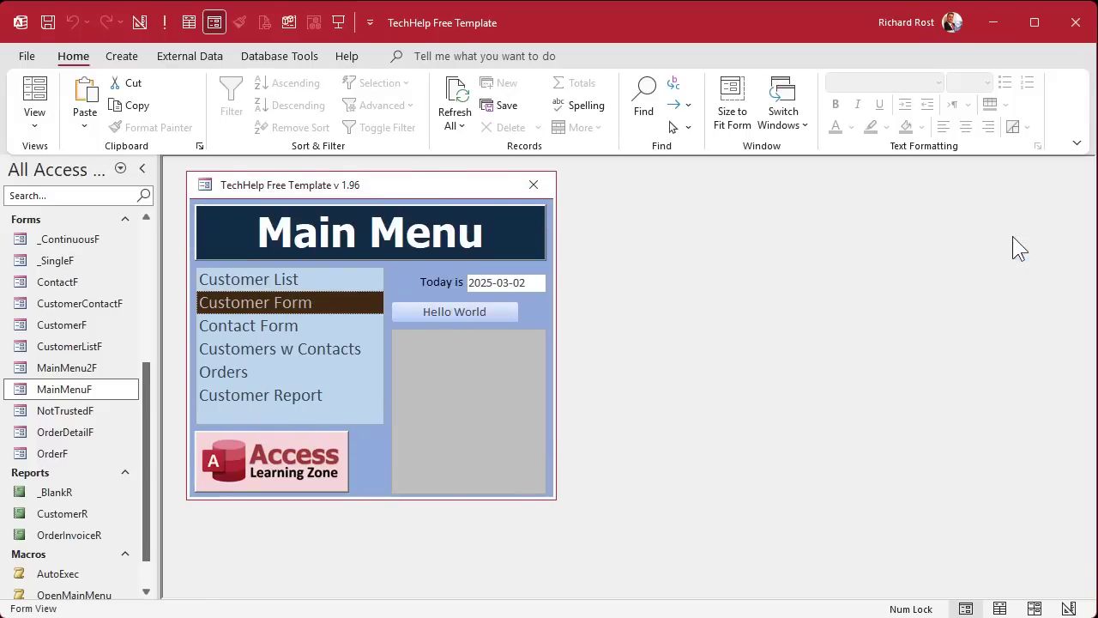
# Test the Contact Form and Orders entries in the menu list, closing each form it opens.
pyautogui.doubleClick(236, 327)
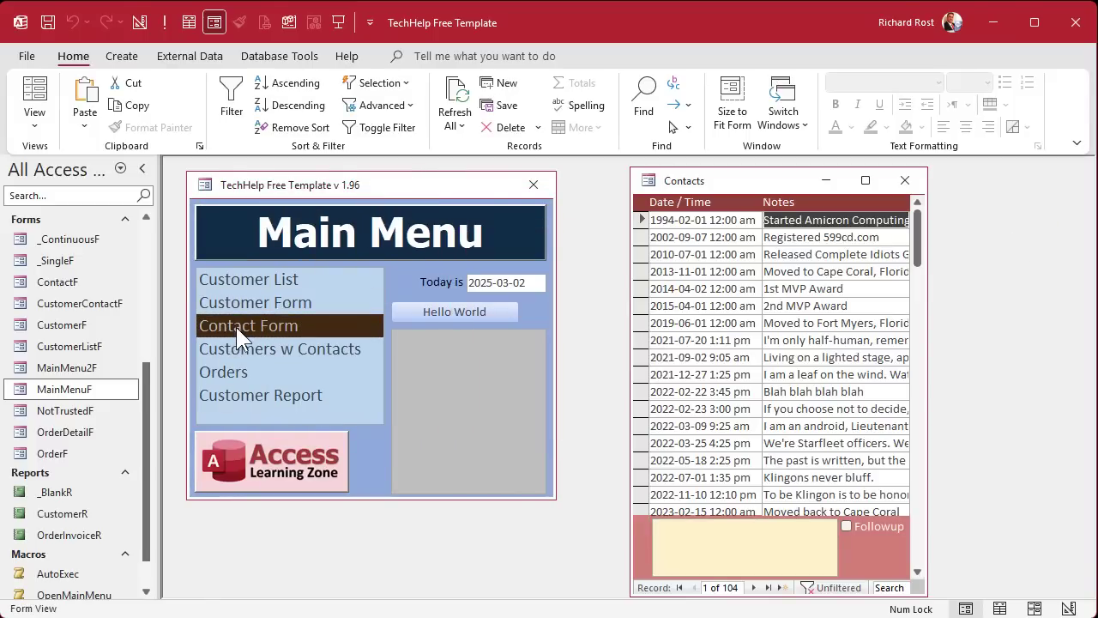
pyautogui.click(905, 180)
pyautogui.doubleClick(246, 370)
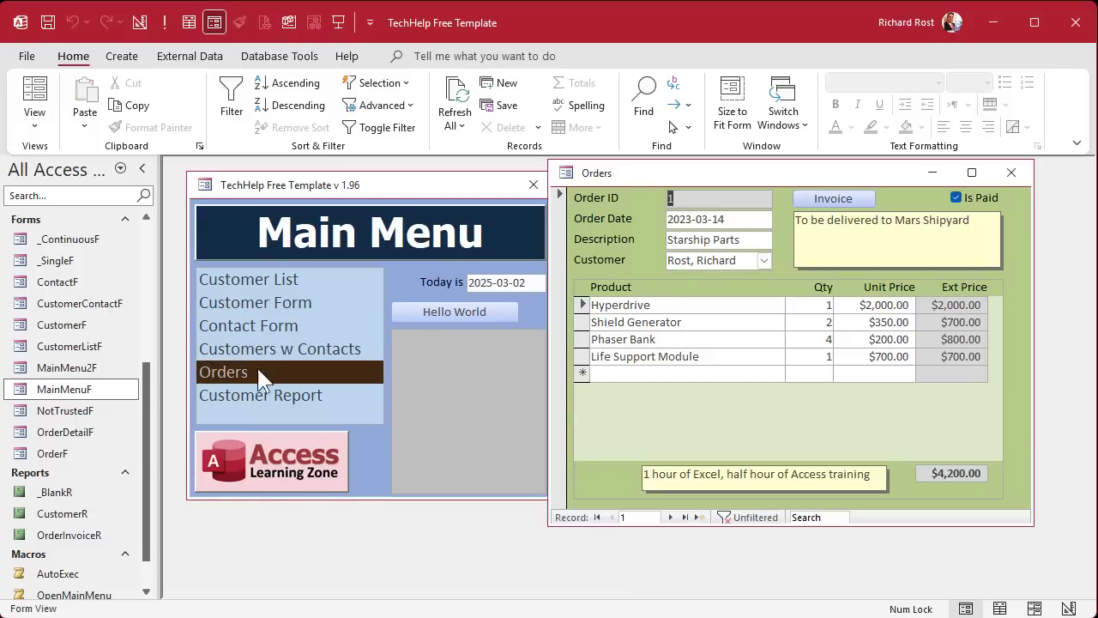
pyautogui.click(1012, 172)
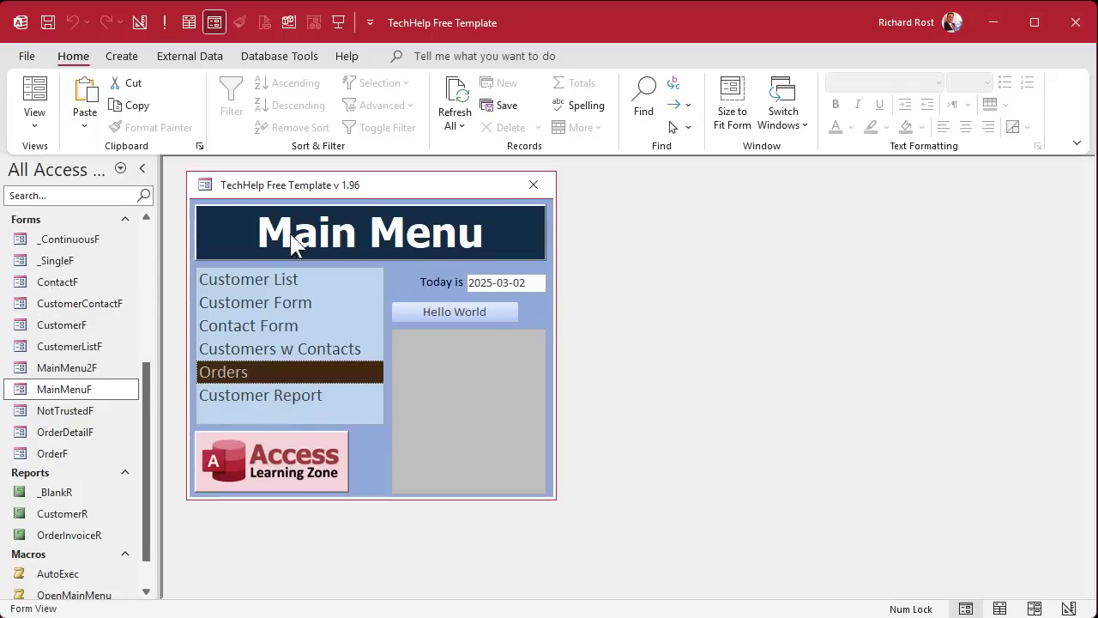
# Test the Customer Report entry in the menu list and close the report preview it opens.
pyautogui.click(292, 397)
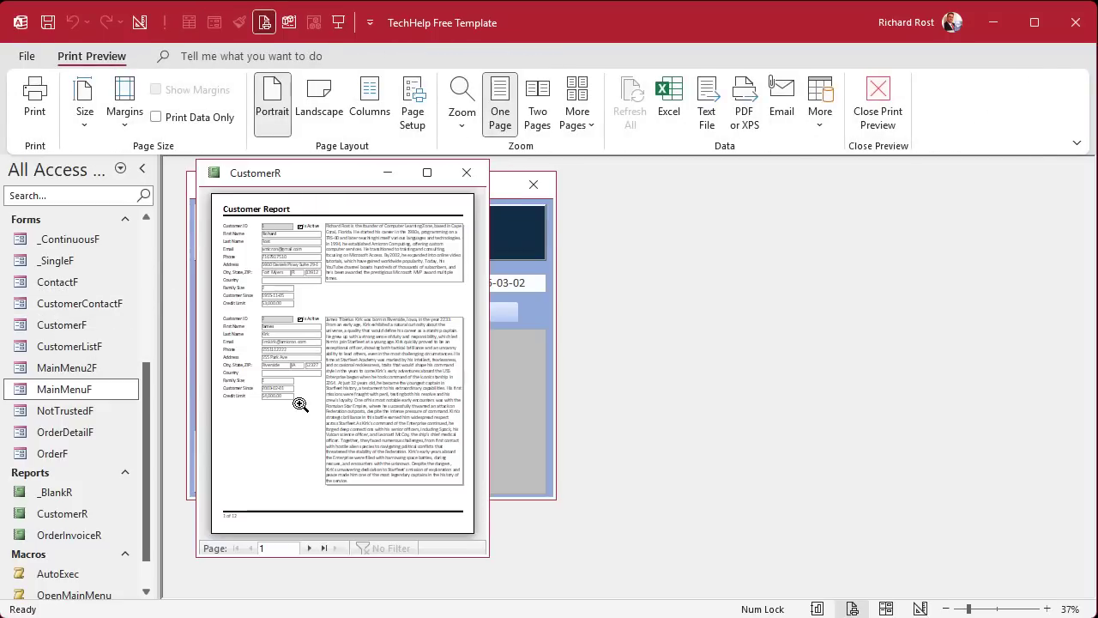
pyautogui.click(467, 173)
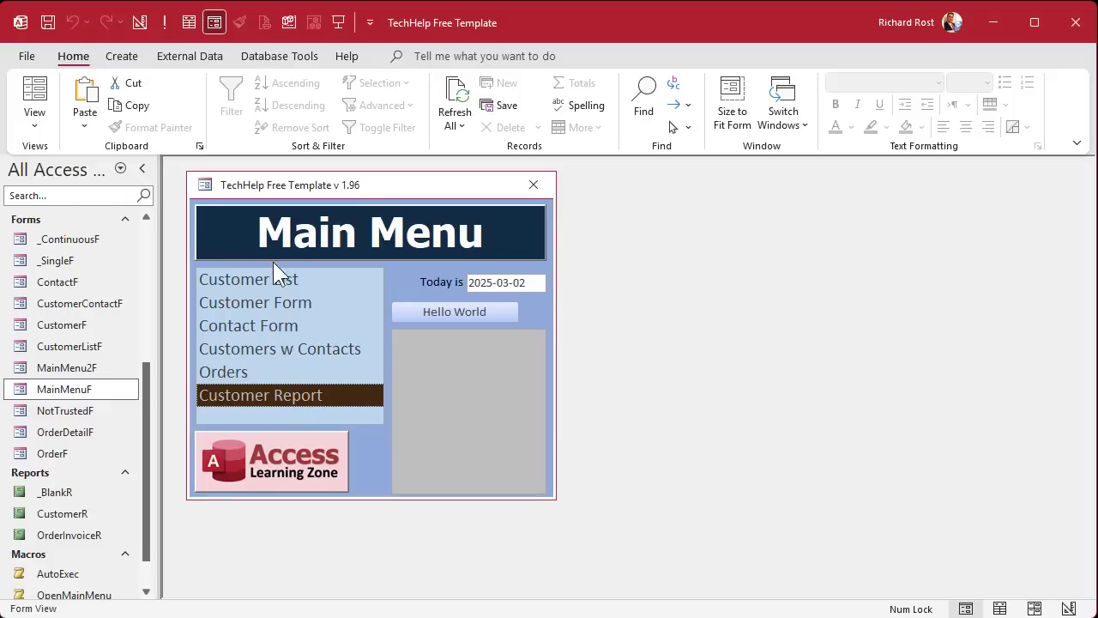
pyautogui.click(299, 302)
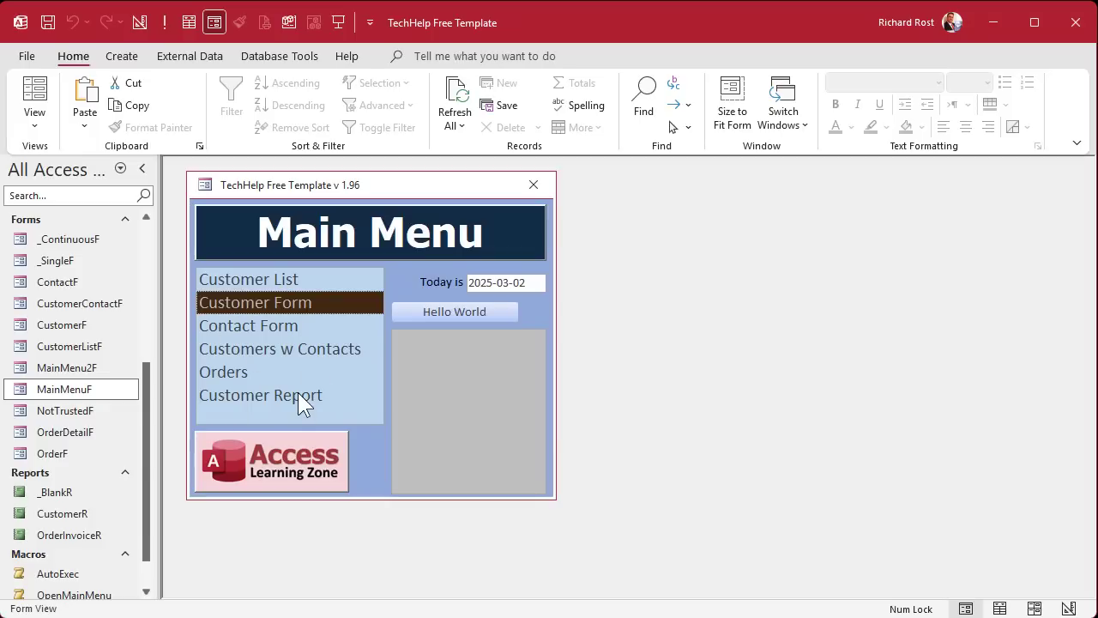
pyautogui.click(298, 394)
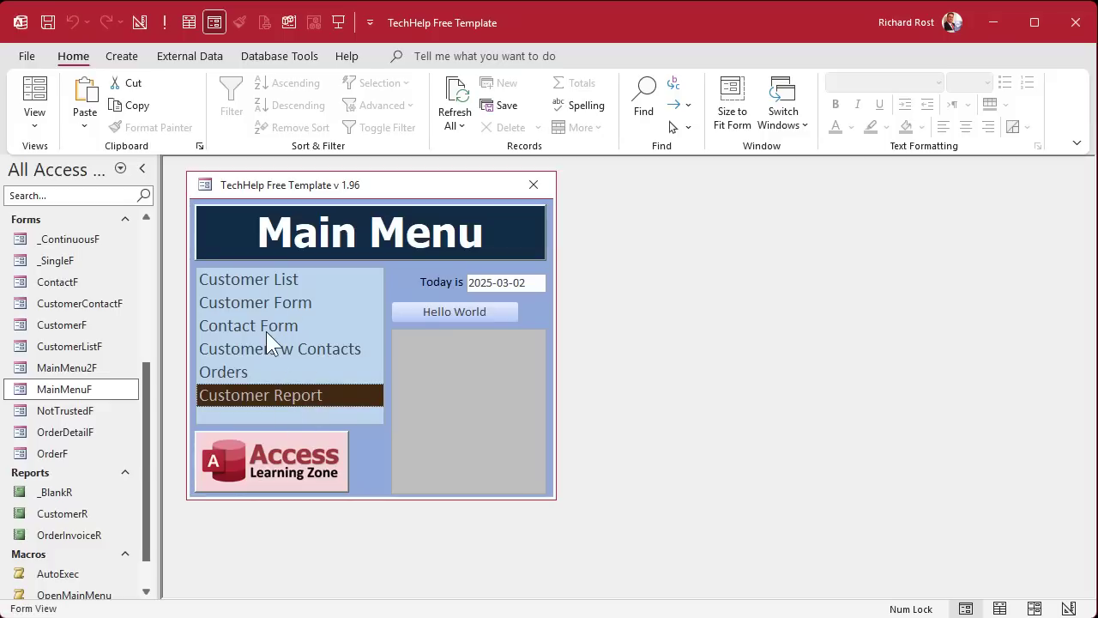